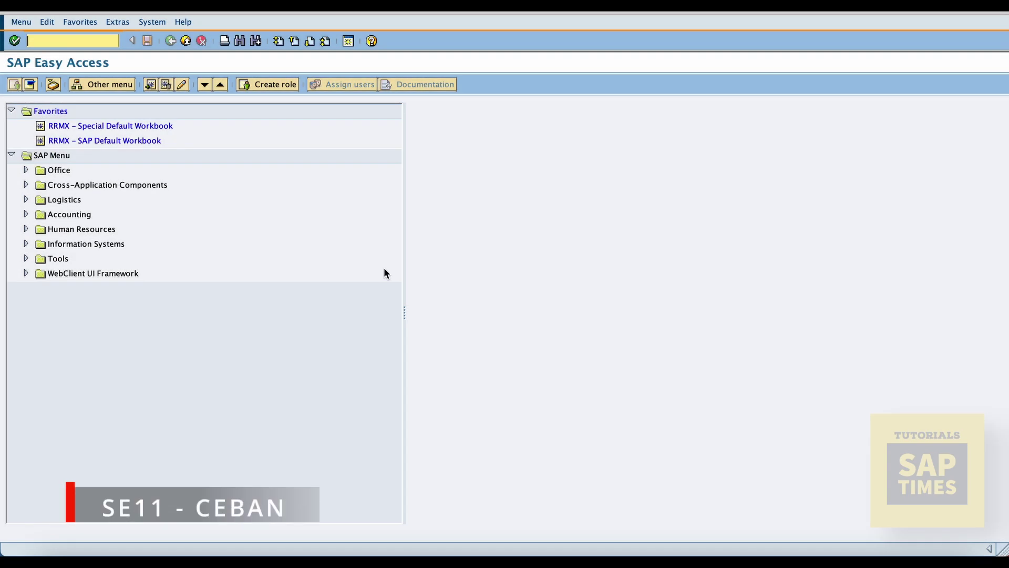
Run transaction SE11 and display the structure CEBAN in the ABAP Dictionary.
text(se)
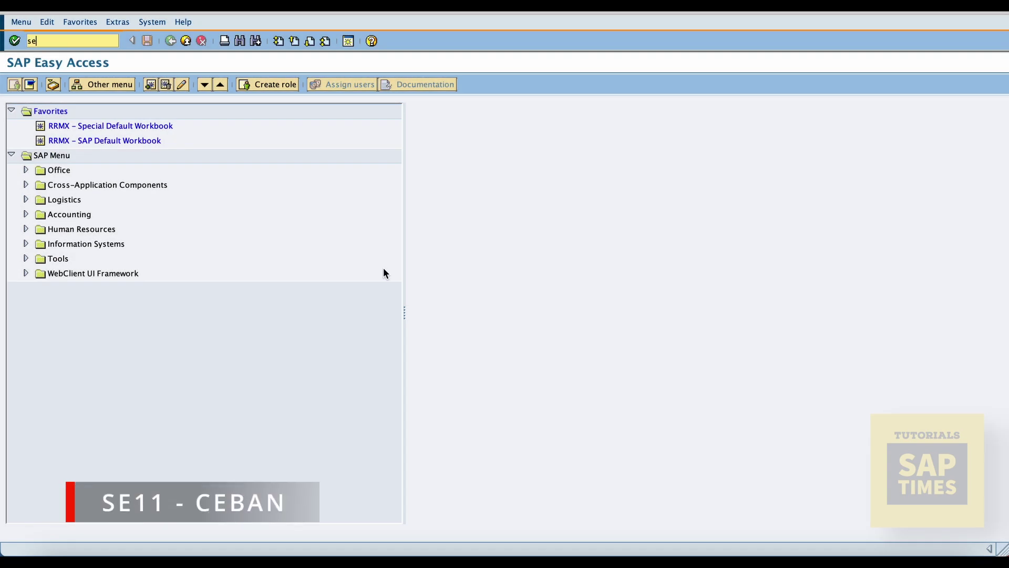
key(BackSpace)
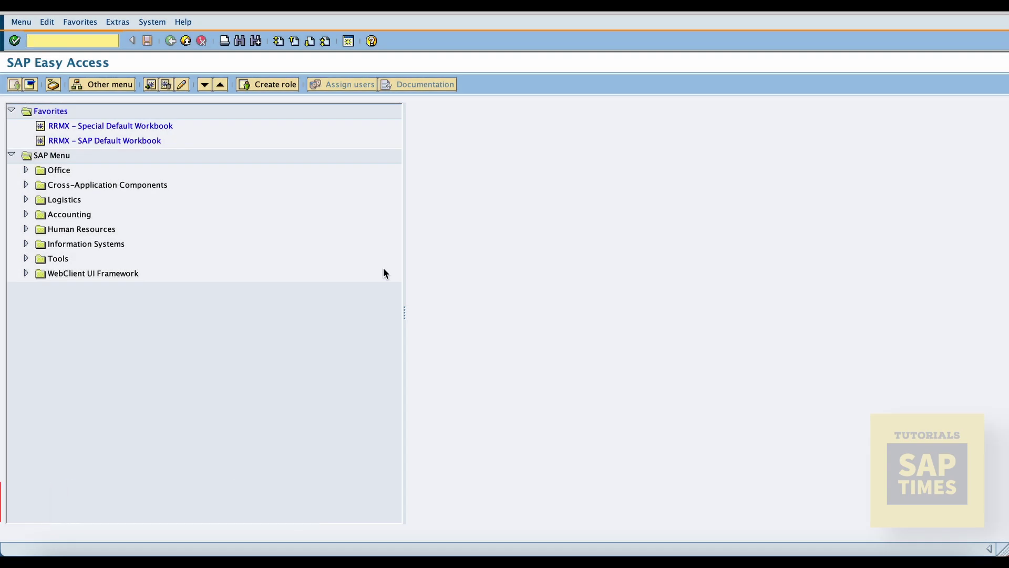
text(SE11)
key(Return)
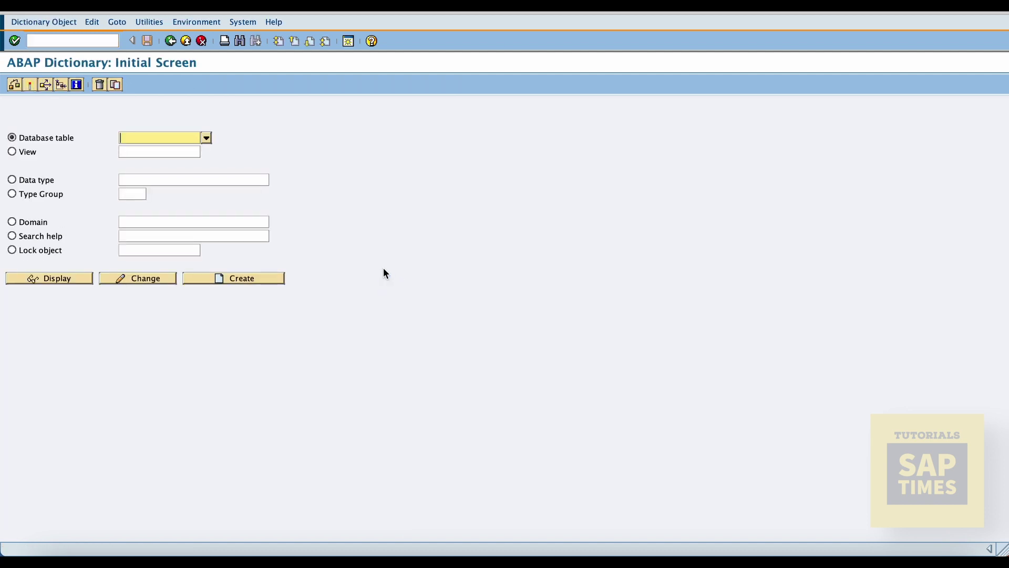
text(CEBAN)
click(47, 279)
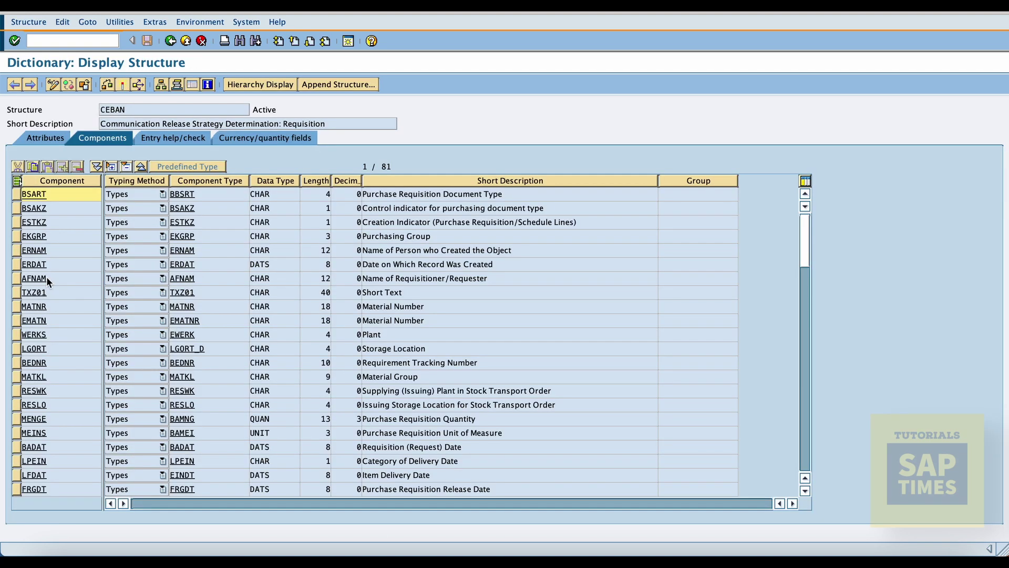
Mark the purchasing group component EKGRP and the plant component WERKS in the CEBAN structure.
click(18, 237)
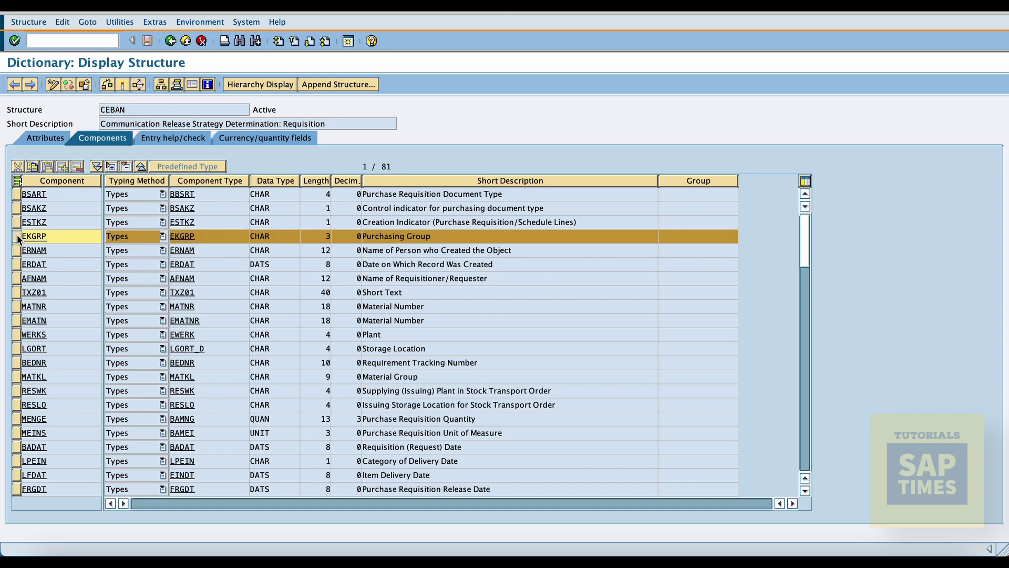
click(16, 335)
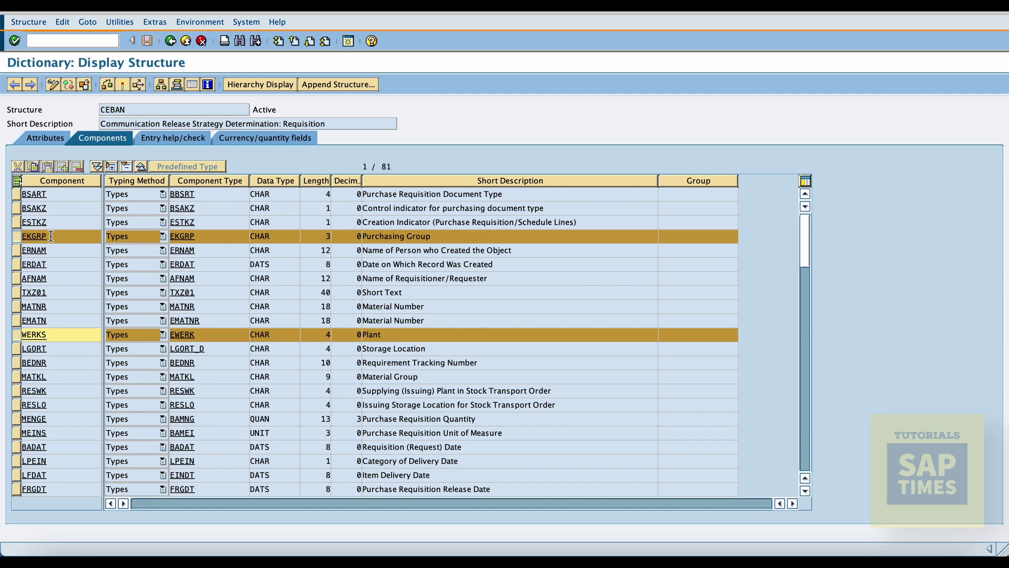
double_click(22, 236)
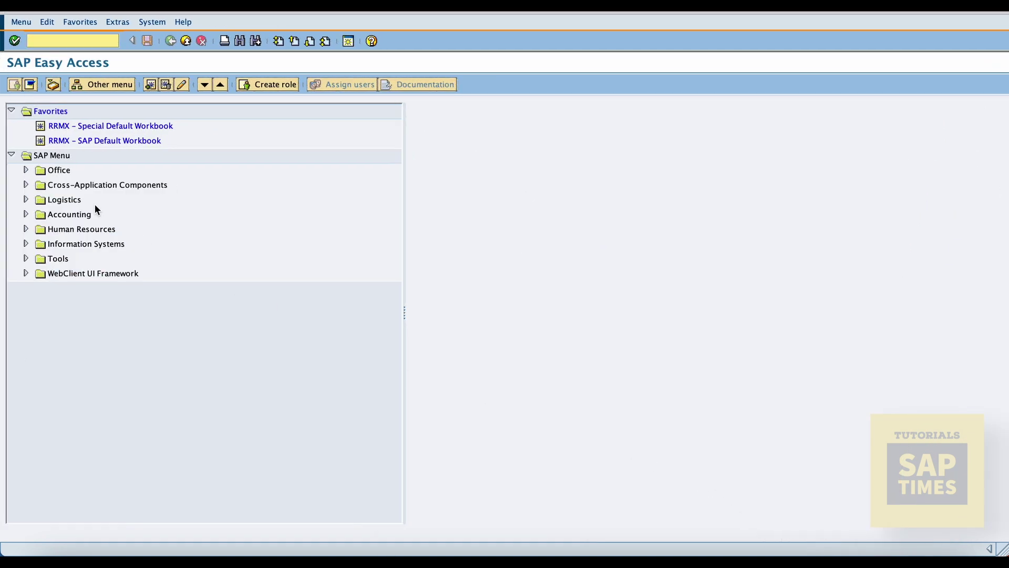
Locate CT04 - Characteristics in the SAP Menu under Cross-Application Components, Classification System, Master Data.
click(25, 184)
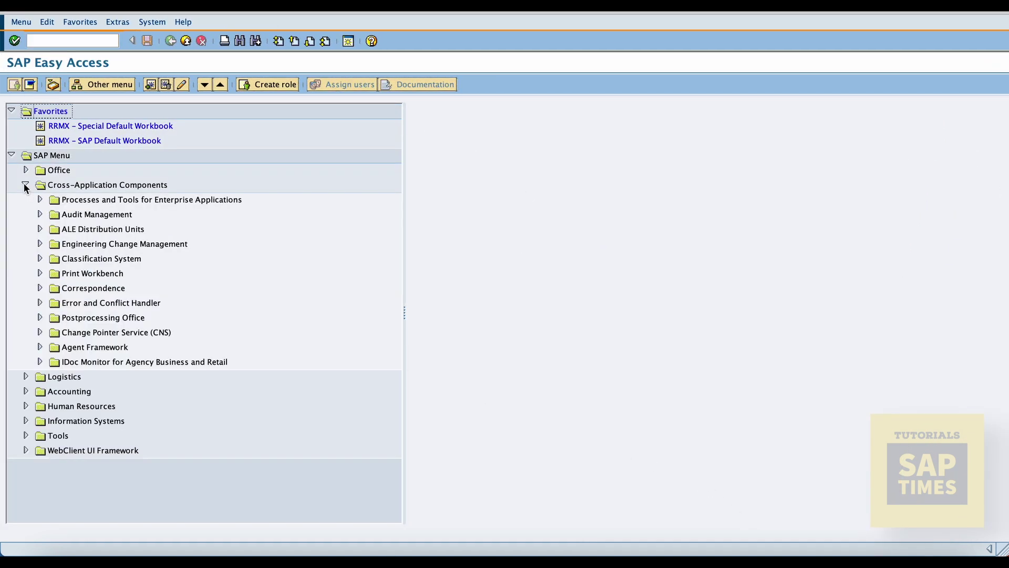
click(38, 257)
click(54, 272)
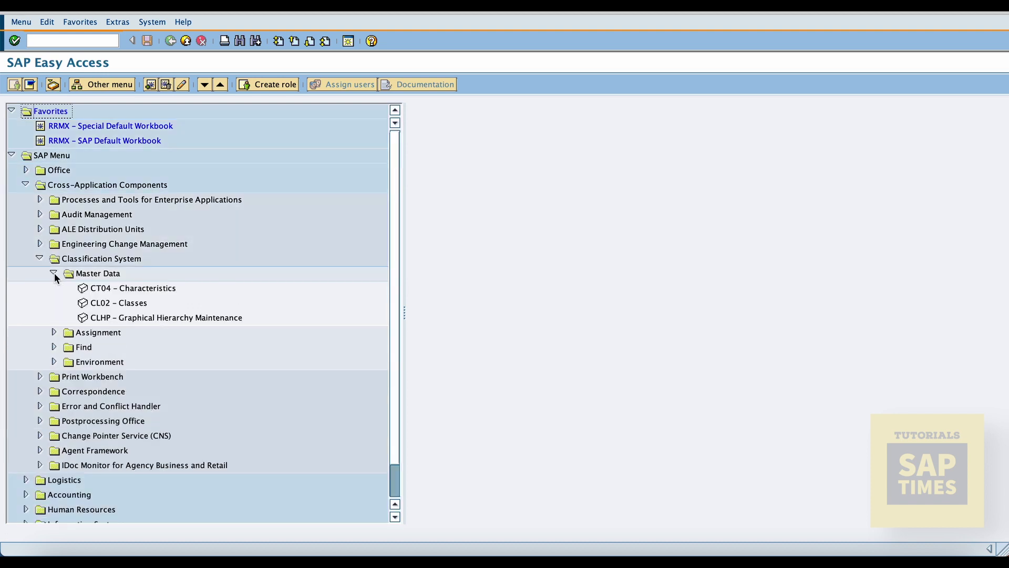
click(163, 288)
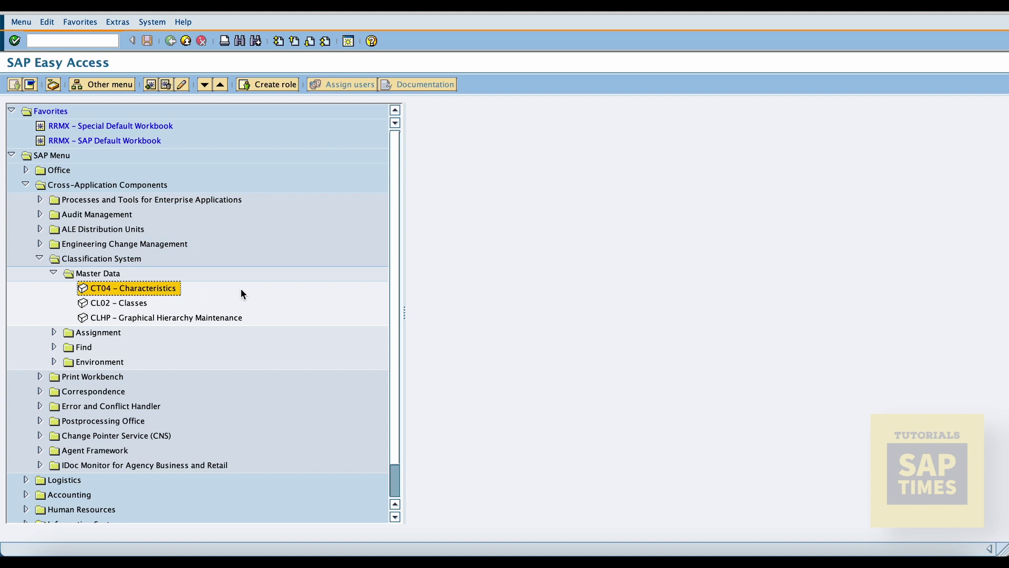
Run transaction SPRO and display the SAP Reference IMG.
click(61, 37)
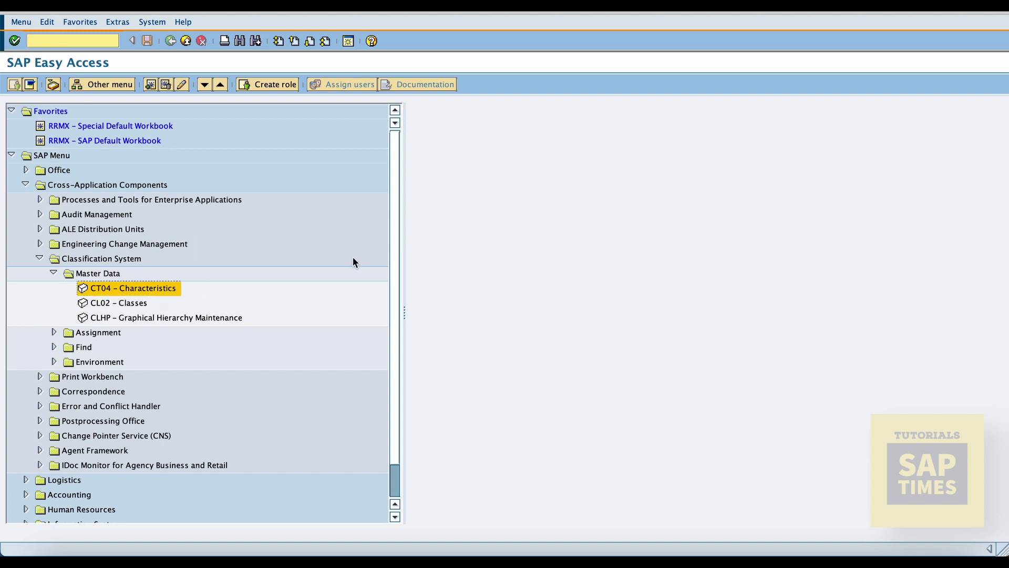
text(SPRO)
key(Return)
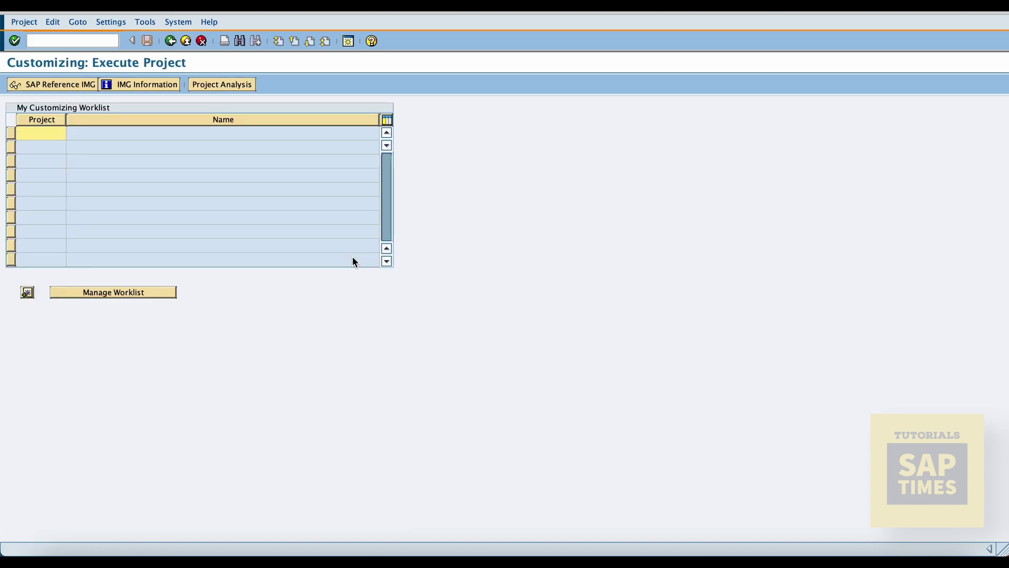
click(58, 85)
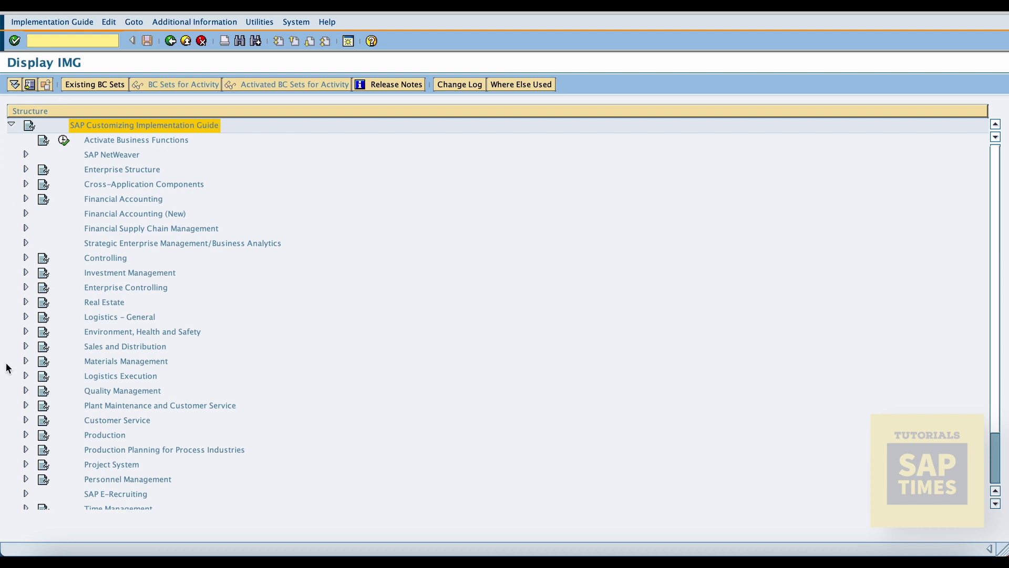
Open the Edit Characteristics activity for Materials Management purchase requisitions, within Release Procedure, Procedure with Classification.
click(25, 361)
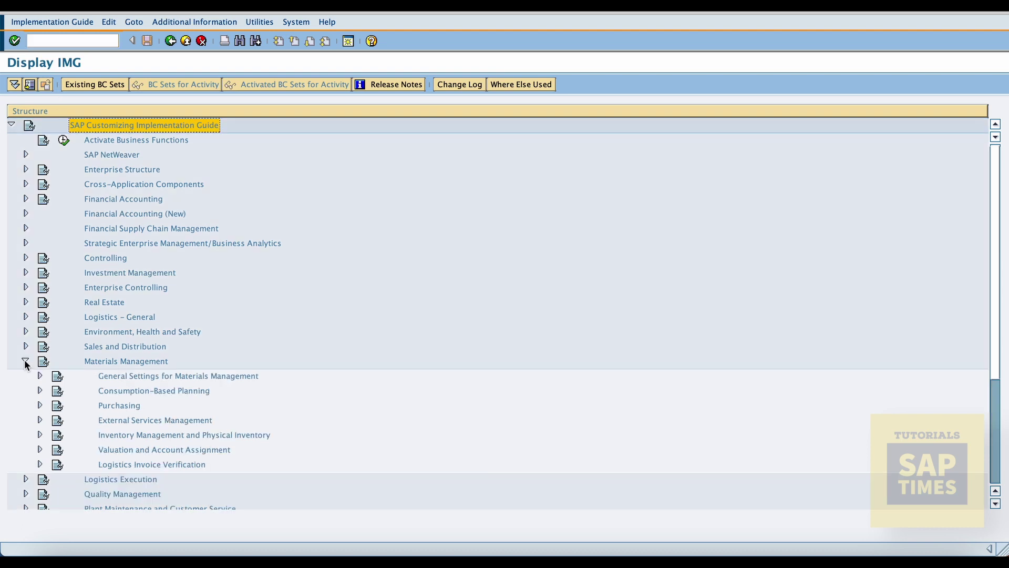
click(40, 406)
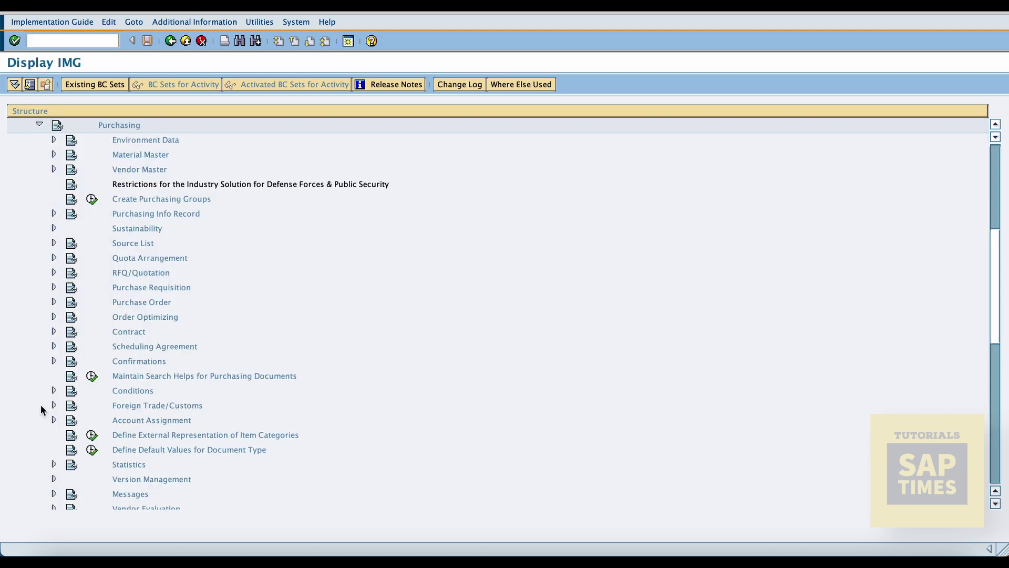
click(54, 288)
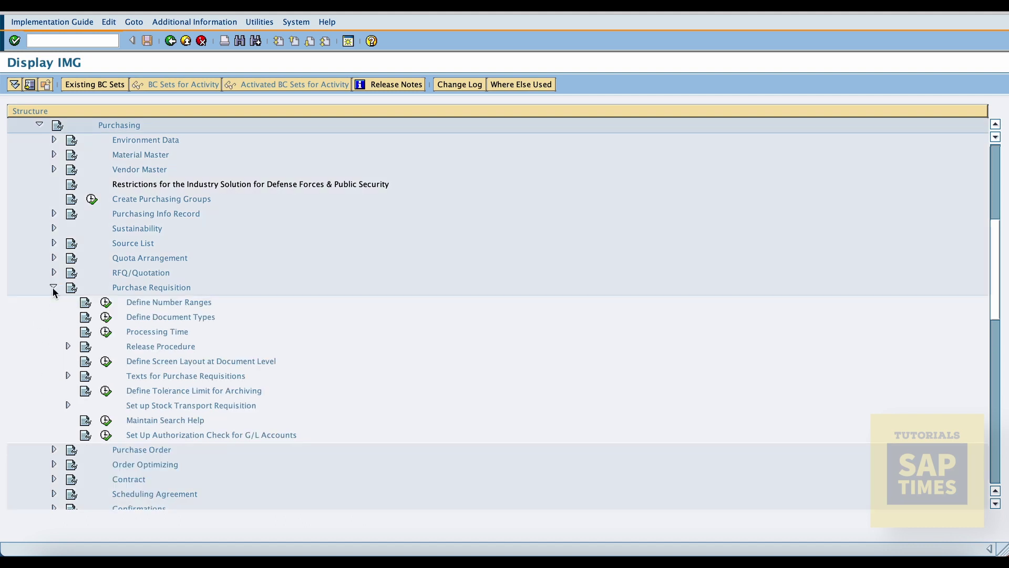
click(67, 346)
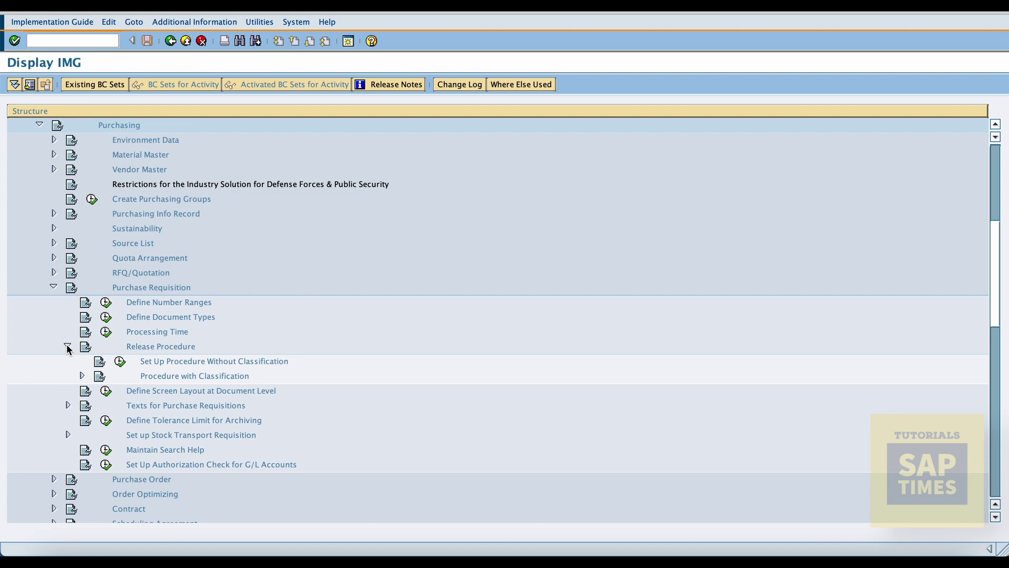
click(81, 376)
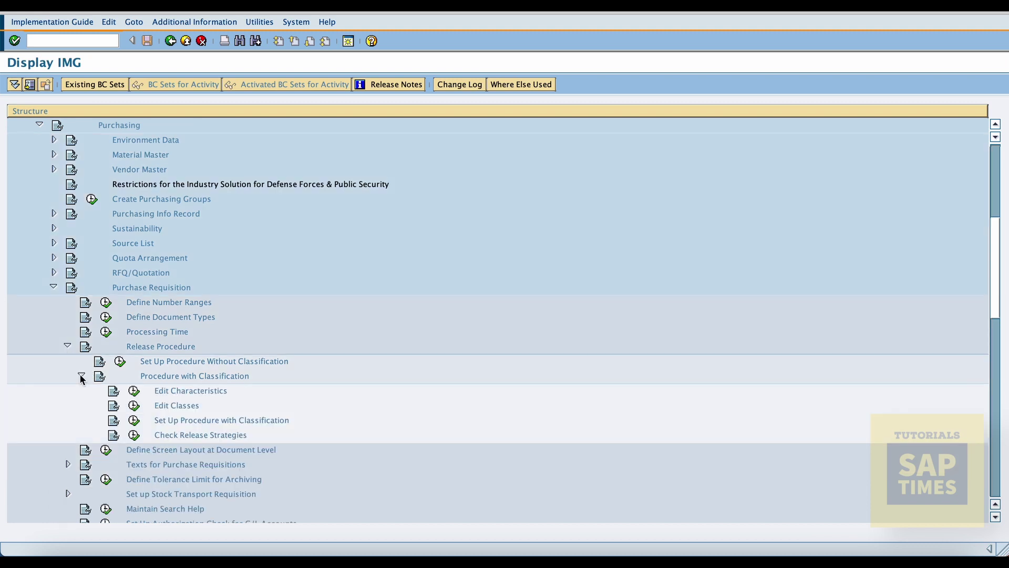
click(134, 390)
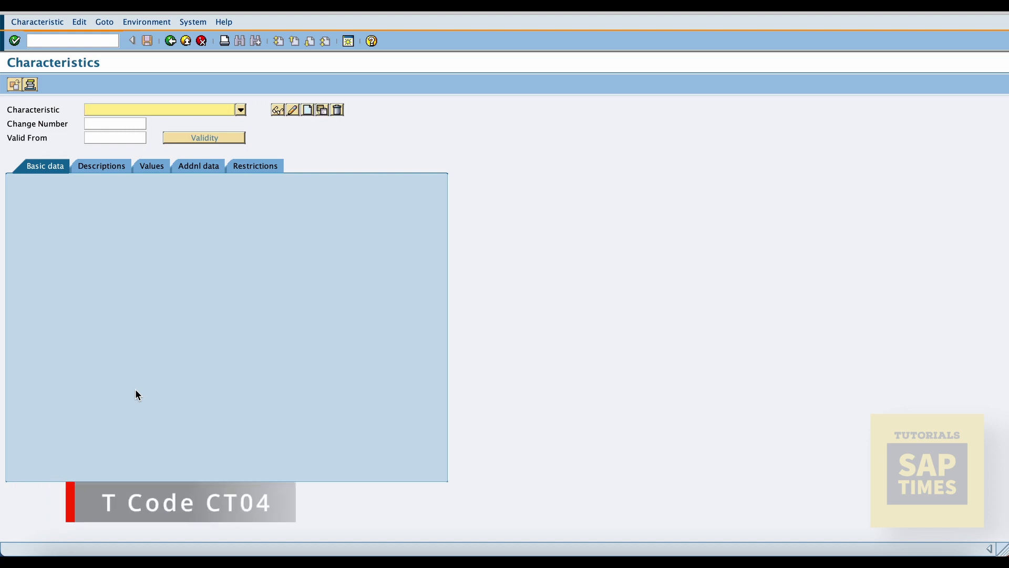
Start creating a new characteristic named NOKIA_PURCH_GRP.
text(NOKI)
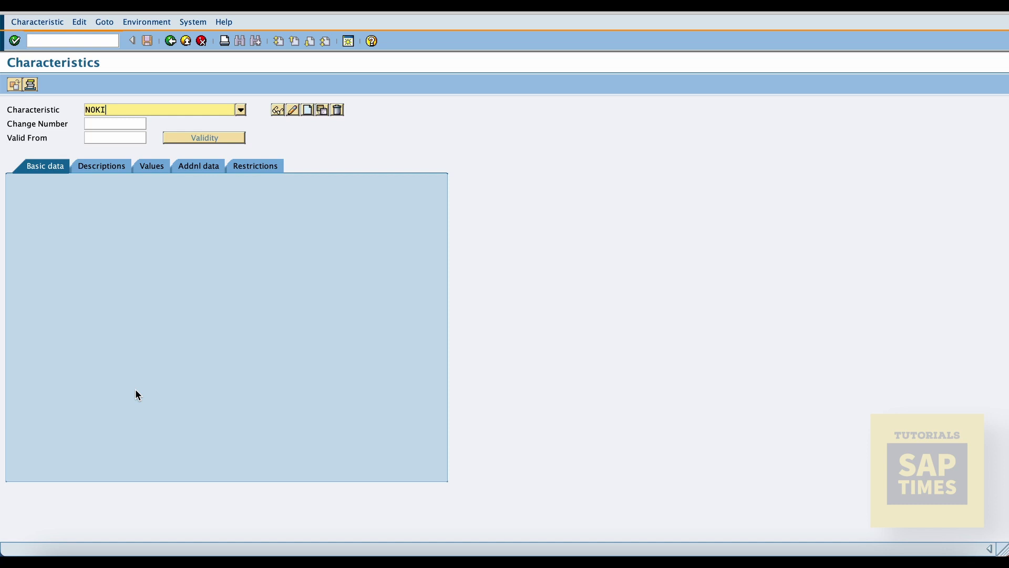
text(A_PURCH_GRP)
click(306, 109)
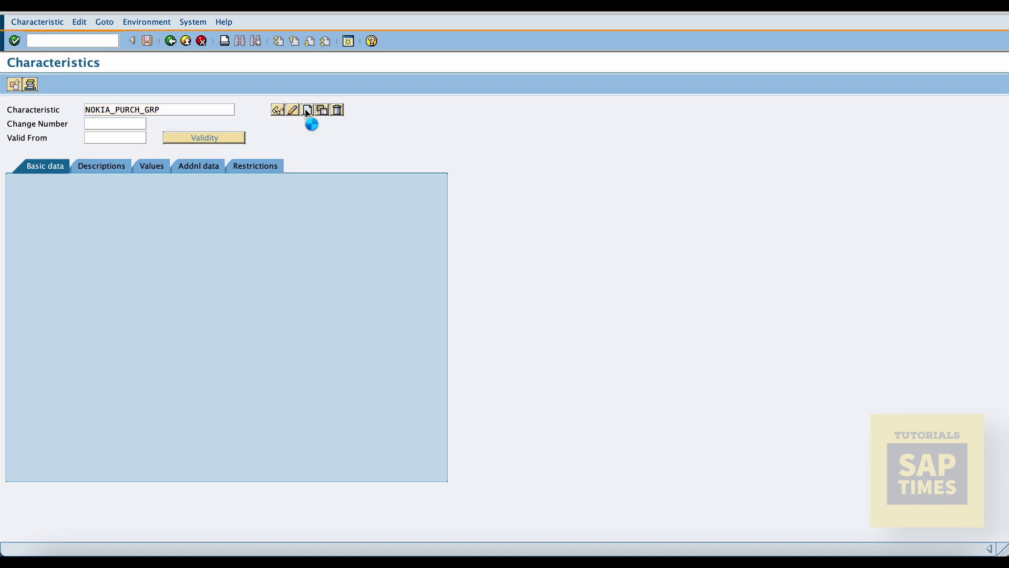
Reference the characteristic to table CEBAN, field EKGRP, in its additional data and accept the information message.
click(191, 165)
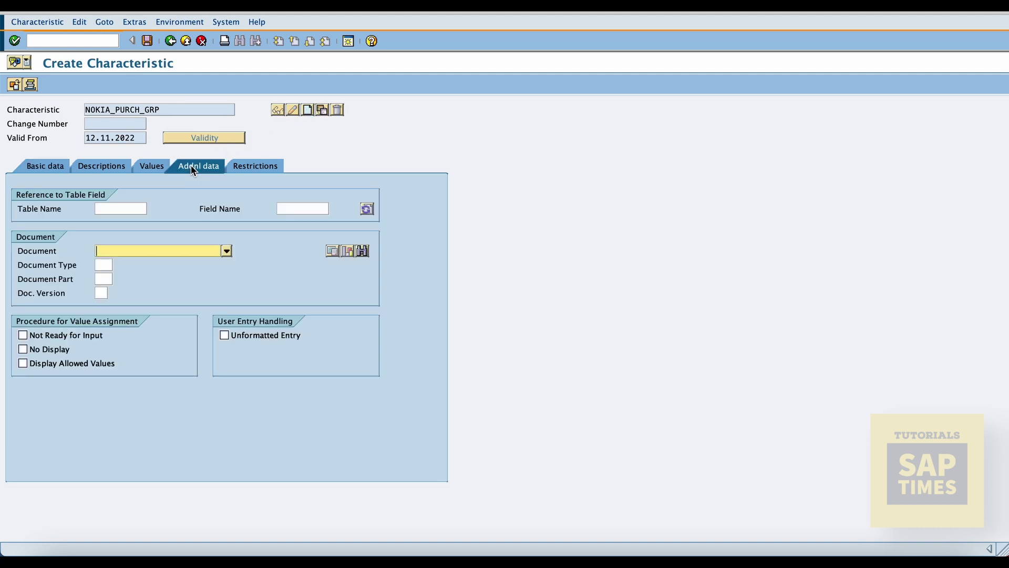
click(127, 208)
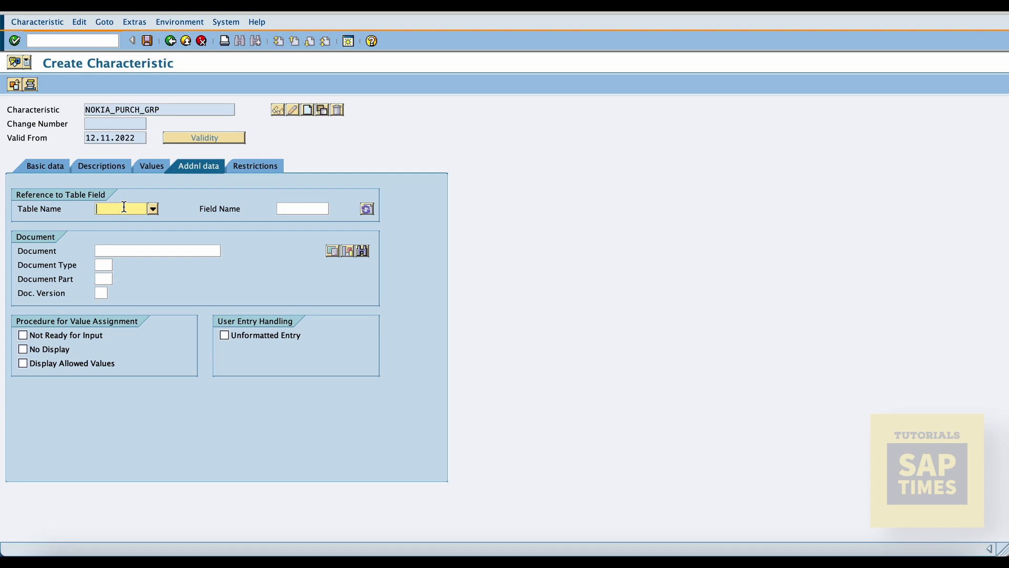
text(CEBAN)
key(Tab)
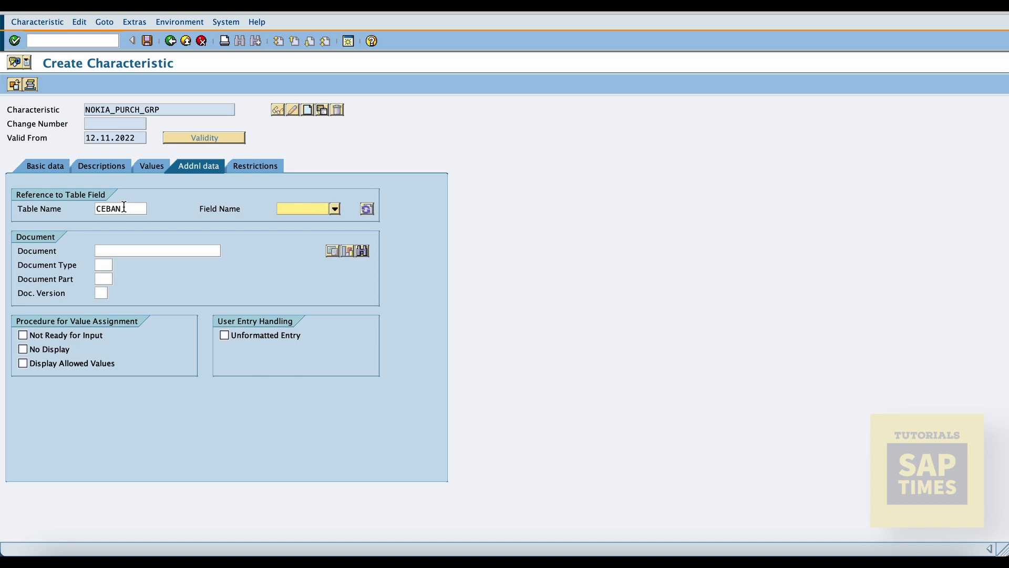
text(EKGRP)
key(Return)
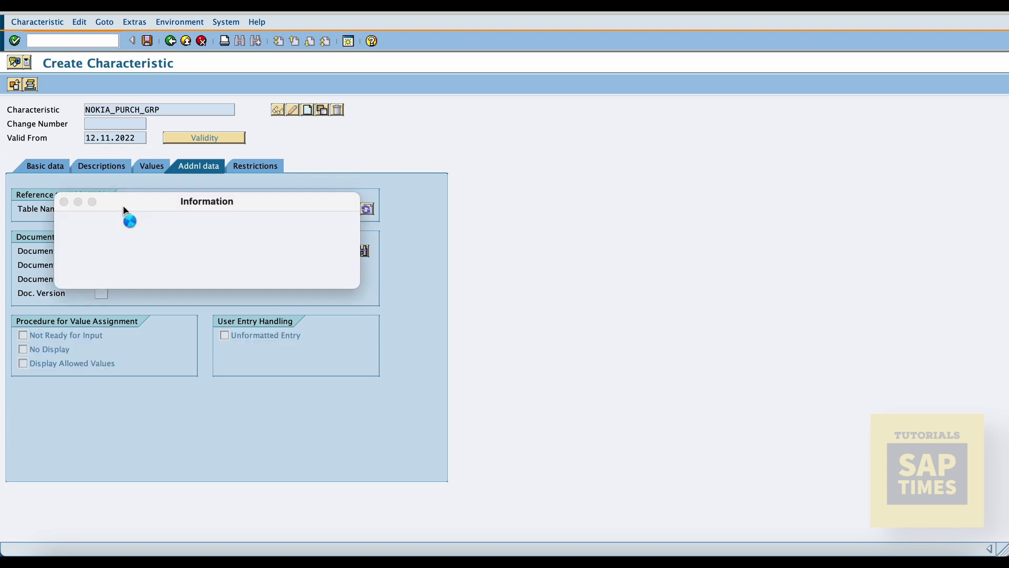
key(Return)
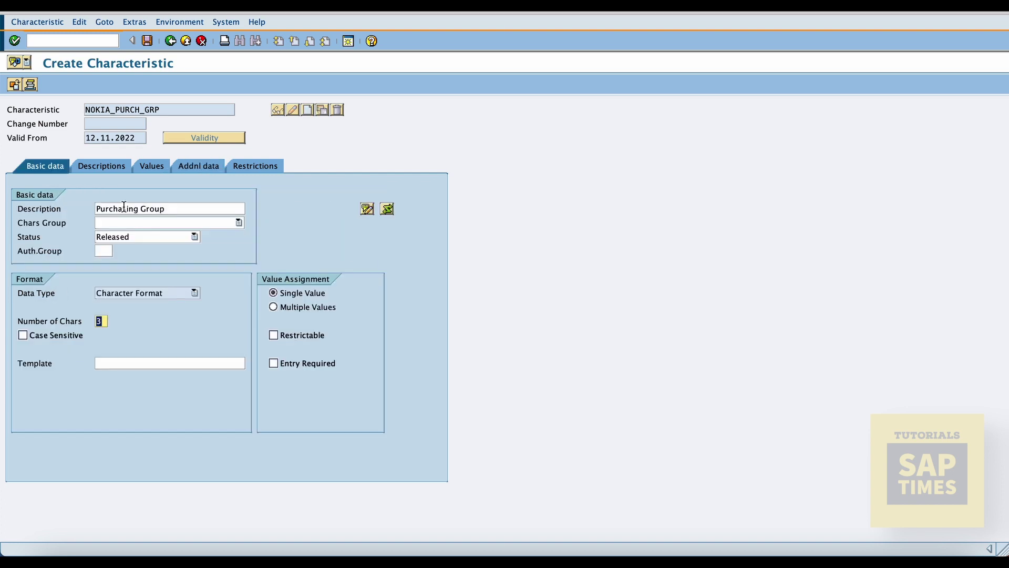
Allow multiple values for the characteristic and enter 100 and 600 as its allowed values.
click(270, 310)
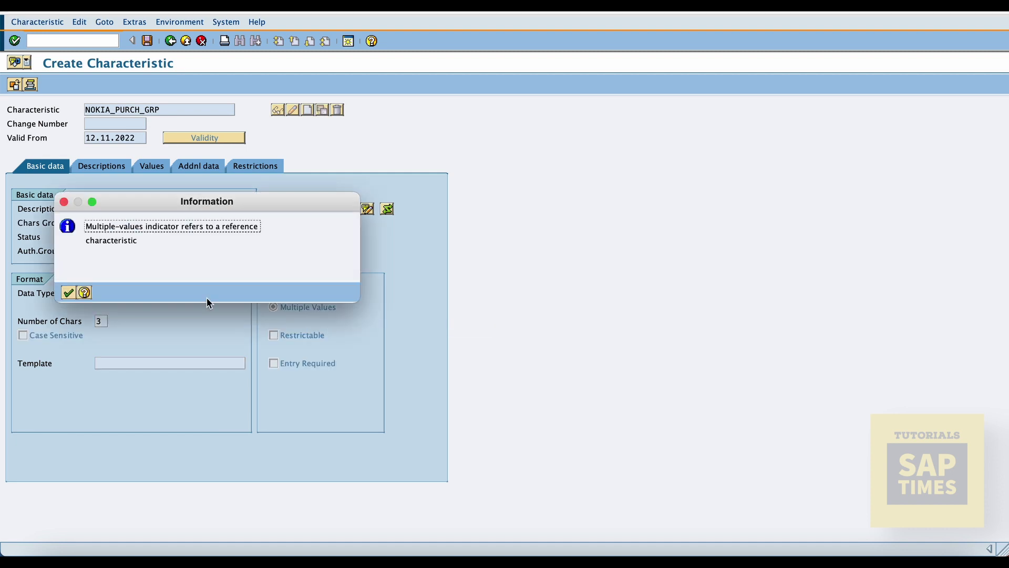
click(68, 295)
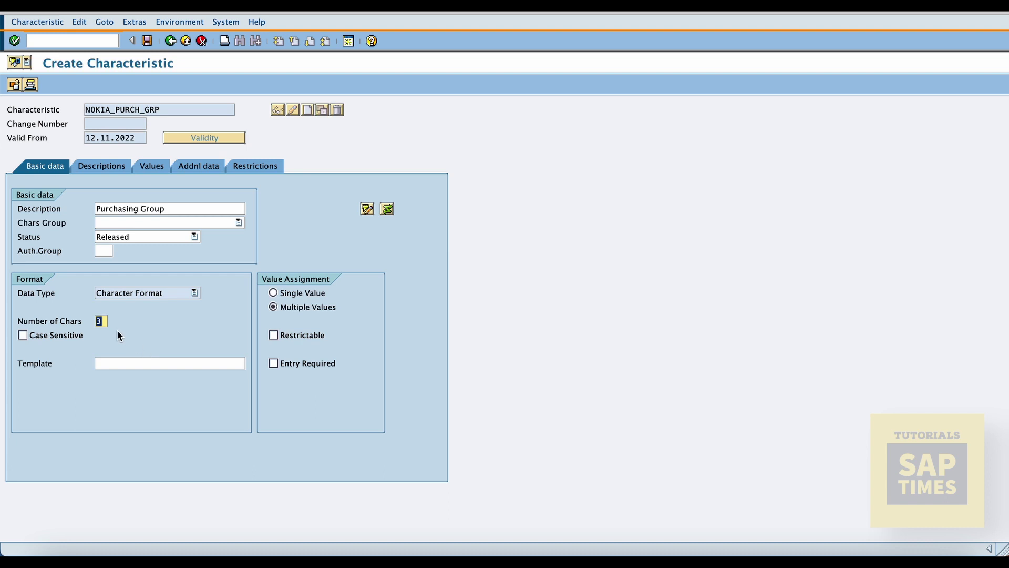
click(160, 166)
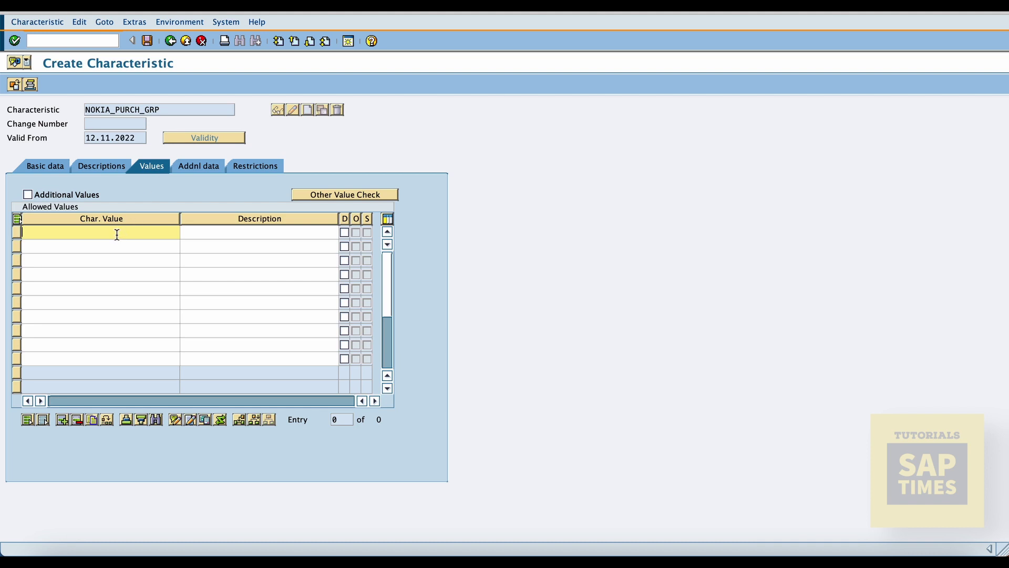
text(100)
key(Down)
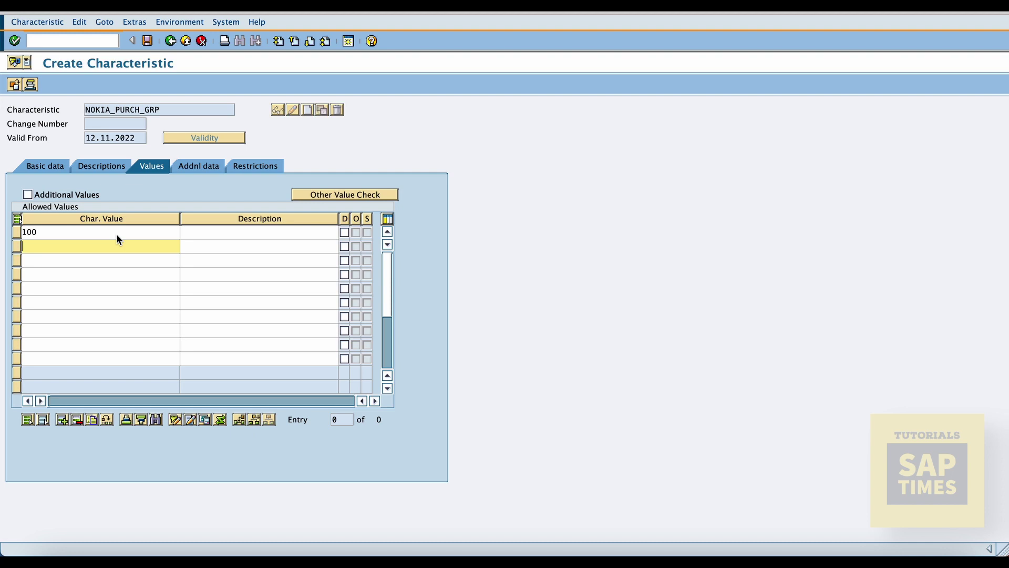
text(600)
key(Return)
click(117, 233)
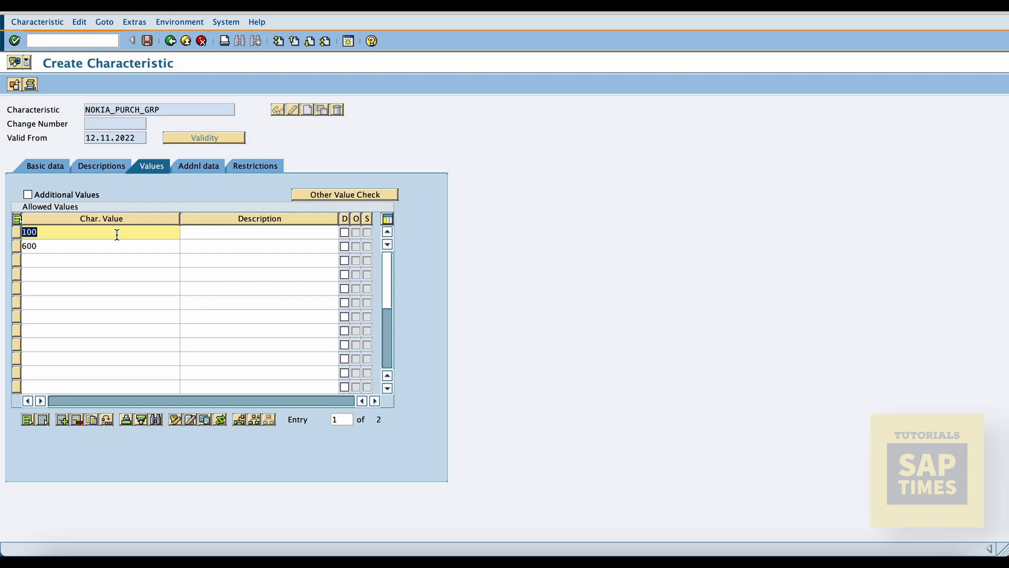
Restrict the characteristic to class type 032, Release Strategy.
click(264, 165)
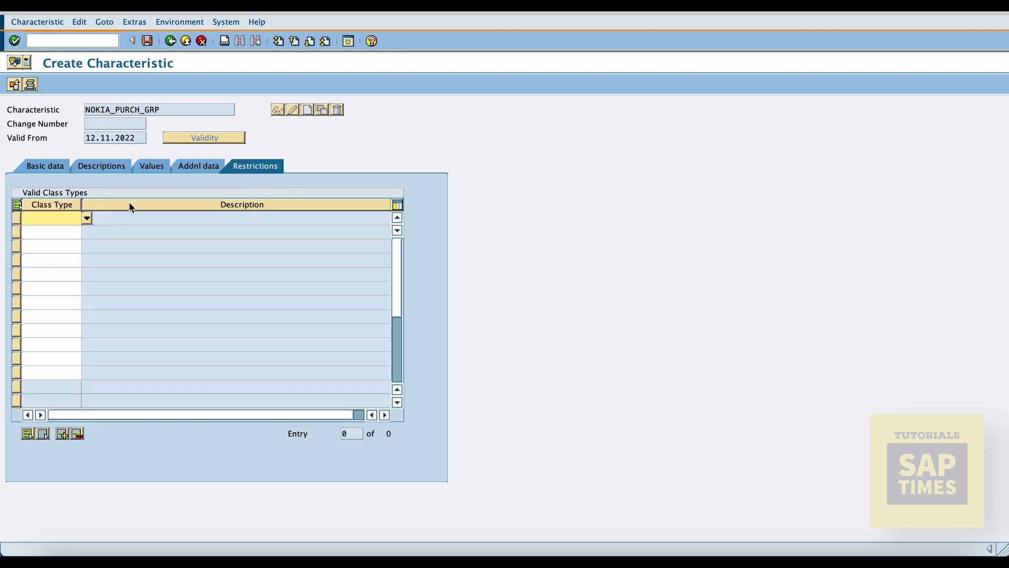
click(86, 218)
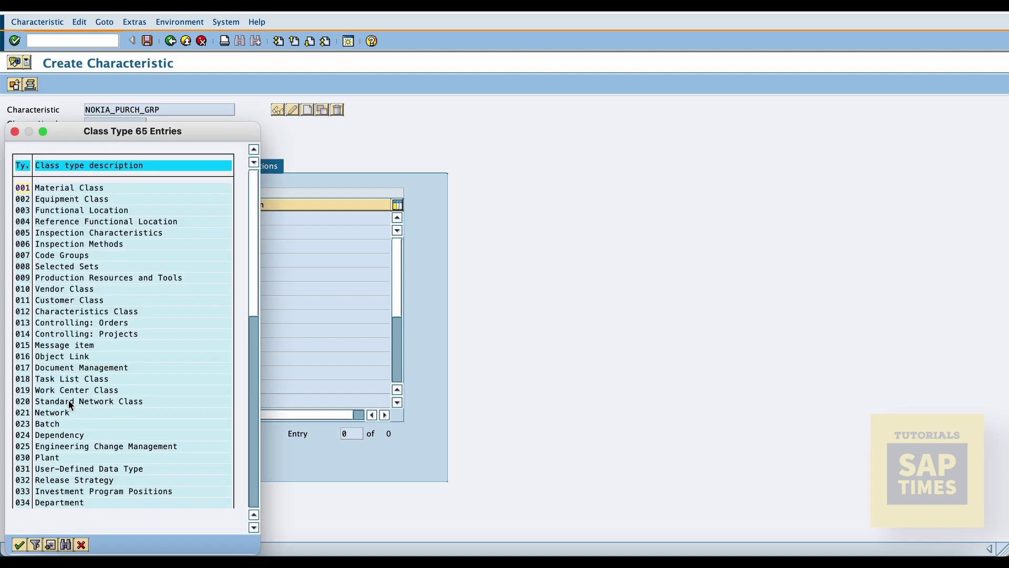
double_click(26, 480)
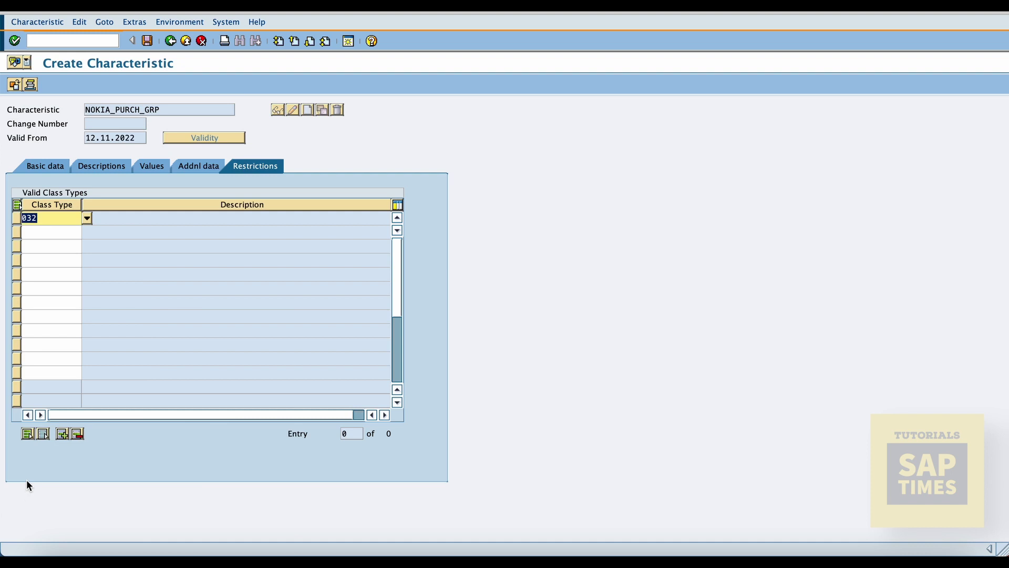
key(Return)
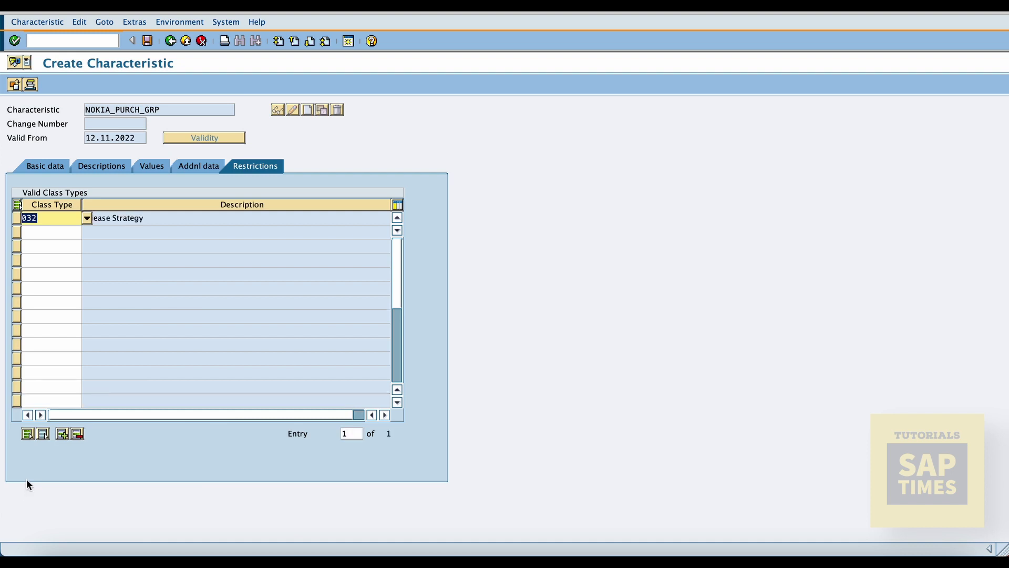
Save the purchasing group characteristic and start creating a new characteristic named NOKIA_PLANT.
click(148, 40)
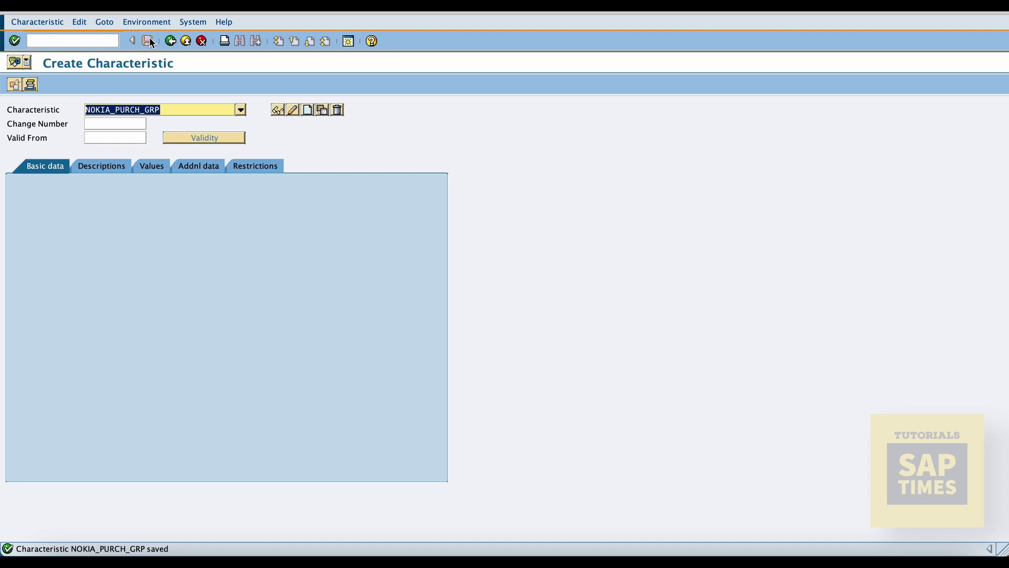
click(181, 111)
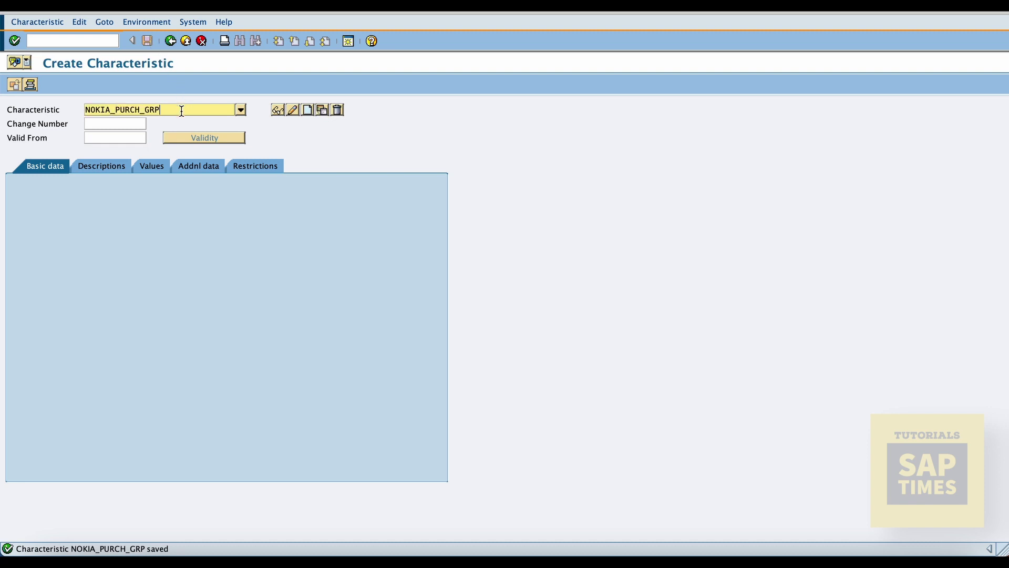
key(BackSpace)
key(BackSpace)
key(BackSpace)
key(BackSpace)
key(BackSpace)
key(BackSpace)
key(BackSpace)
key(BackSpace)
text(LANT)
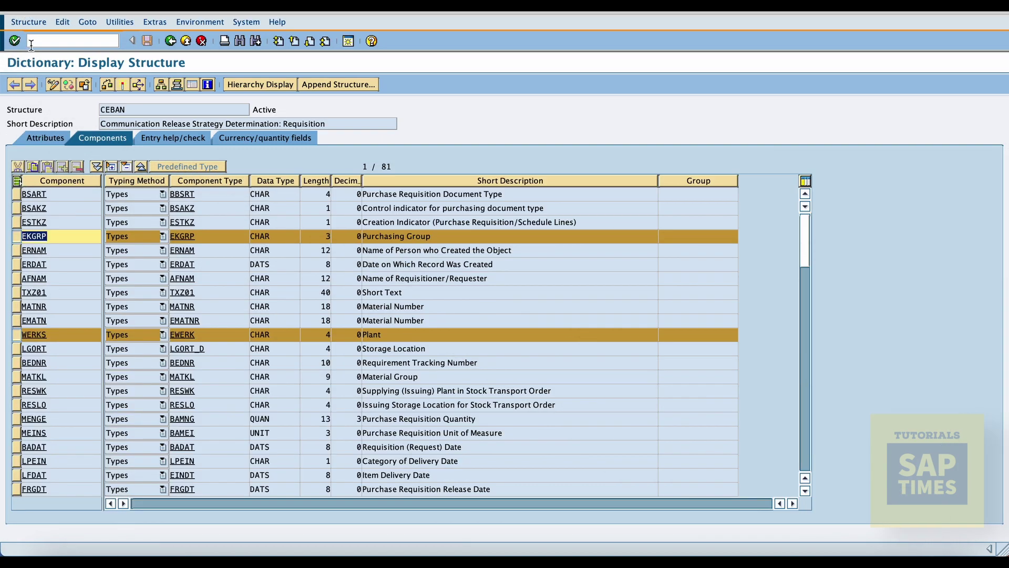
click(58, 335)
drag(58, 335, 4, 335)
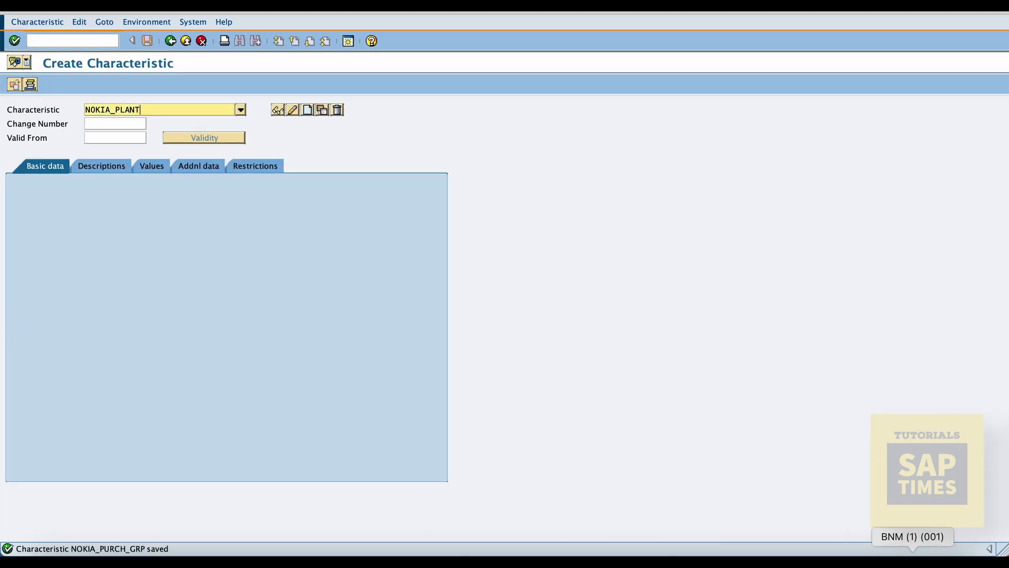
click(307, 110)
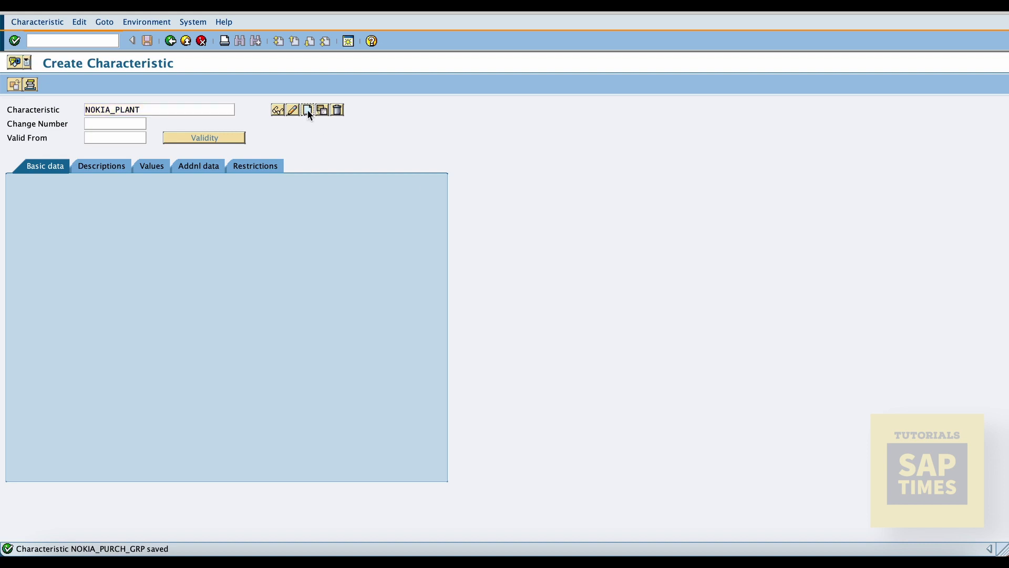
Reference the plant characteristic to table CEBAN, field WERKS, in its additional data and accept the information message.
click(193, 167)
click(125, 209)
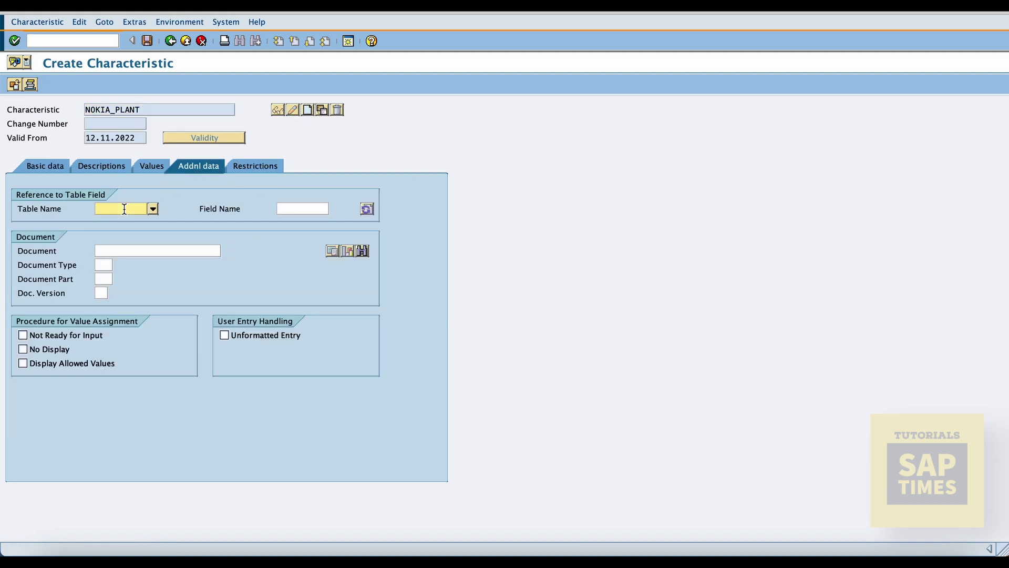
text(CEBAN)
key(Tab)
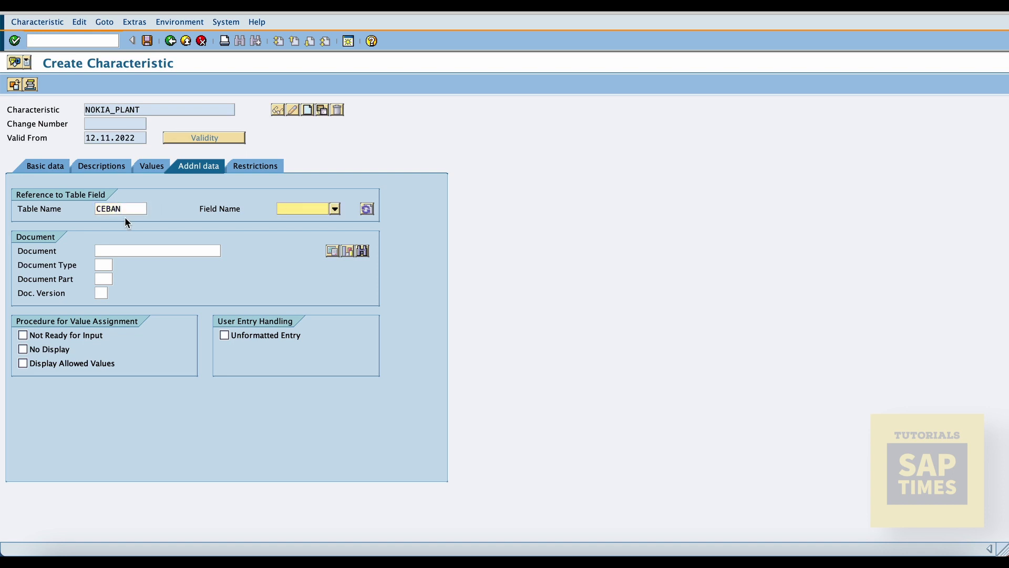
text(WERKS)
key(Return)
key(Return)
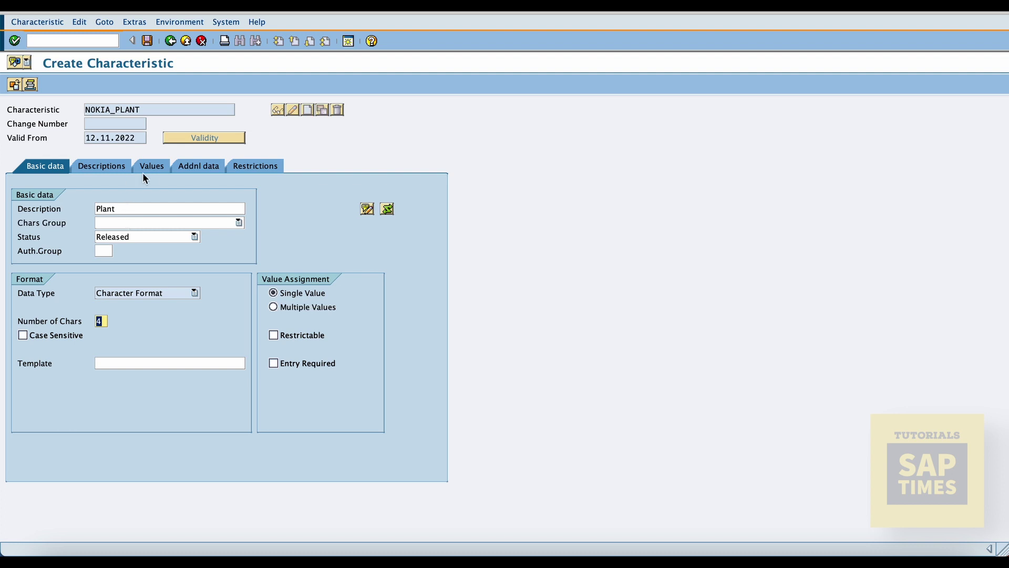
Enter 6600 as the allowed value of the plant characteristic.
click(121, 169)
click(155, 167)
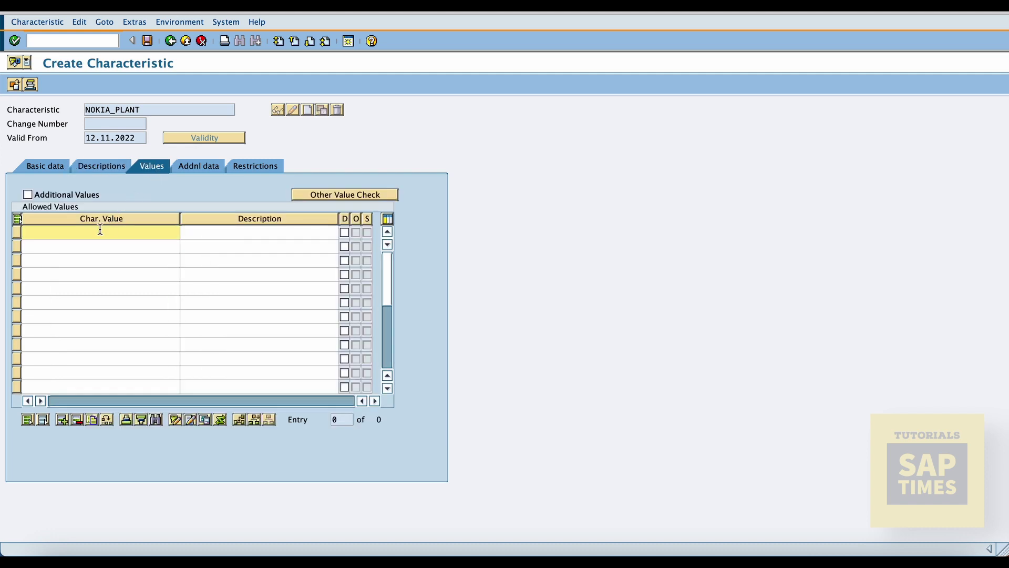
text(6600)
Restrict the plant characteristic to class type 032, Release Strategy, and save it.
click(198, 169)
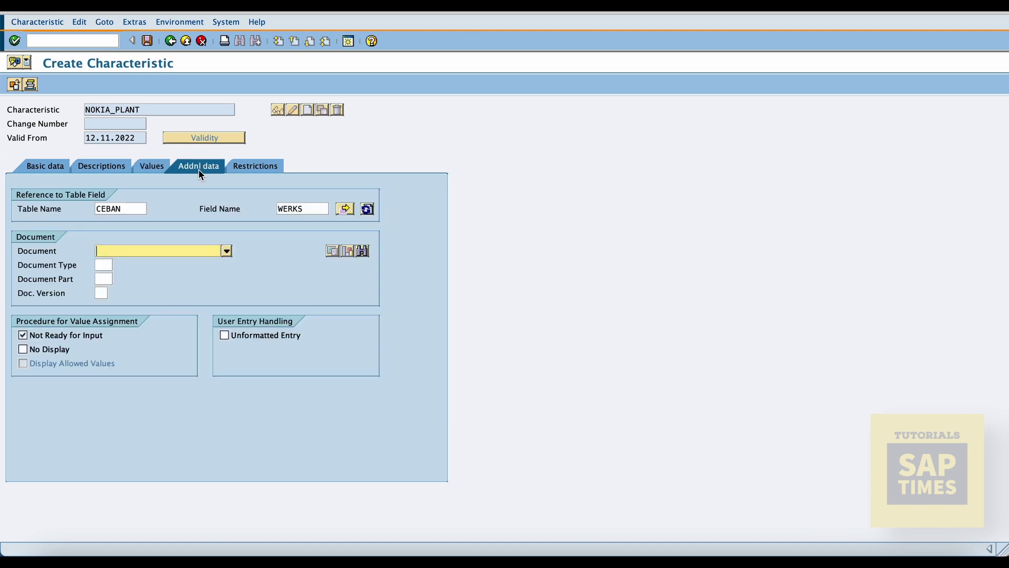
click(257, 169)
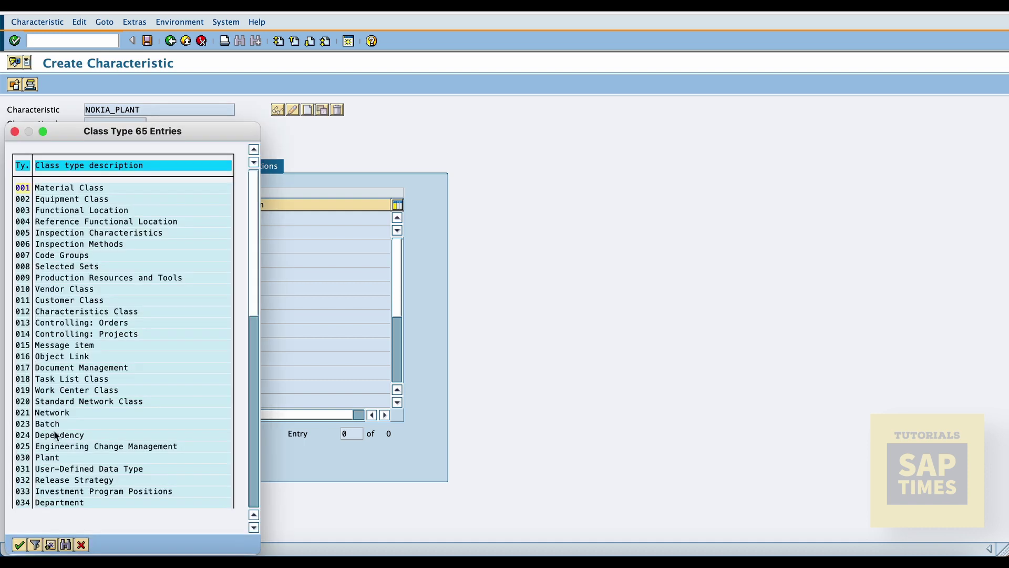
double_click(41, 479)
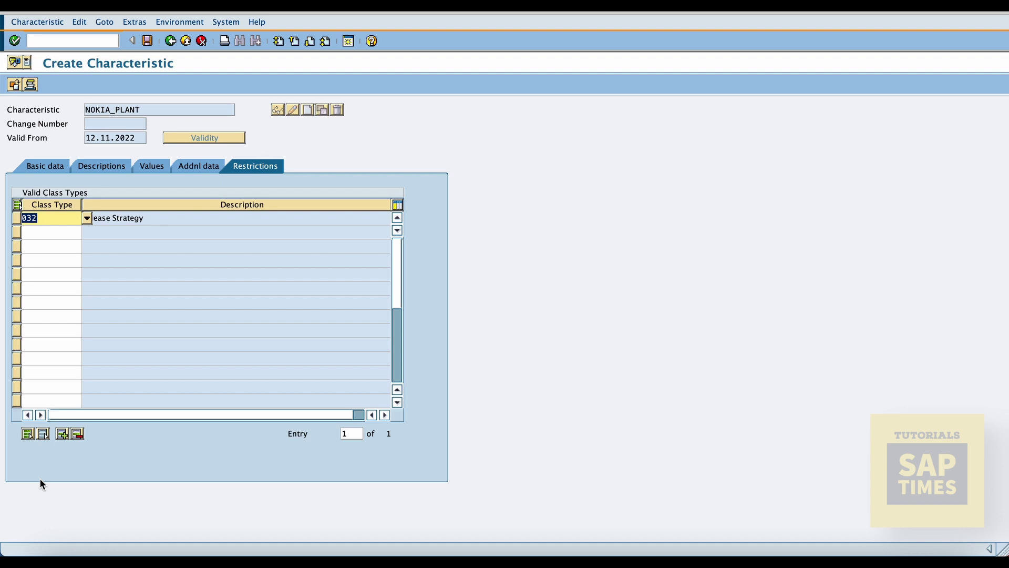
click(149, 41)
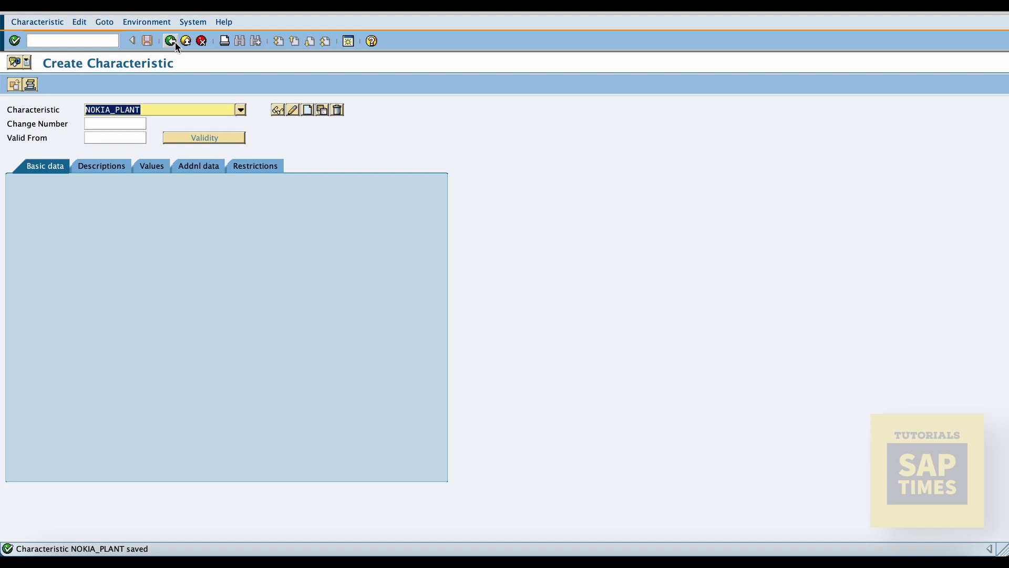
Return to the implementation guide and start creating a class named NOKIA_PR_RELEASE with class type 032 through Edit Classes.
click(170, 41)
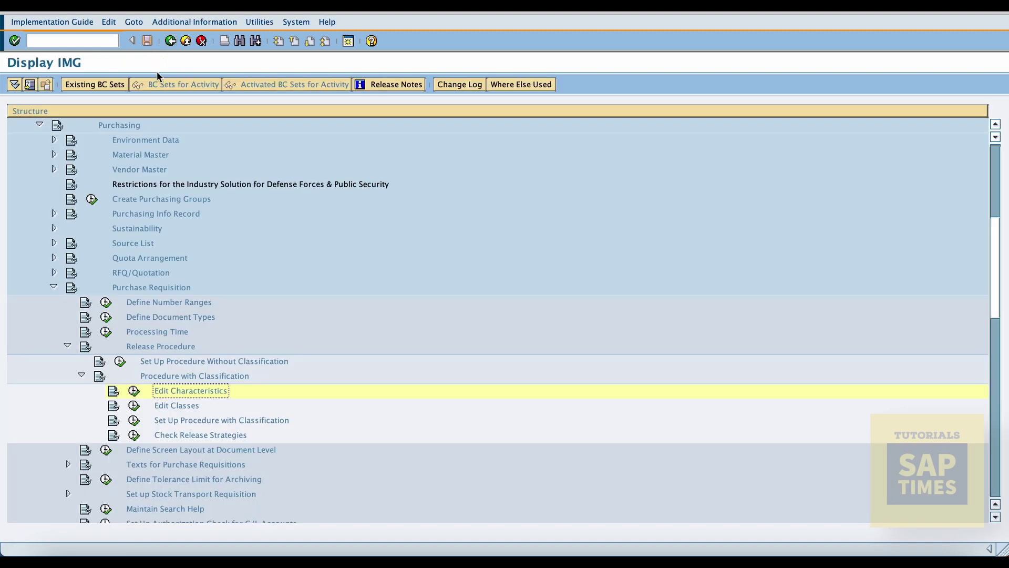
click(135, 407)
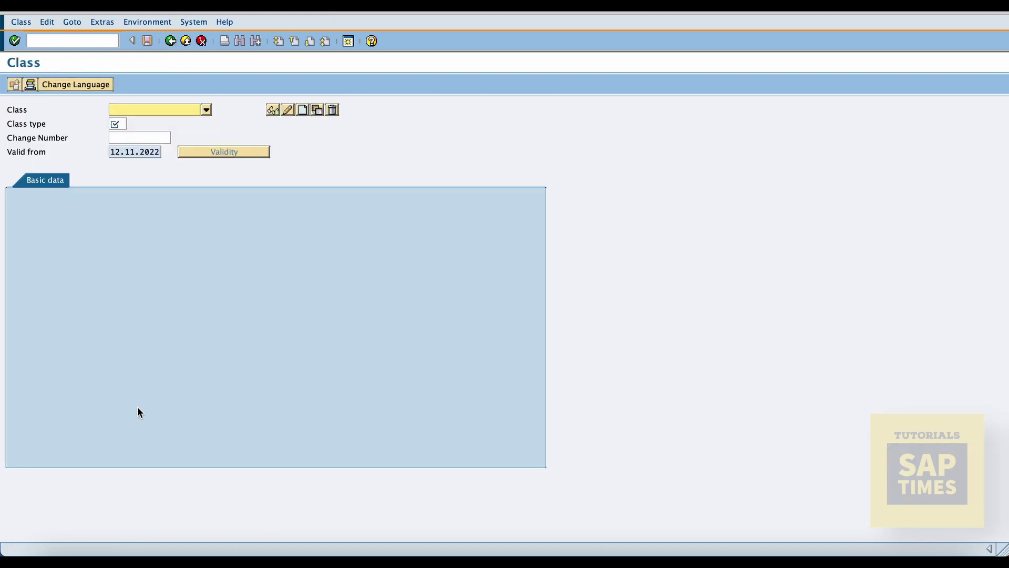
text(NOKIA)
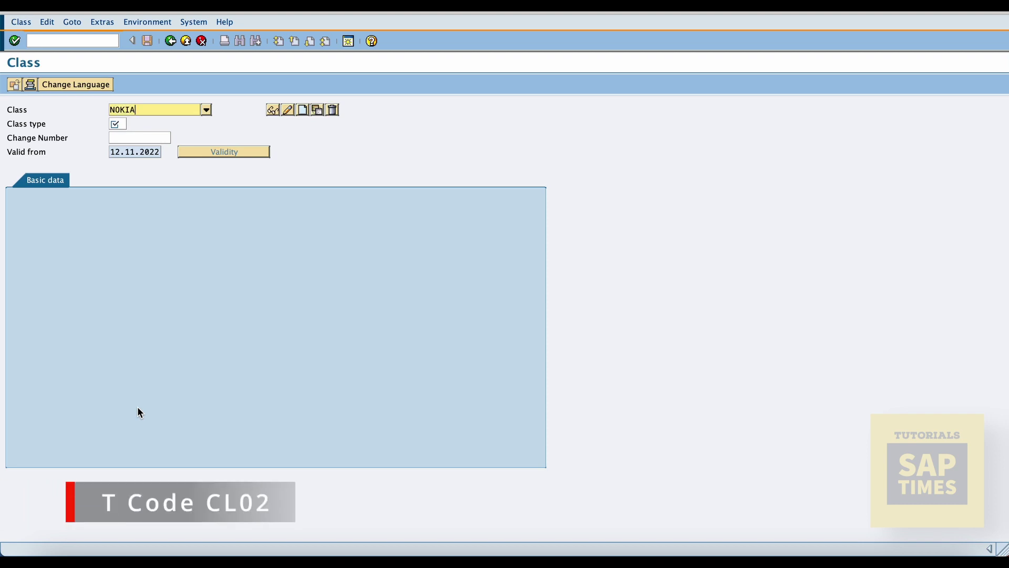
text(_P)
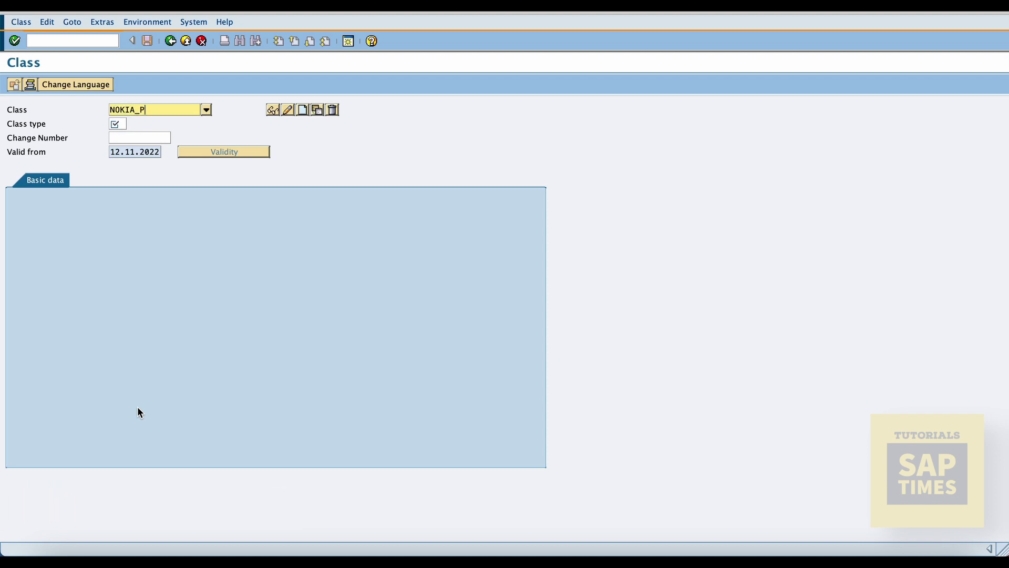
text(R_RELEASE)
click(124, 123)
click(130, 124)
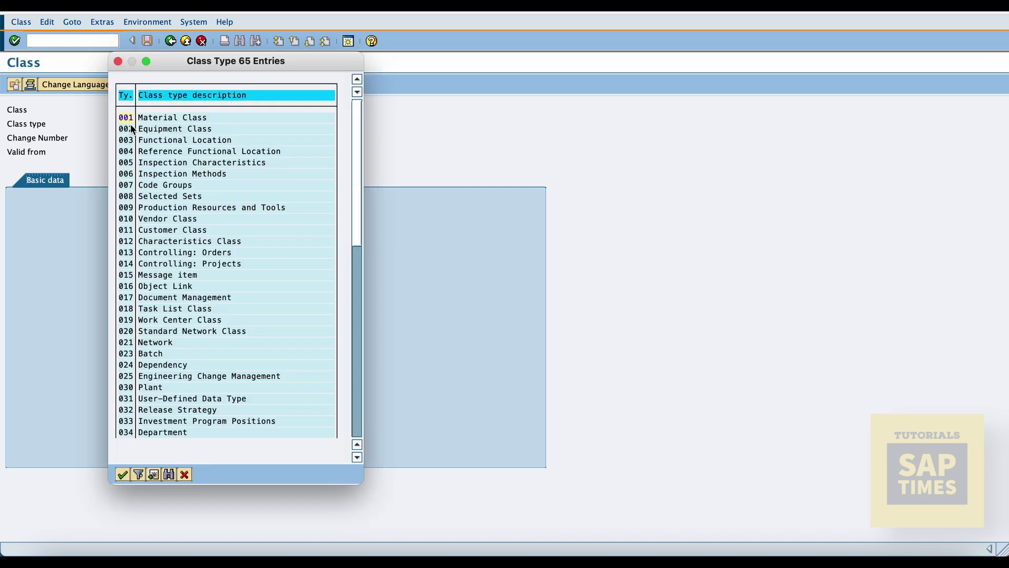
double_click(131, 410)
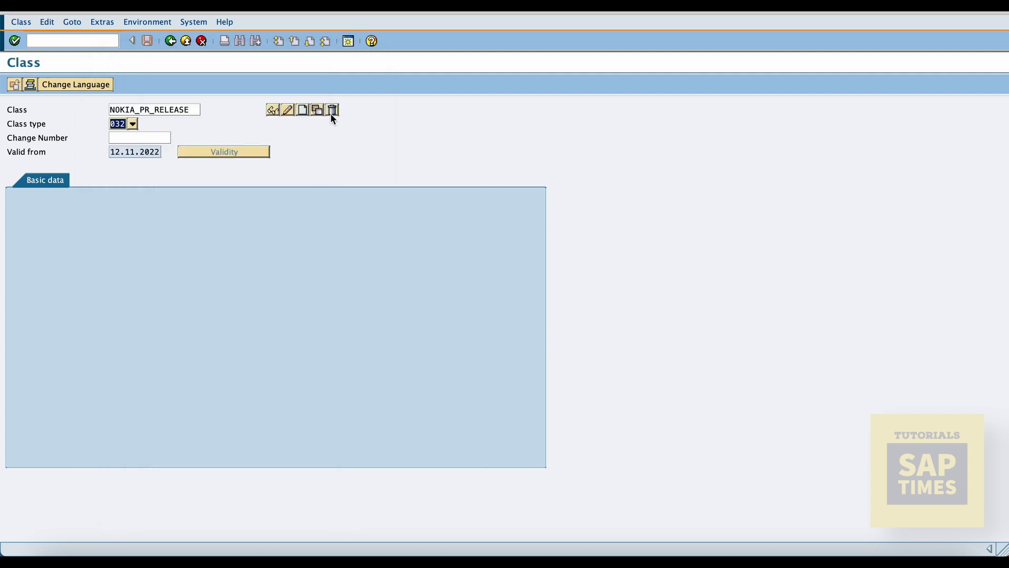
click(304, 110)
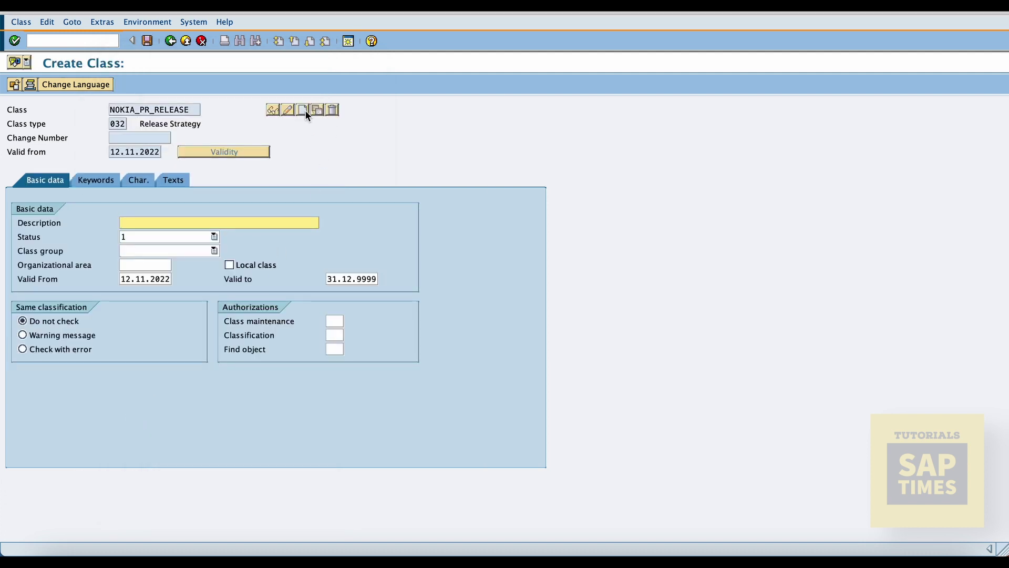
Copy the class name NOKIA_PR_RELEASE into the class's required description.
click(139, 180)
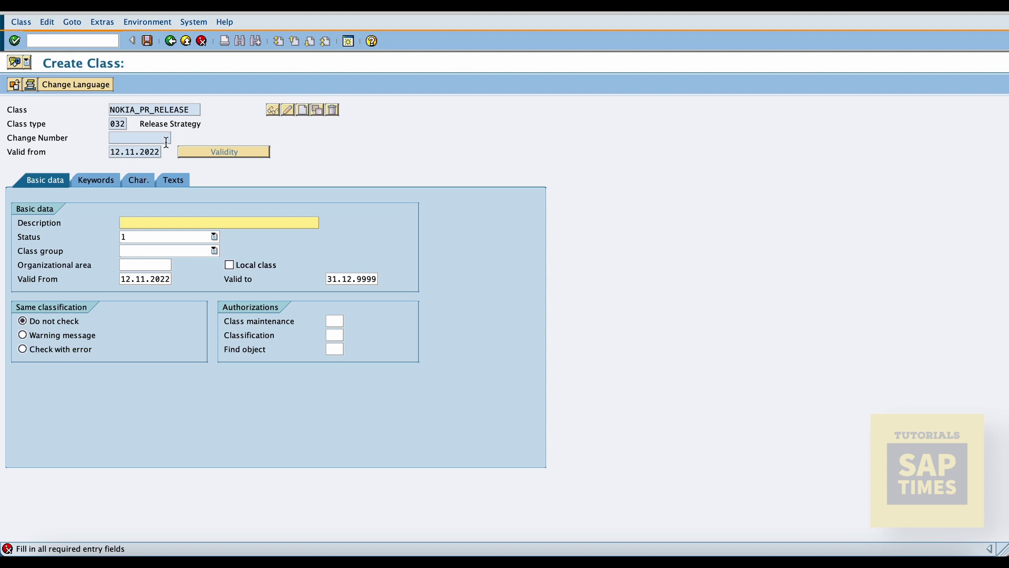
drag(190, 109, 76, 106)
key(ctrl+c)
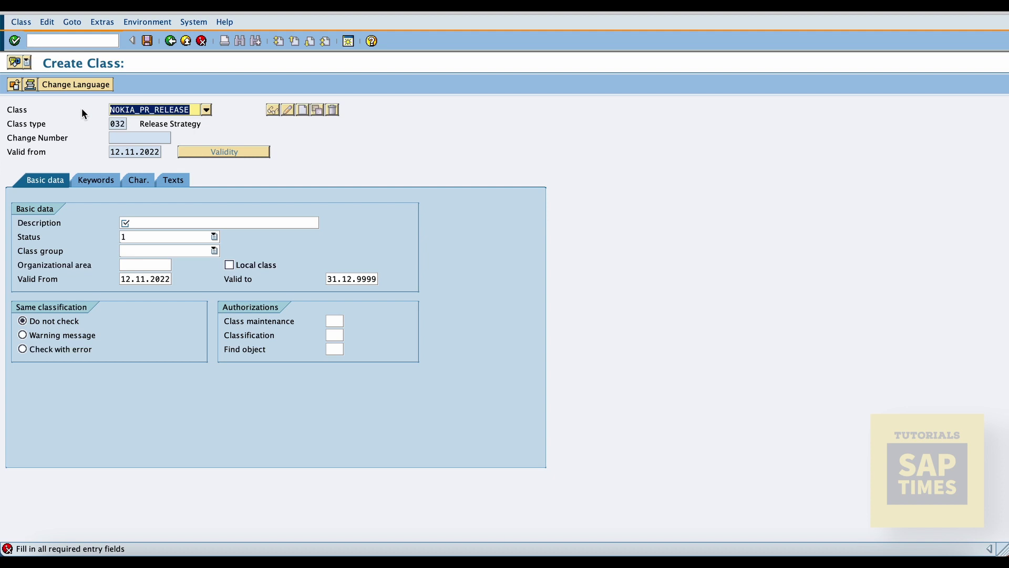
click(162, 221)
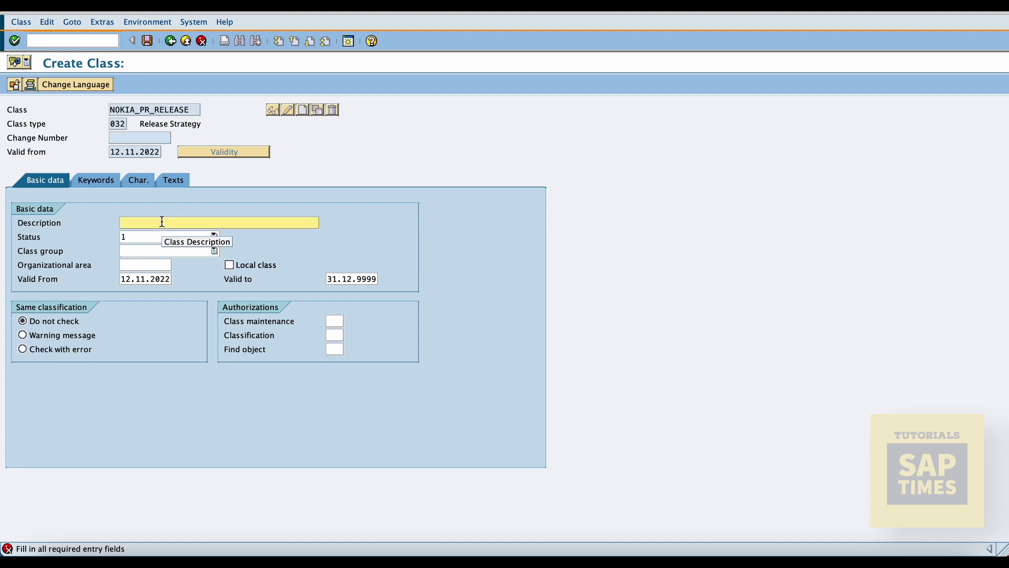
key(ctrl+v)
Assign the characteristics NOKIA_PLANT and NOKIA_PURCH_GRP to the class and save it.
click(140, 179)
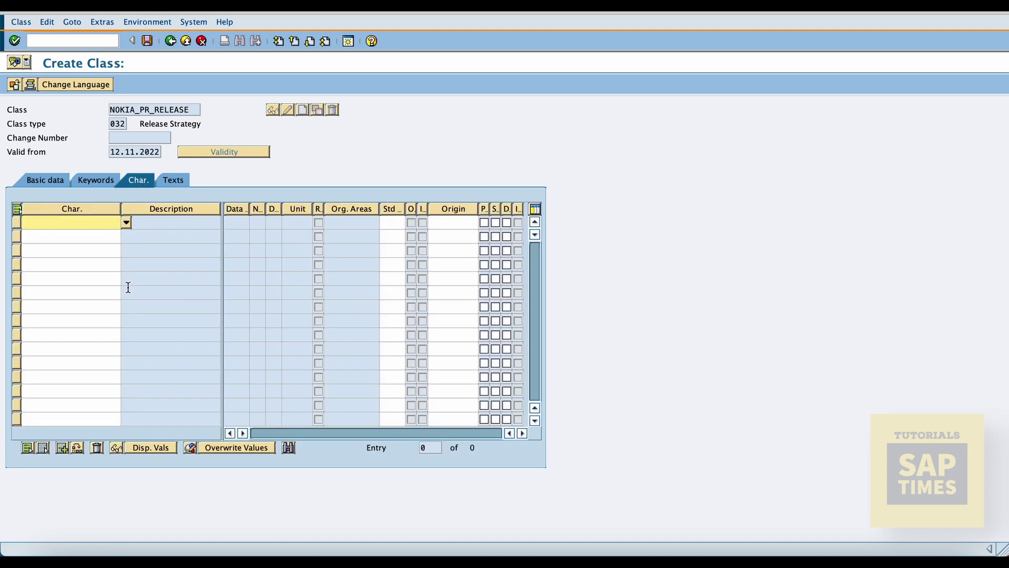
text(NOKIA_PLANT)
double_click(128, 287)
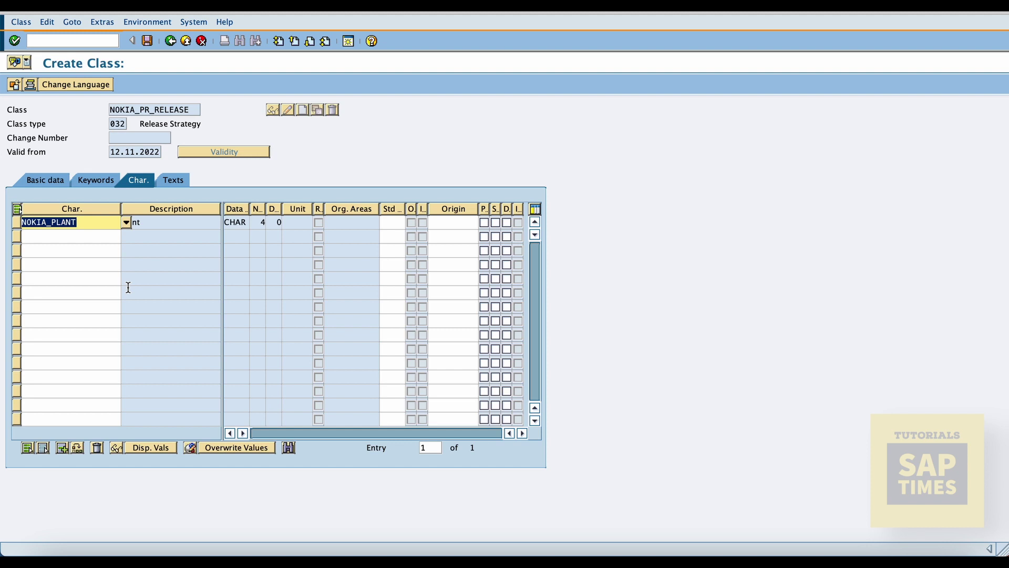
key(Down)
text(N)
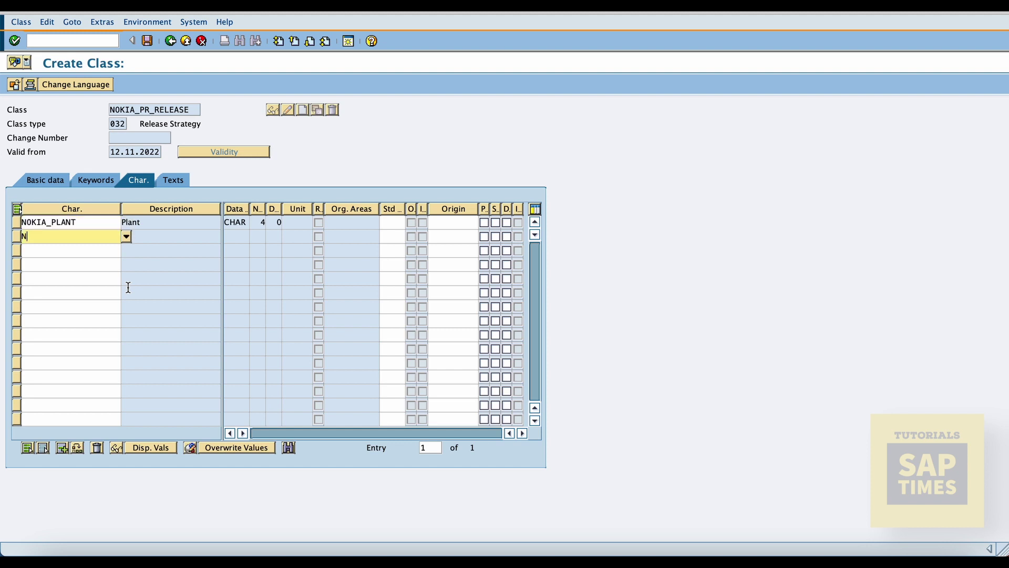
text(OKIA_PURCH_GRP)
key(Return)
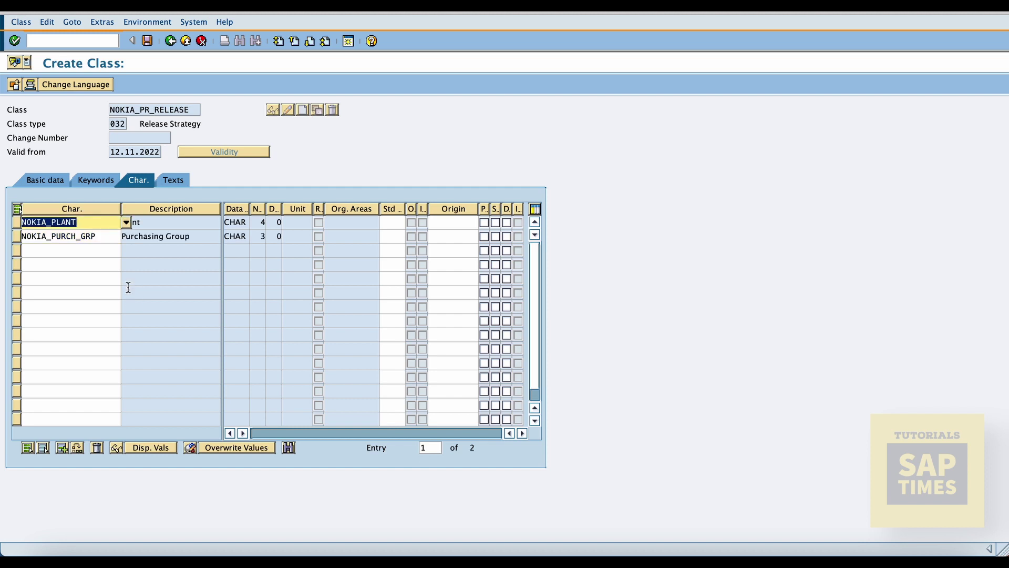
click(146, 41)
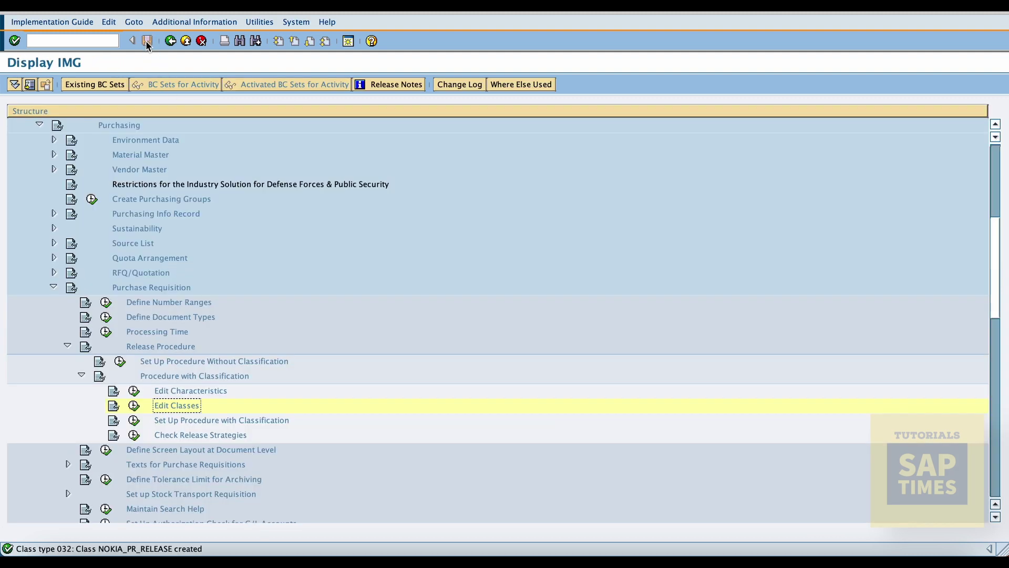
Add a release group G1 with class NOKIA_PR_RELEASE in the set-up of the procedure with classification.
click(136, 420)
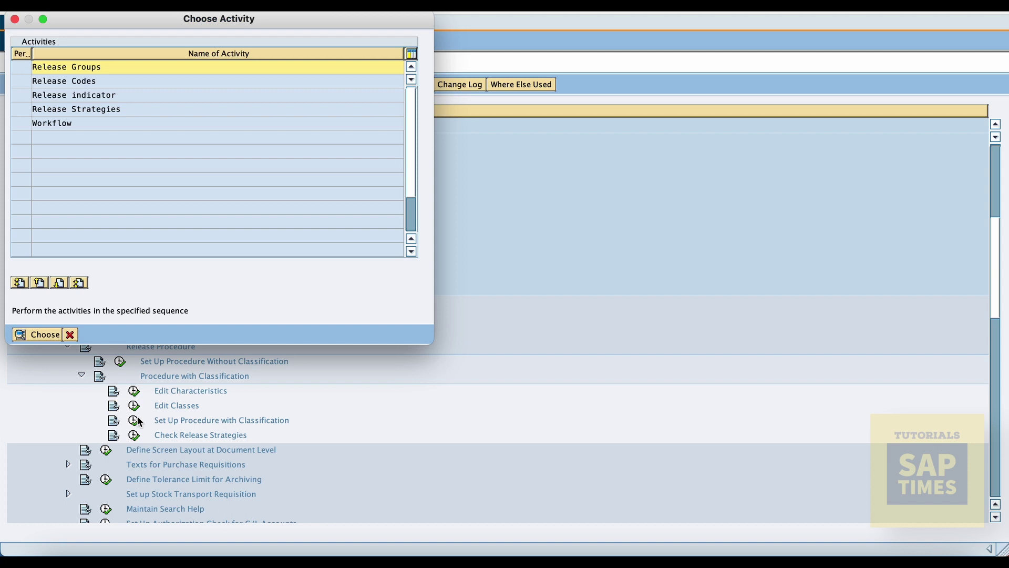
double_click(82, 68)
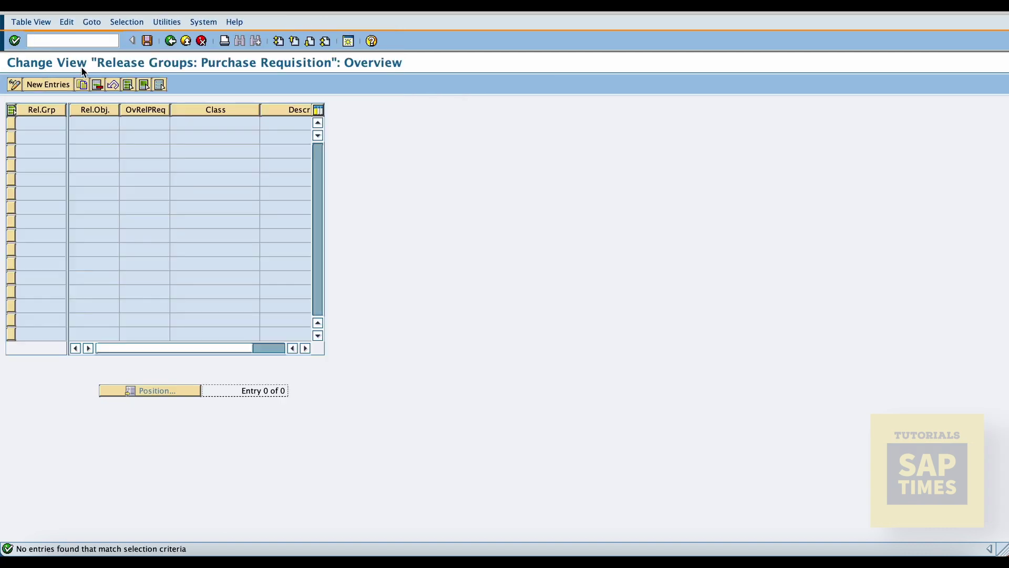
click(52, 83)
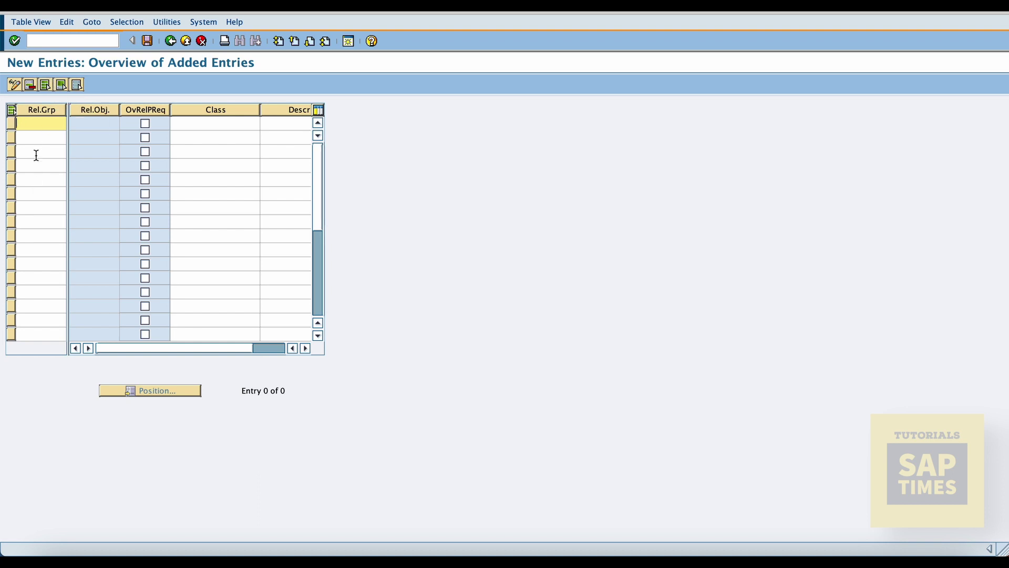
text(G1)
key(Tab)
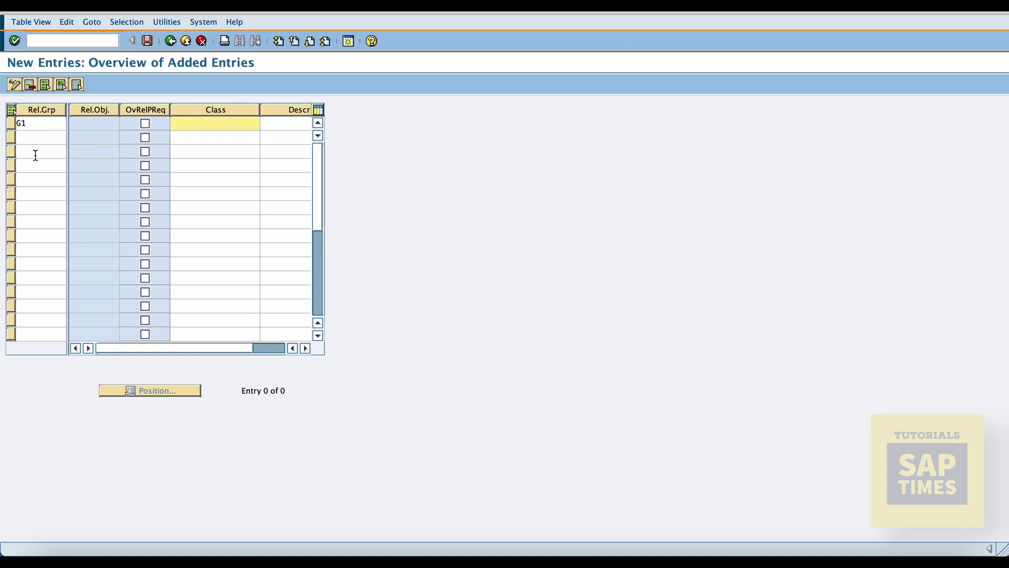
text(NOKIA_PR_RELEASE)
key(Return)
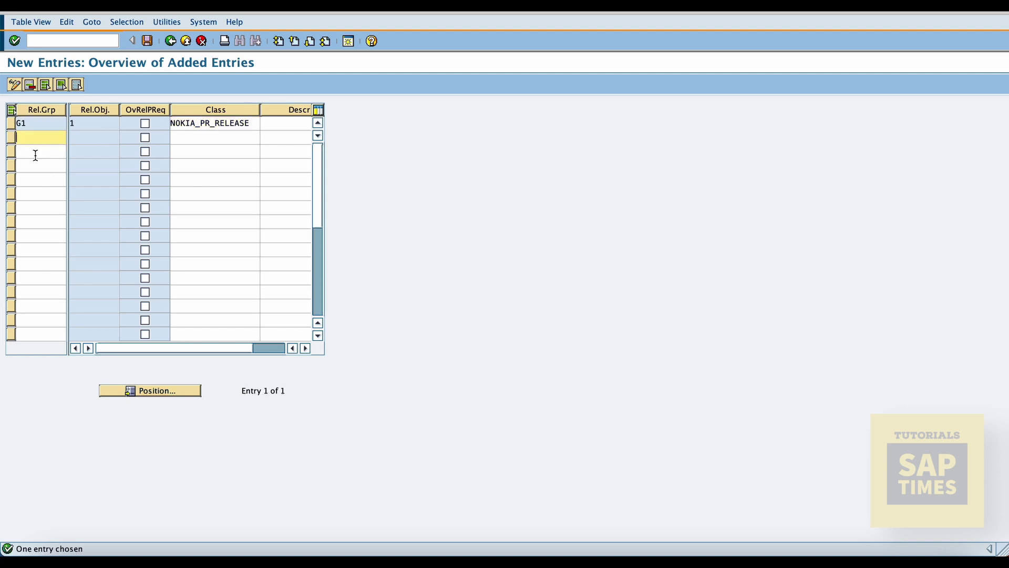
Enter NOKIA_PR_RELEASE as the description of release group G1.
click(303, 347)
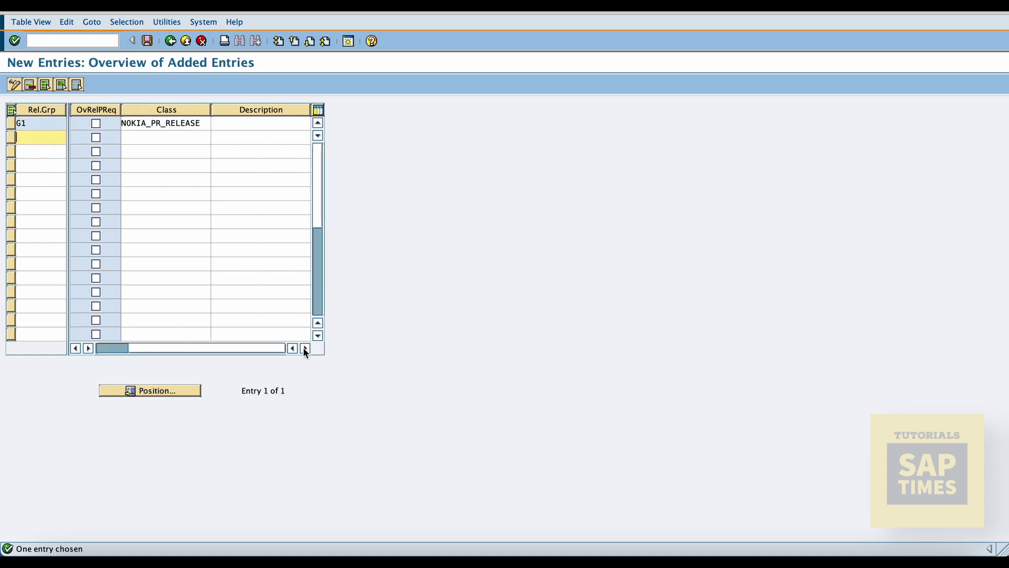
click(232, 124)
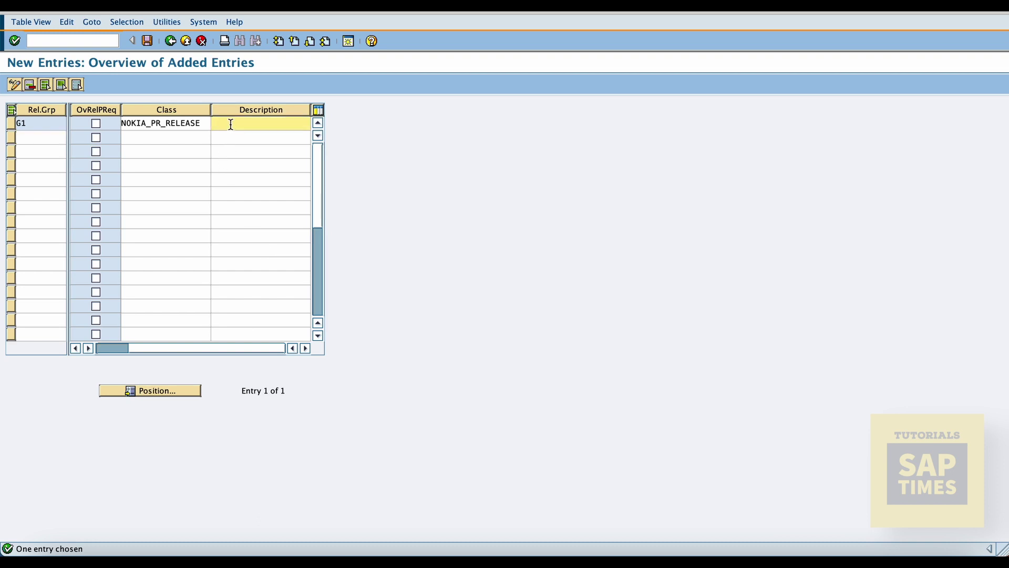
key(ctrl+v)
Read the field help on overall release of purchase requisitions for release group G1, leaving overall release unselected.
click(96, 124)
right_click(97, 126)
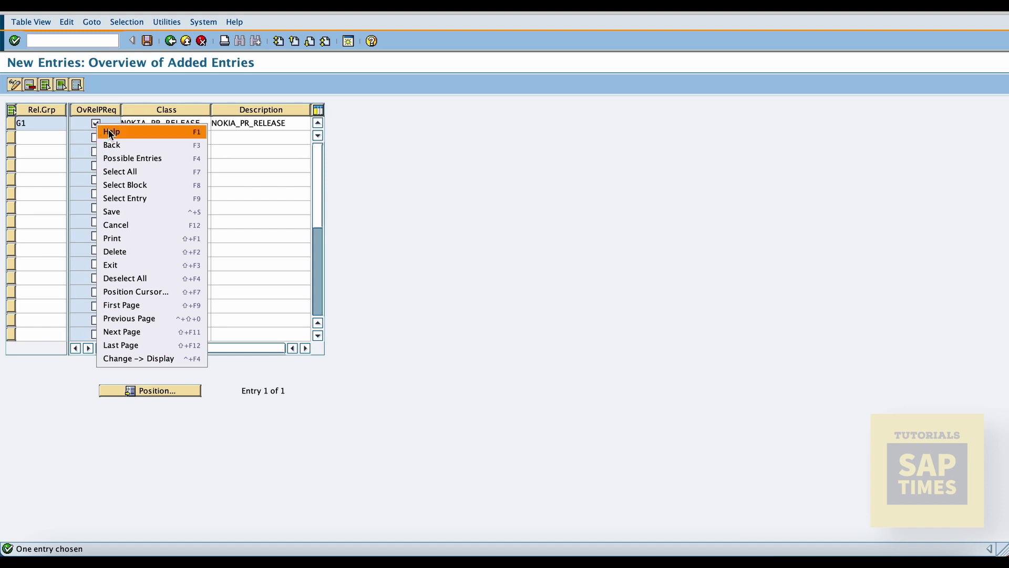
click(111, 132)
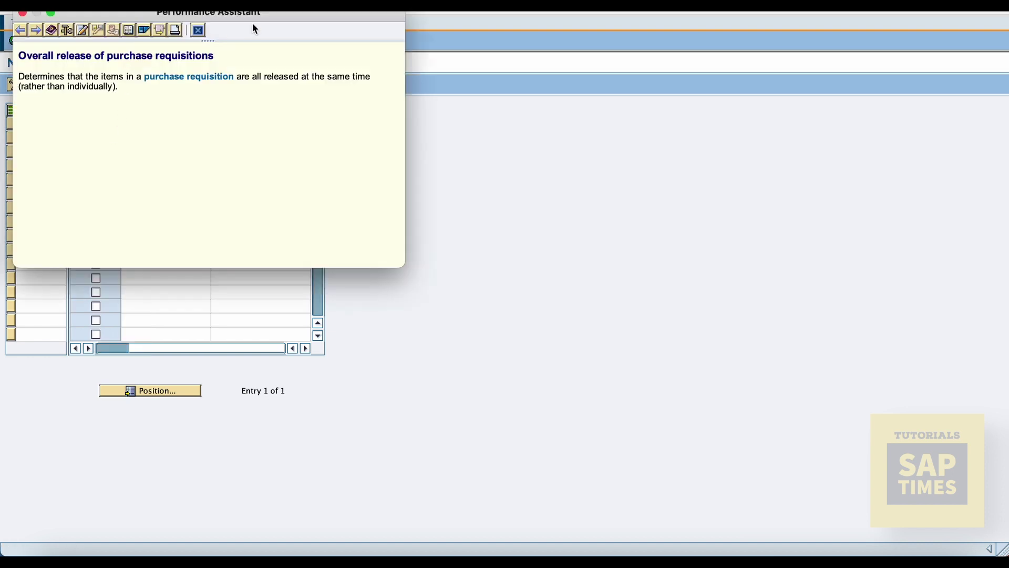
drag(252, 17, 252, 150)
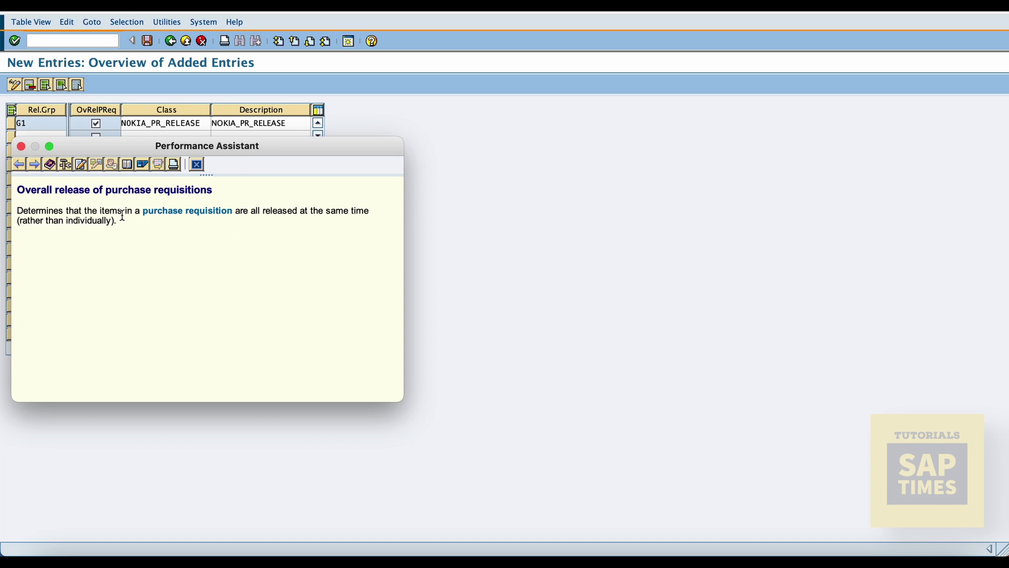
click(21, 146)
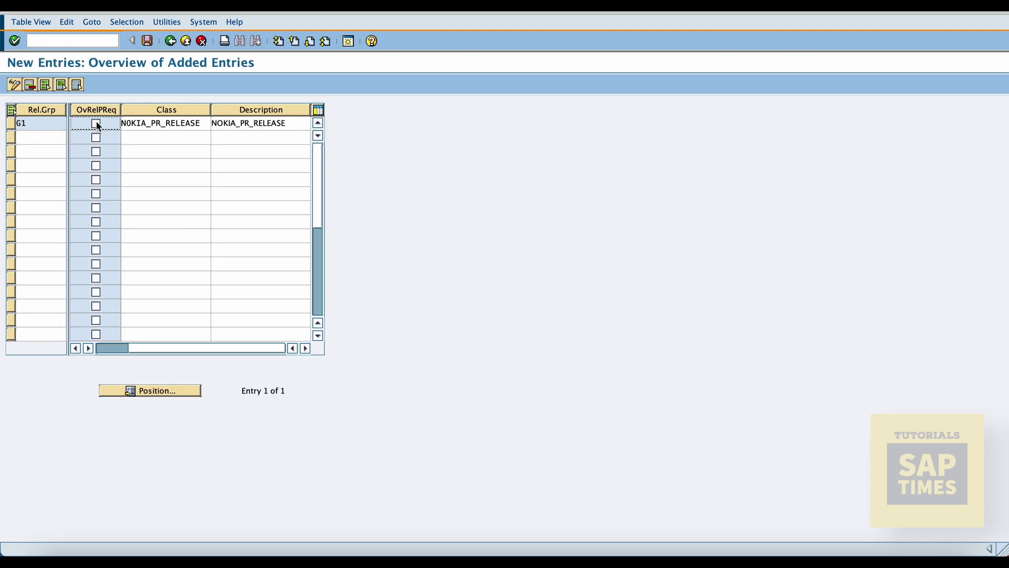
Save the release group to the Nokia customizing request and return to the list of activities.
click(148, 41)
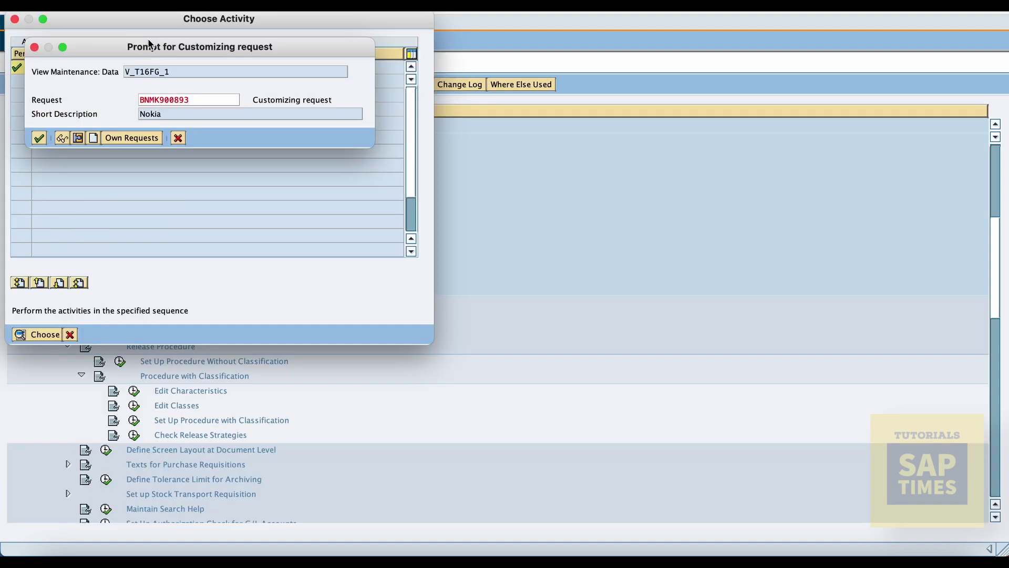
click(39, 141)
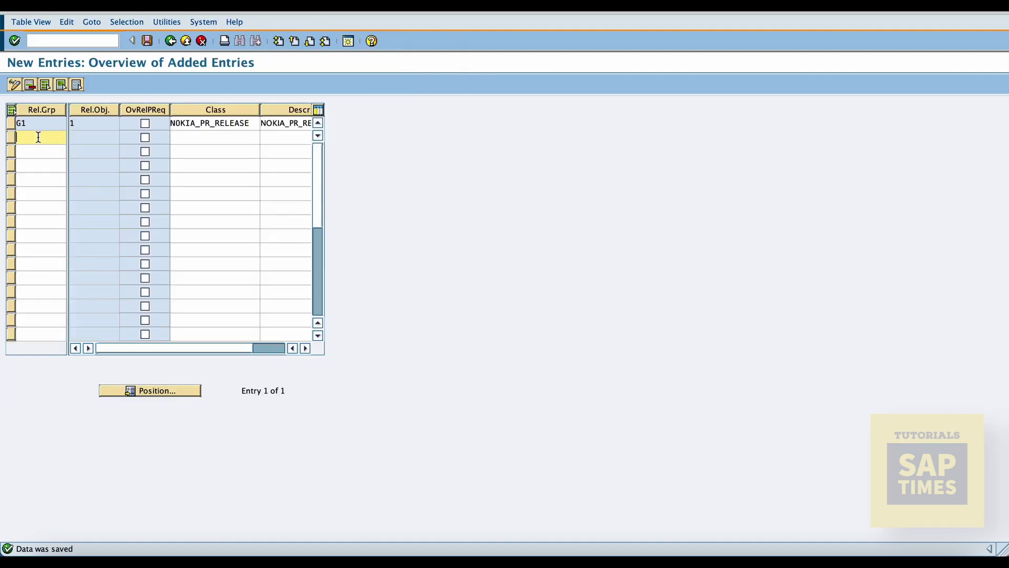
click(171, 41)
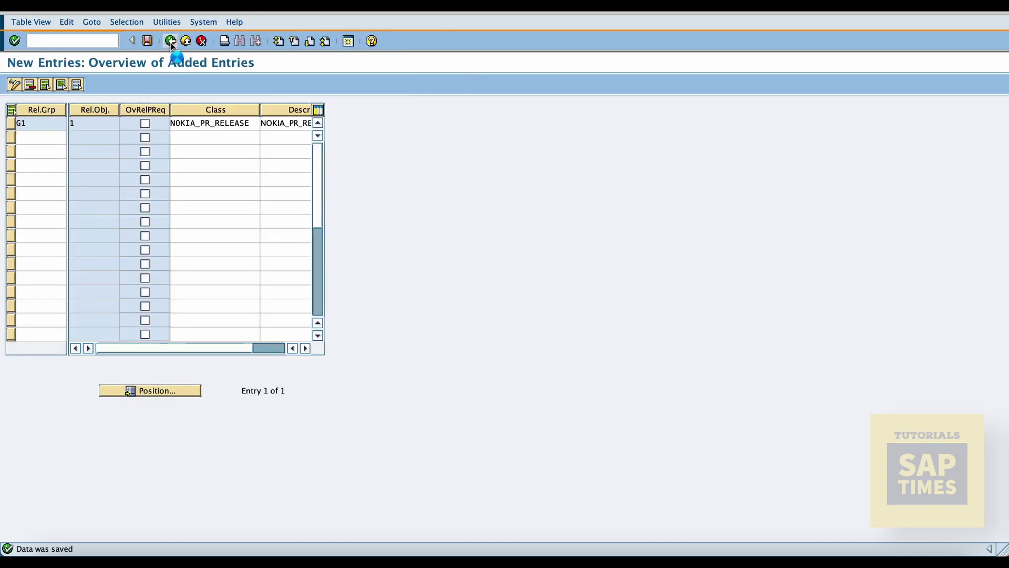
click(171, 41)
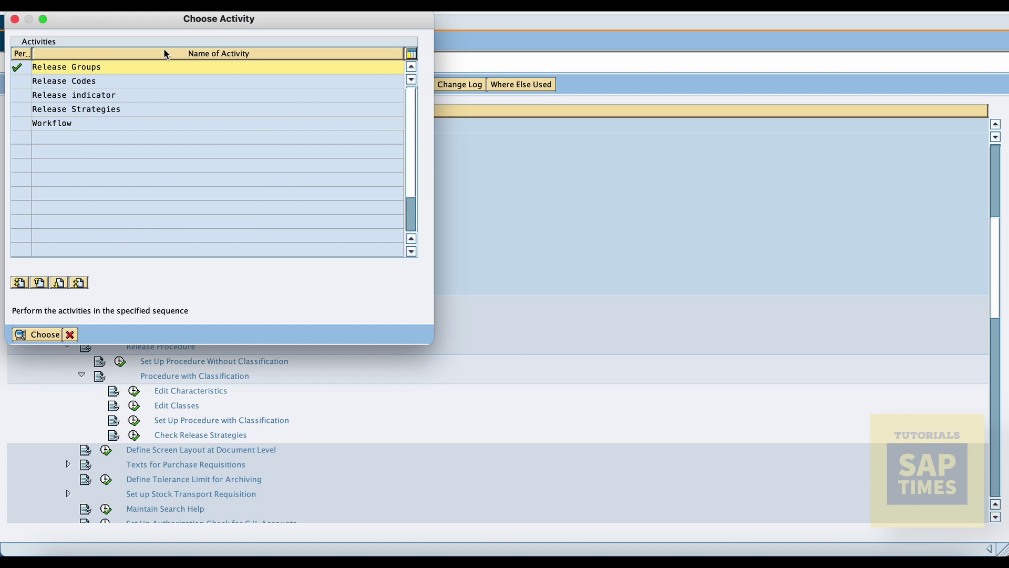
Create a new entry in Release Codes with group G1, code 01 and description Manager.
click(83, 81)
double_click(82, 82)
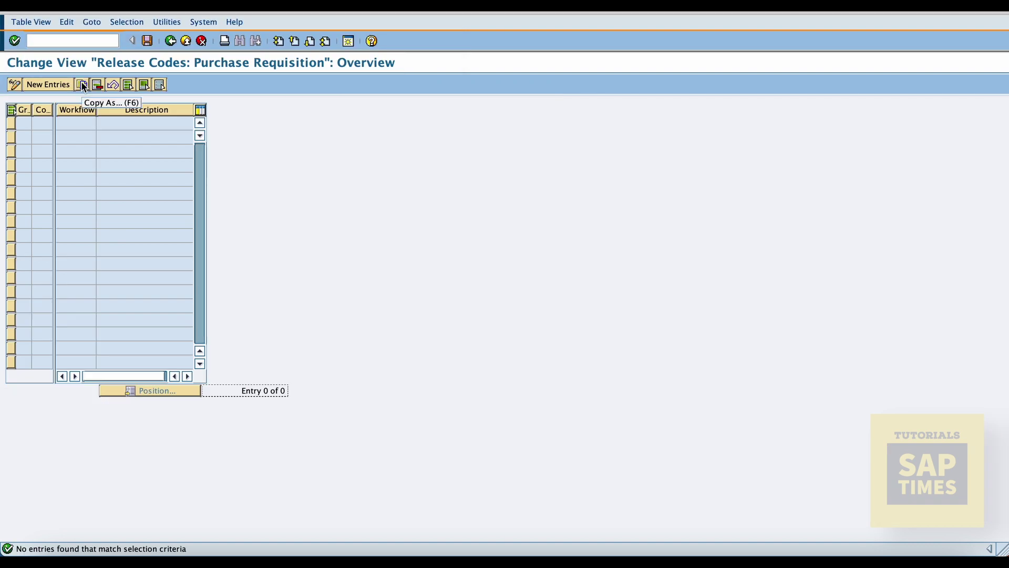
click(51, 85)
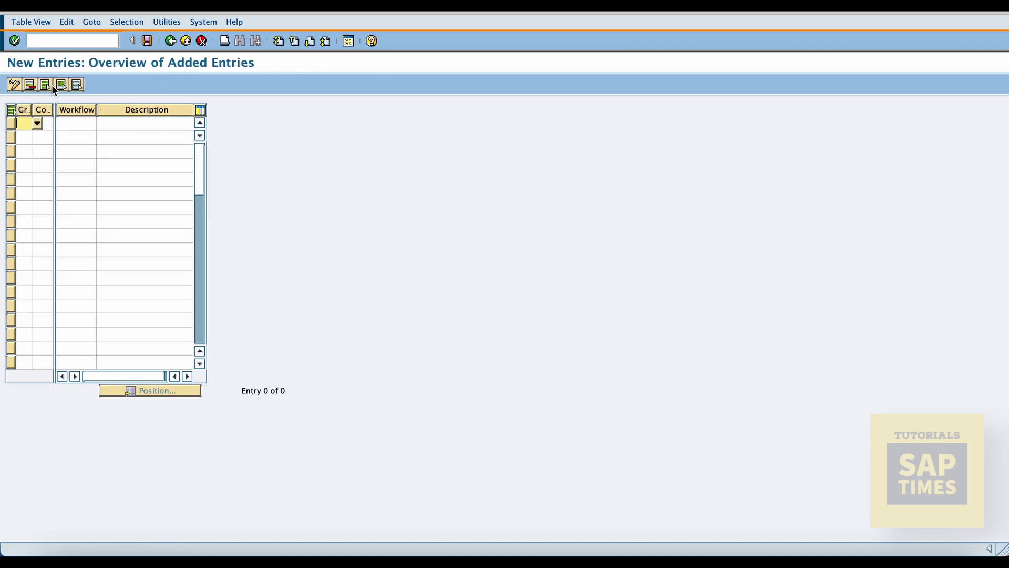
click(37, 123)
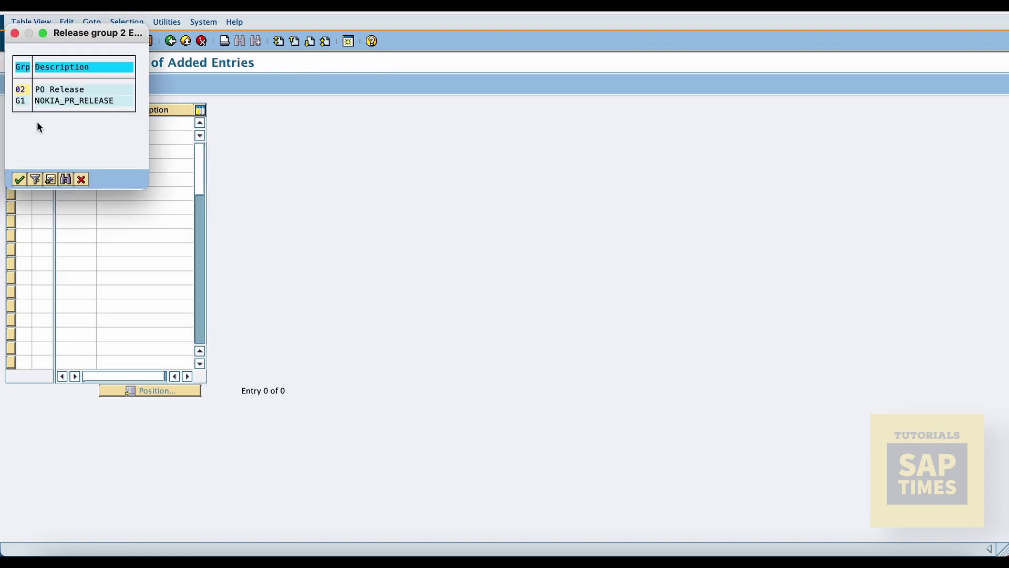
click(25, 99)
double_click(26, 99)
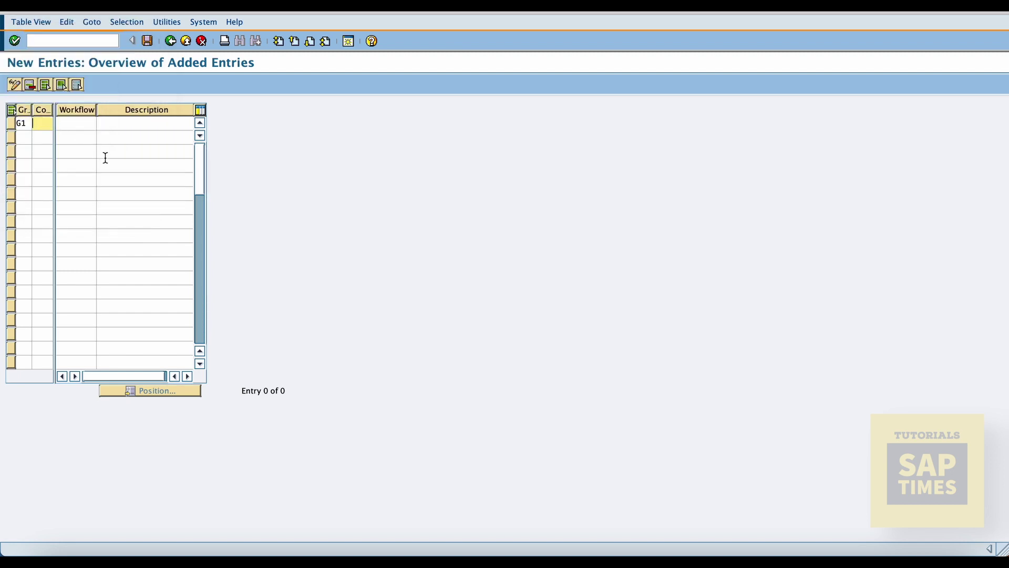
text(01)
key(Tab)
key(Tab)
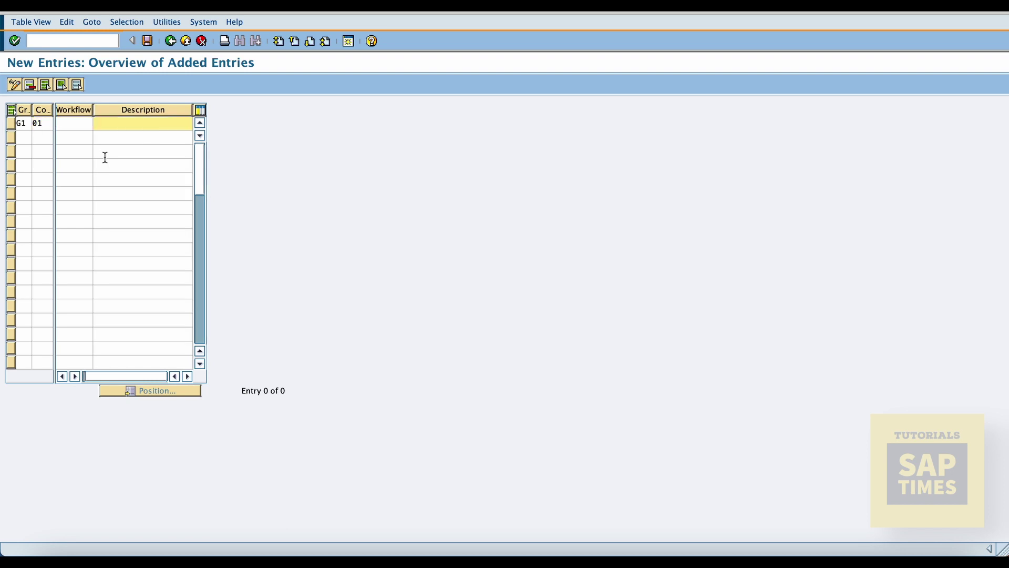
text(Manager)
Add a second release code 02 for group G1 with the description Asst Gen Manager.
click(24, 137)
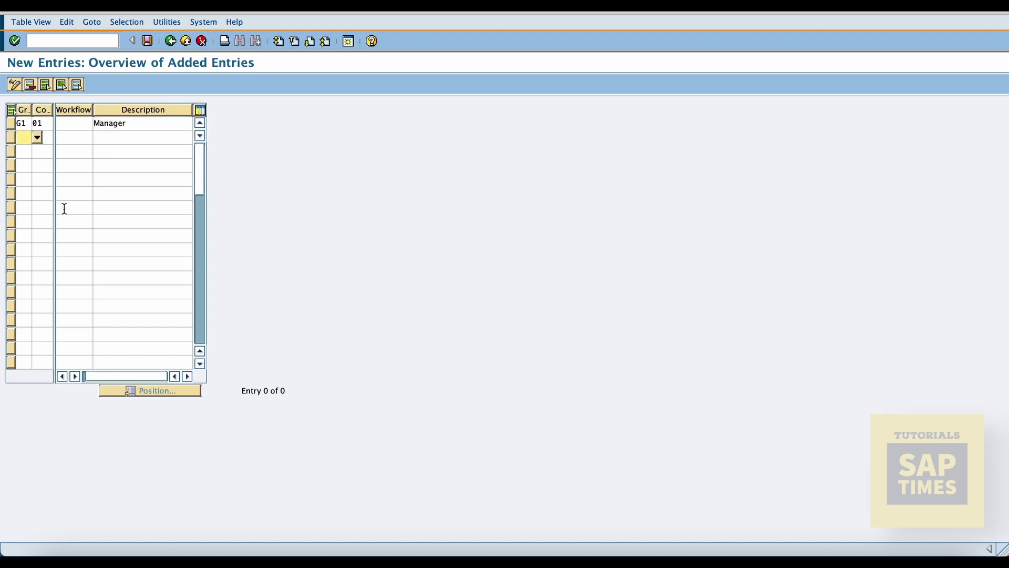
text(G1)
key(Tab)
text(02)
click(124, 140)
text(Asst)
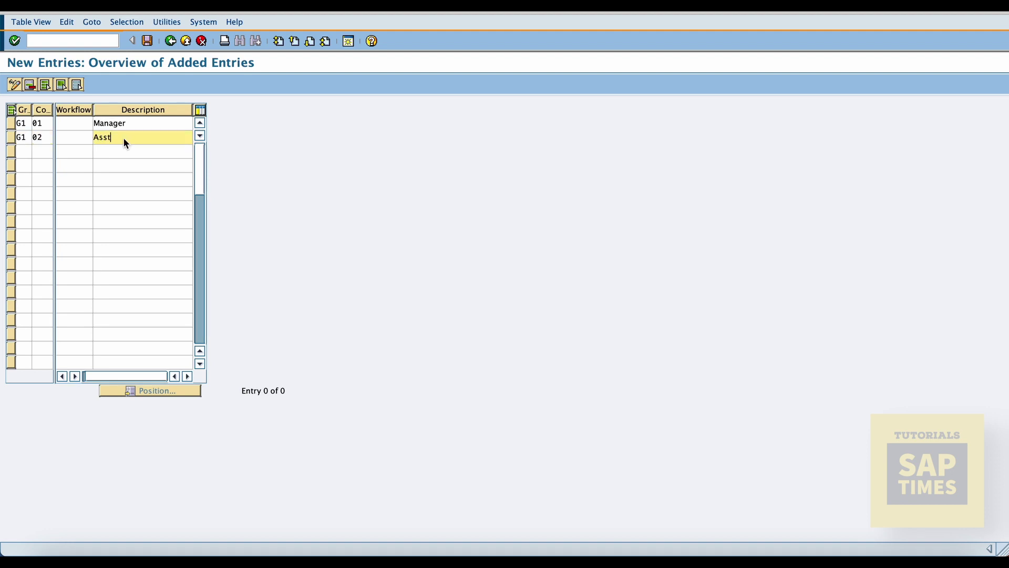
text( Gen Manager)
Add a third release code 03 for group G1 with the description General Manager.
click(26, 152)
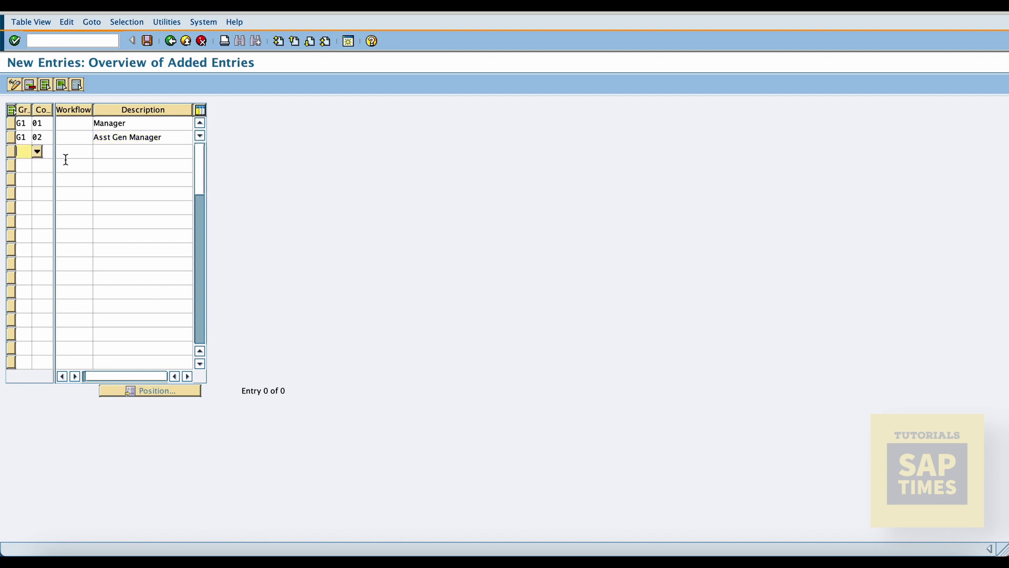
text(G1)
key(Tab)
text(03)
key(Tab)
key(Tab)
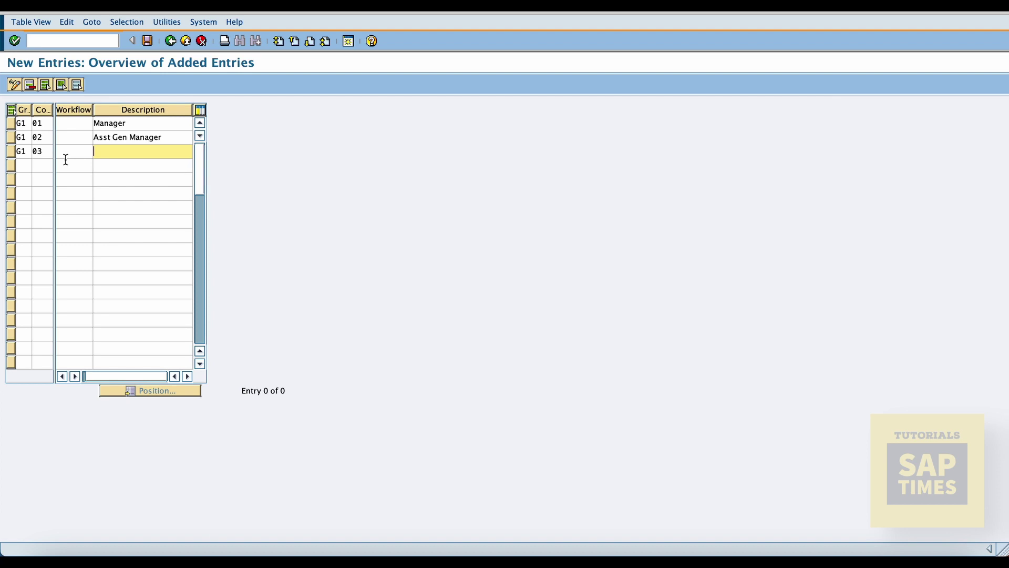
text(General Manager)
Save the release codes to the Nokia customizing request and return to the list of activities.
click(148, 41)
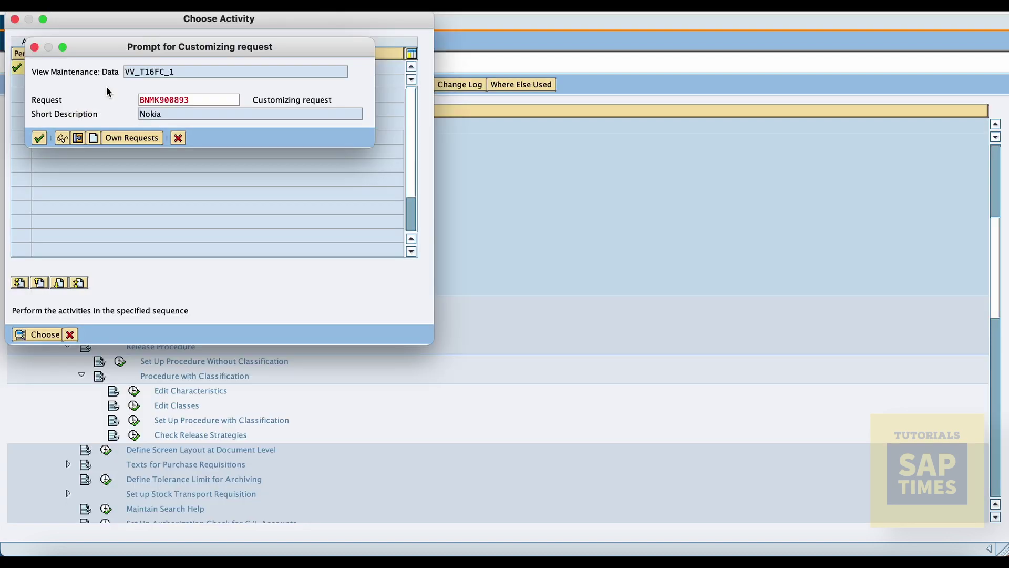
click(38, 138)
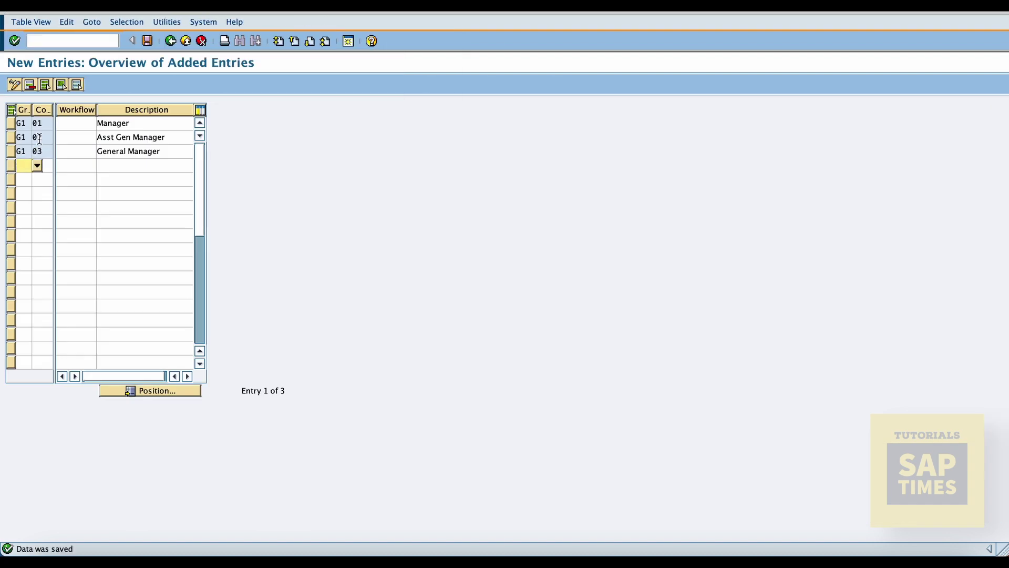
click(170, 41)
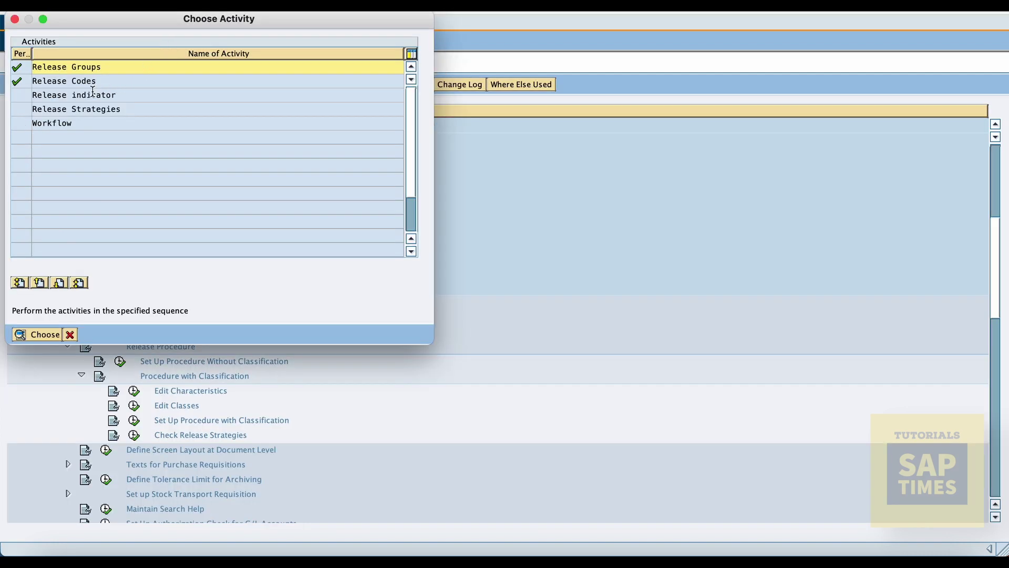
In the release indicators, set the changeability of indicator R (RELEASED) to 1, Cannot be changed, and save it.
double_click(72, 95)
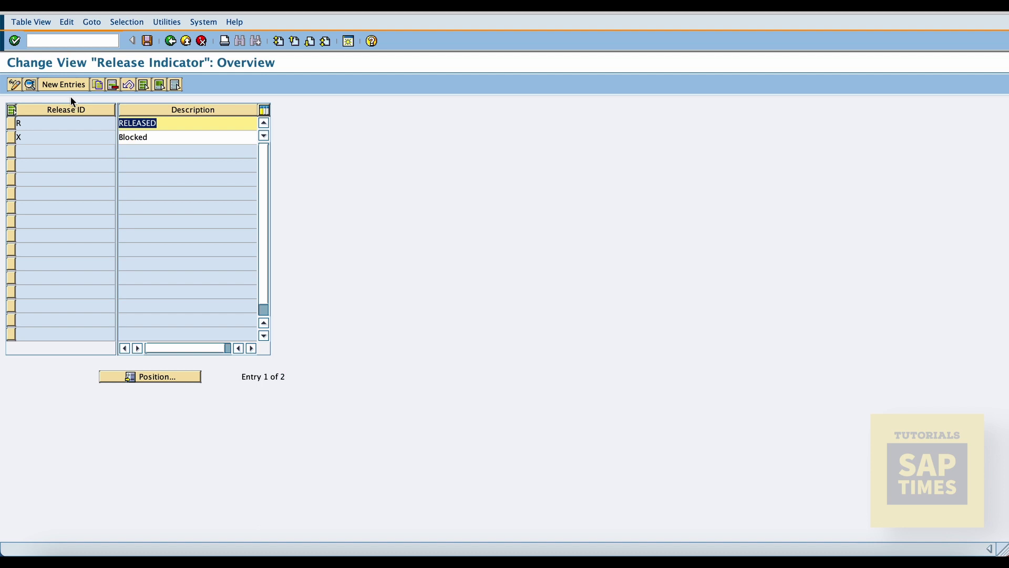
double_click(36, 123)
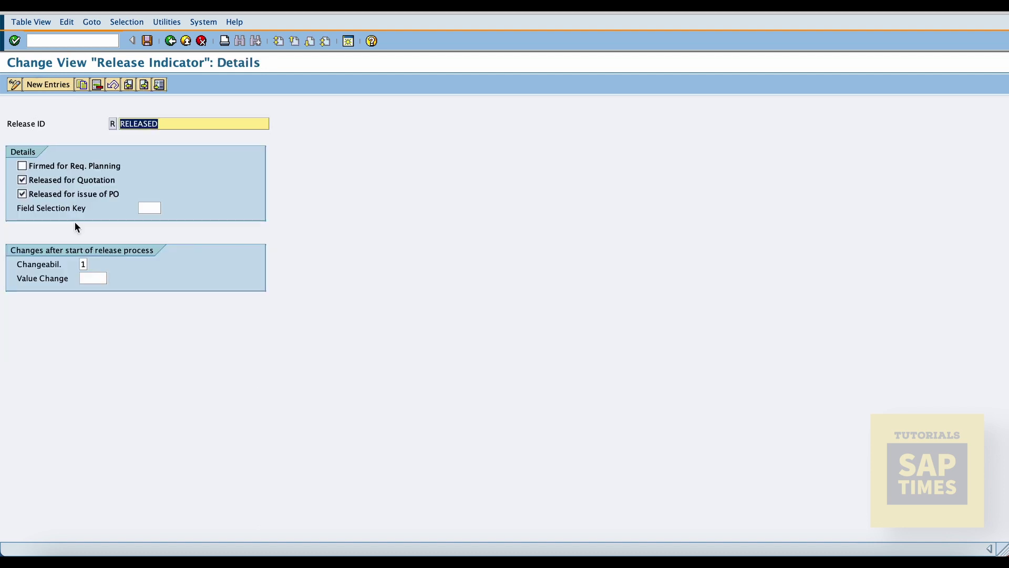
click(83, 263)
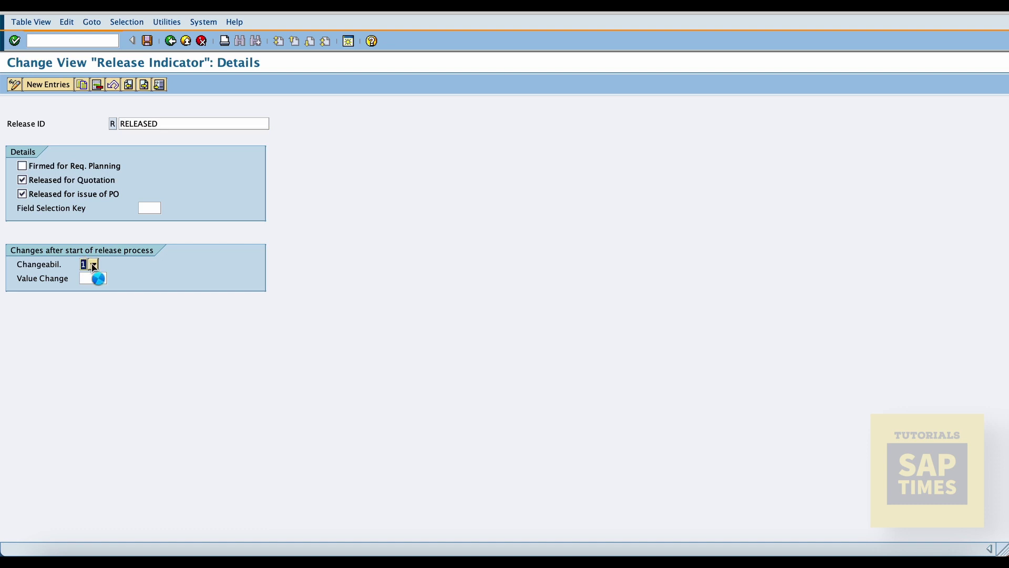
click(93, 265)
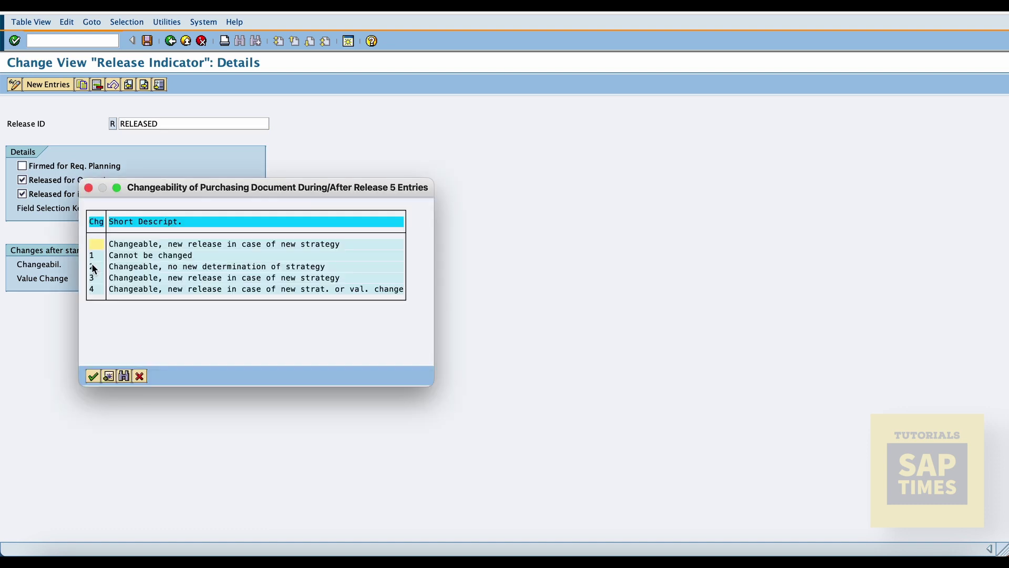
click(157, 256)
click(93, 376)
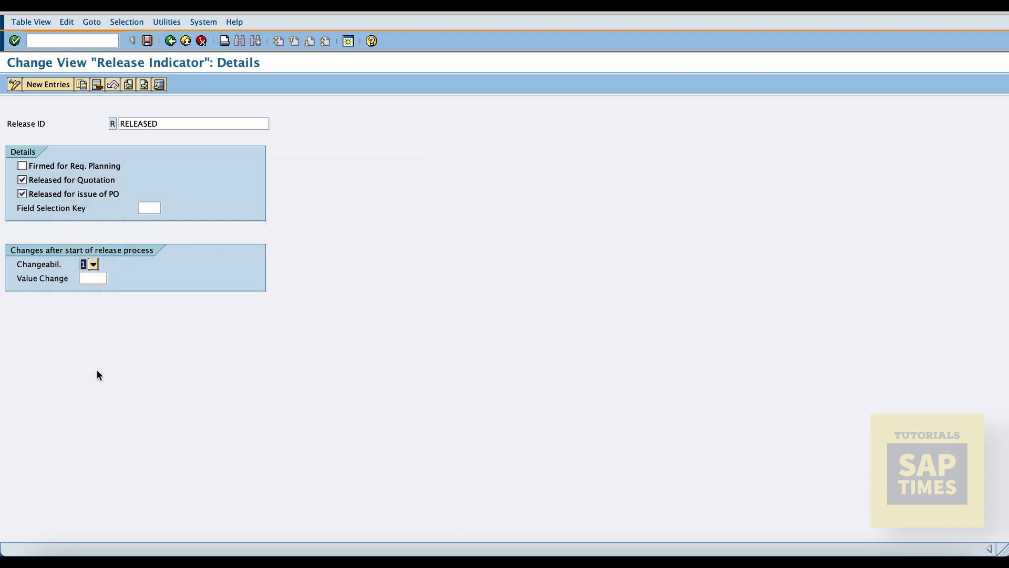
click(148, 42)
click(40, 139)
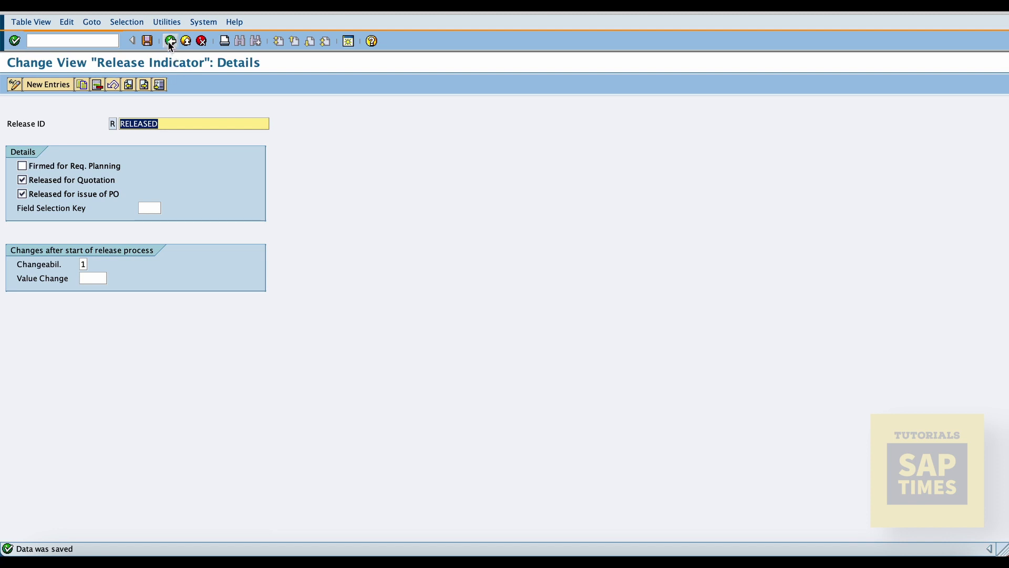
Review the details of release indicator X (Blocked), and return to the list of activities.
click(170, 41)
double_click(44, 138)
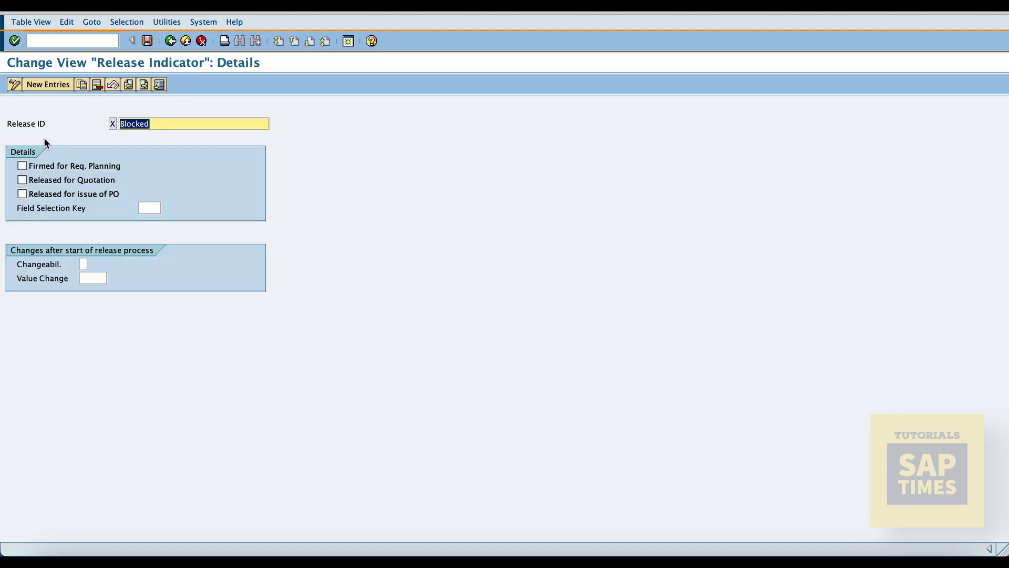
click(175, 44)
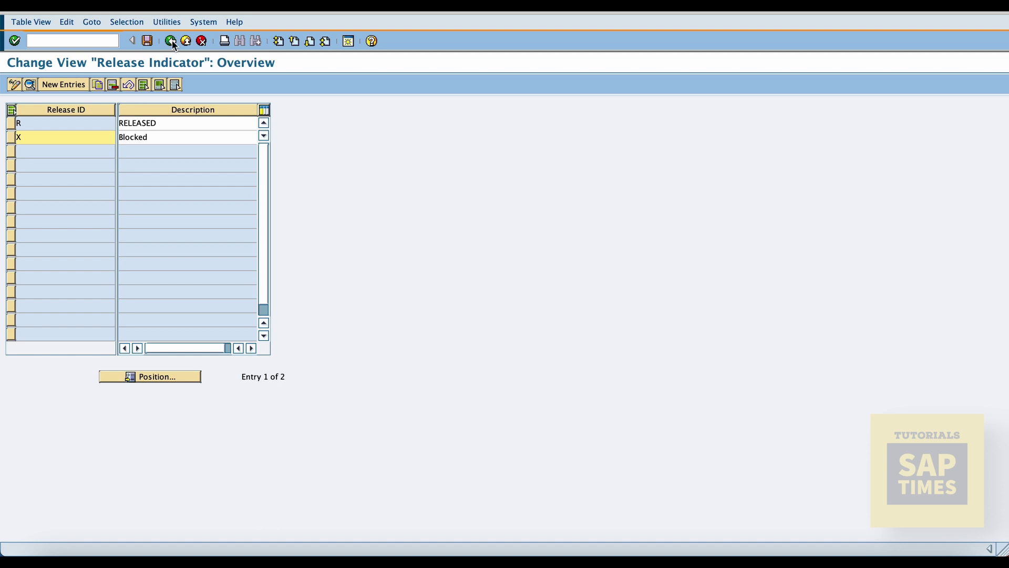
click(175, 42)
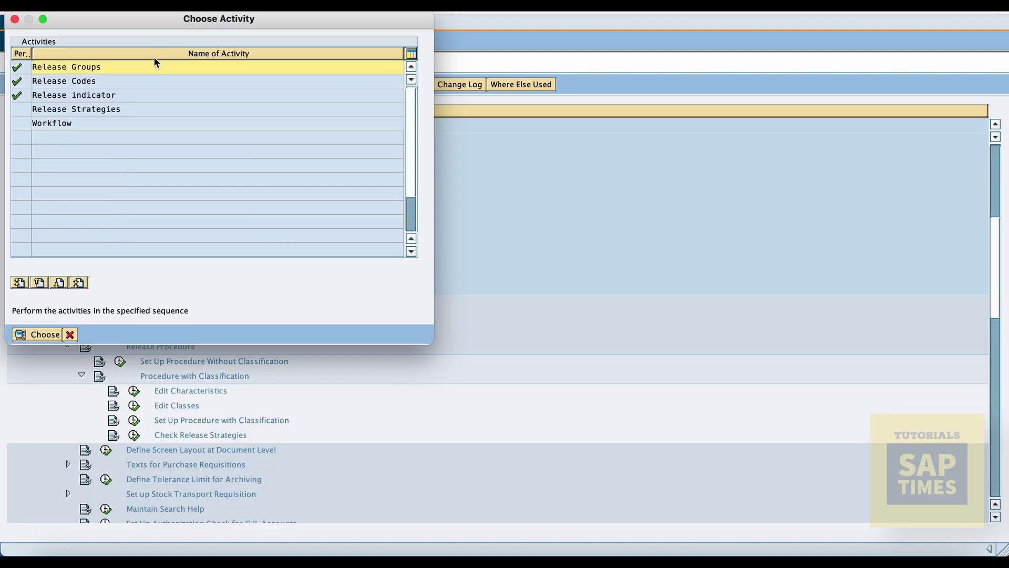
Create a new release strategy S1 in release group G1 with the description PR Release w/o value.
click(86, 110)
double_click(86, 110)
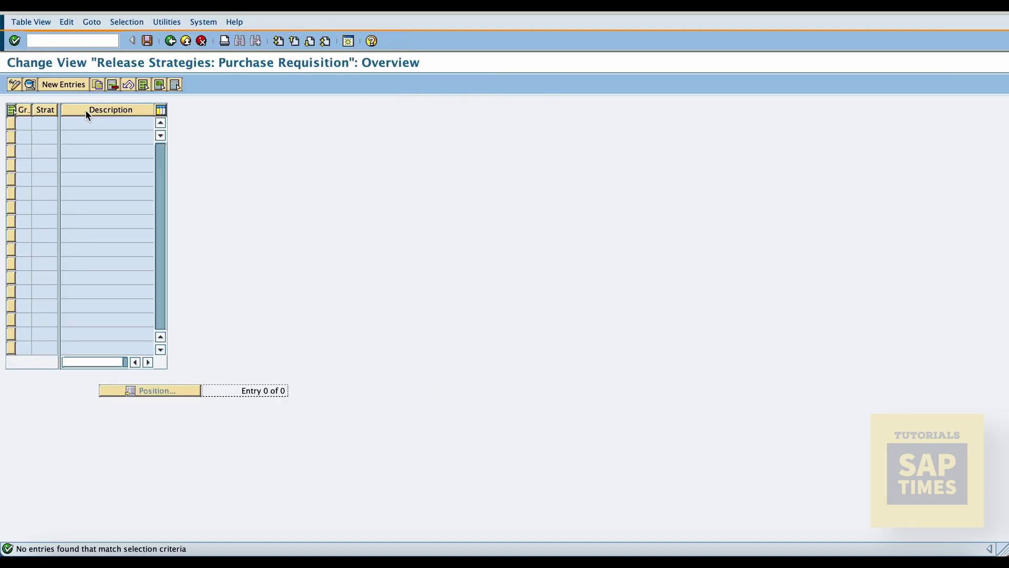
click(63, 85)
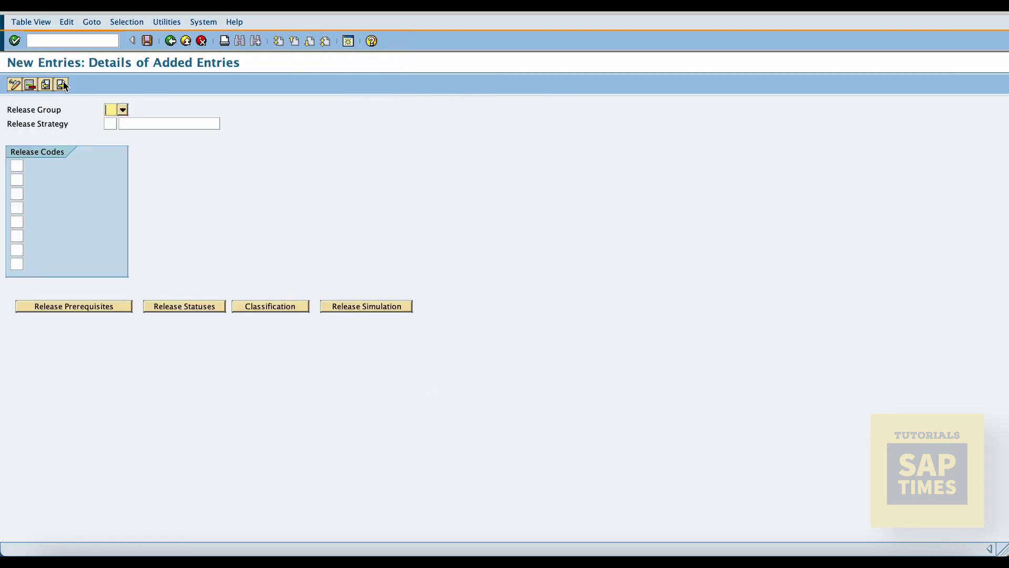
click(124, 112)
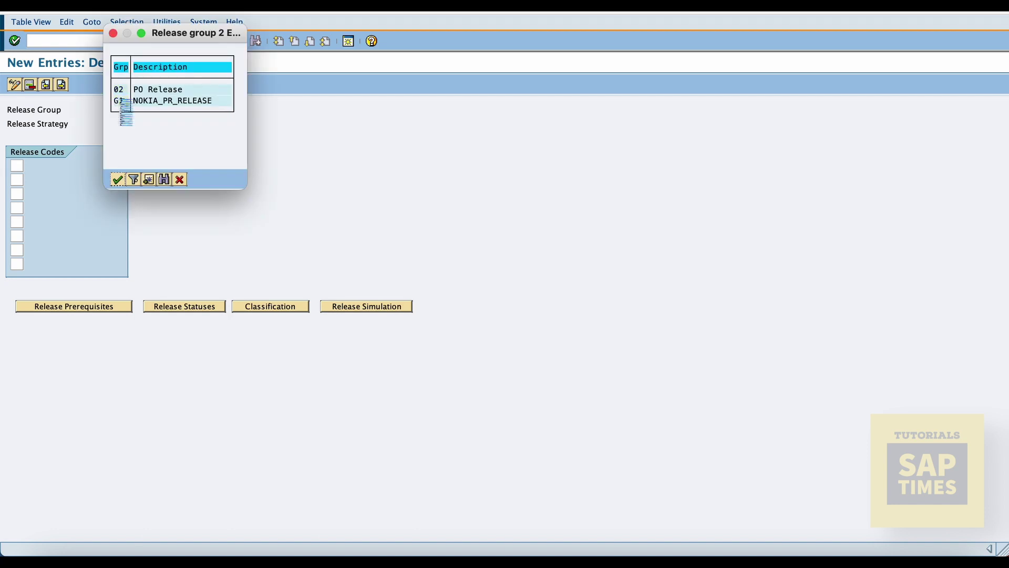
double_click(121, 101)
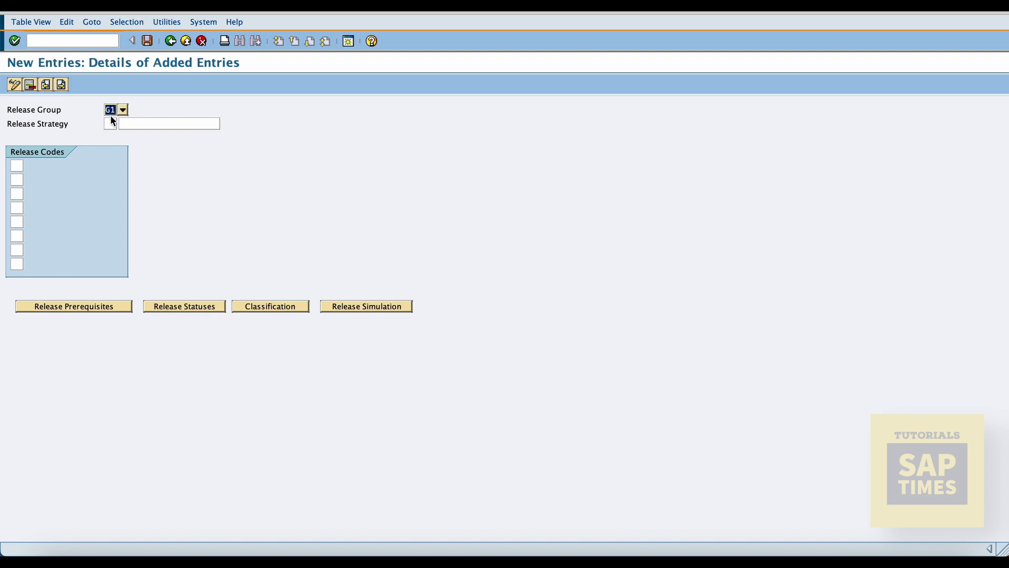
click(110, 123)
text(S1)
key(Tab)
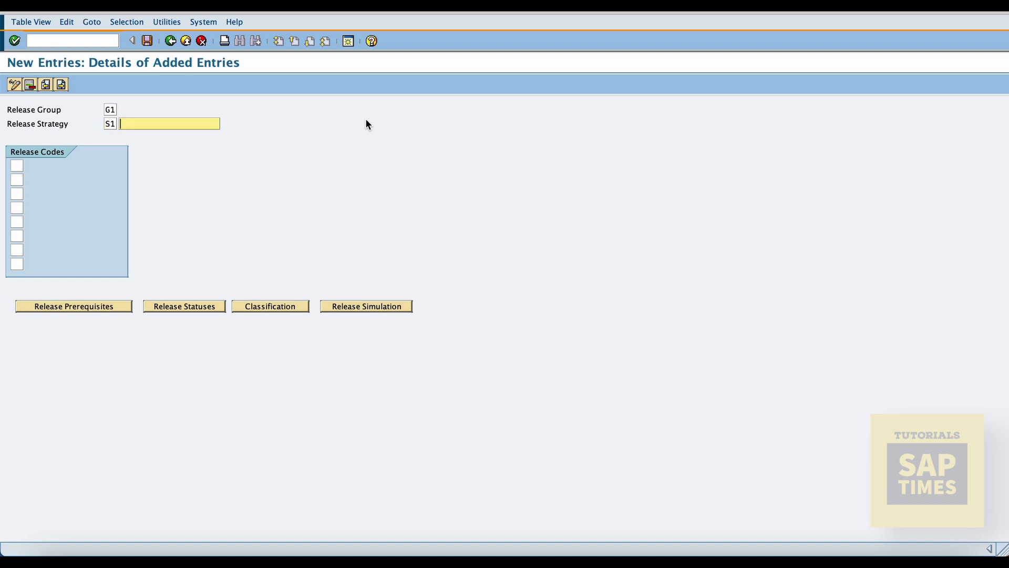
text(PR Release w/o value)
Assign release codes 01 Manager, 02 Asst Gen Manager and 03 General Manager to strategy S1, in that order.
click(18, 163)
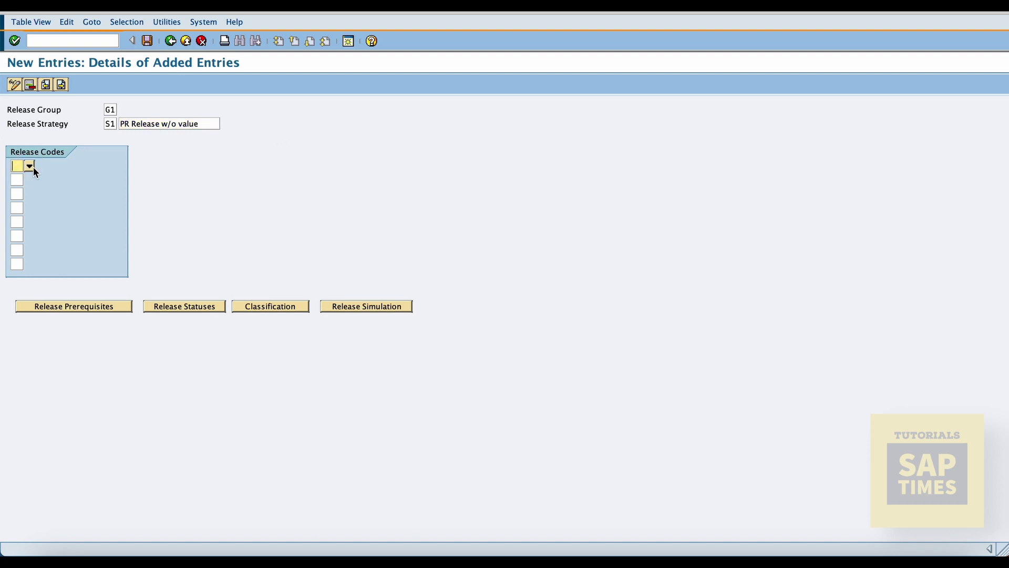
click(27, 164)
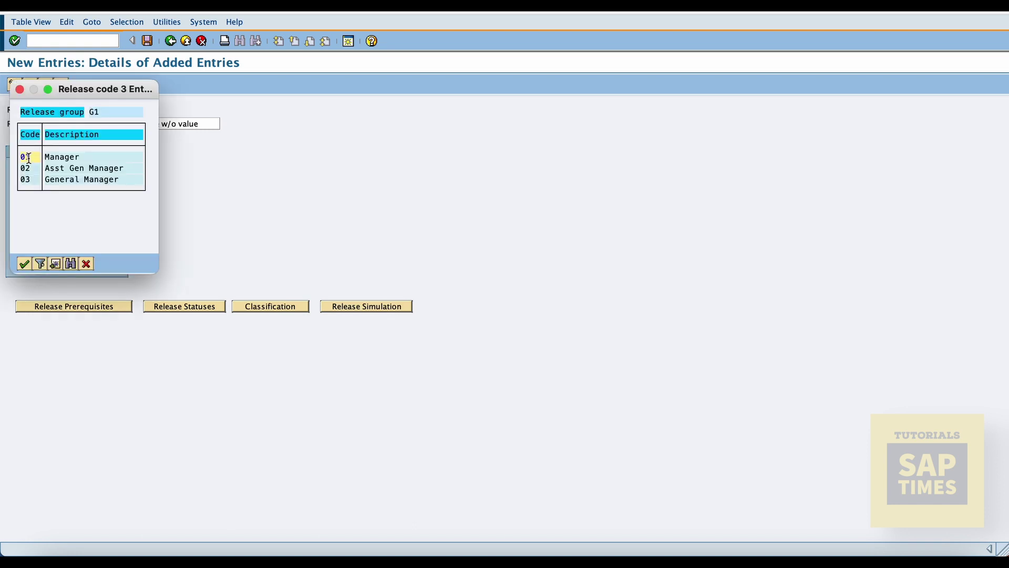
double_click(27, 157)
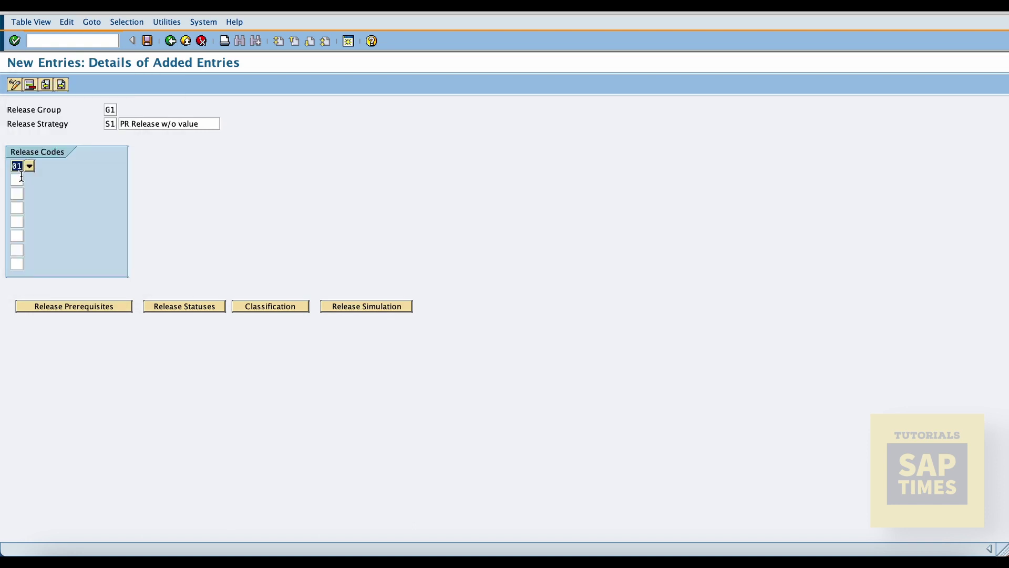
click(18, 180)
click(28, 179)
double_click(28, 183)
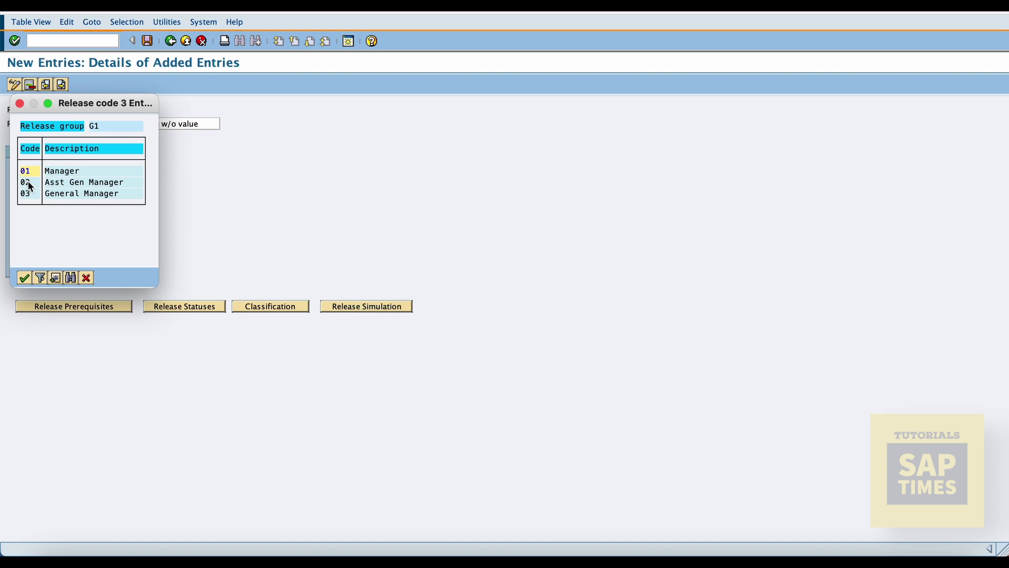
click(18, 192)
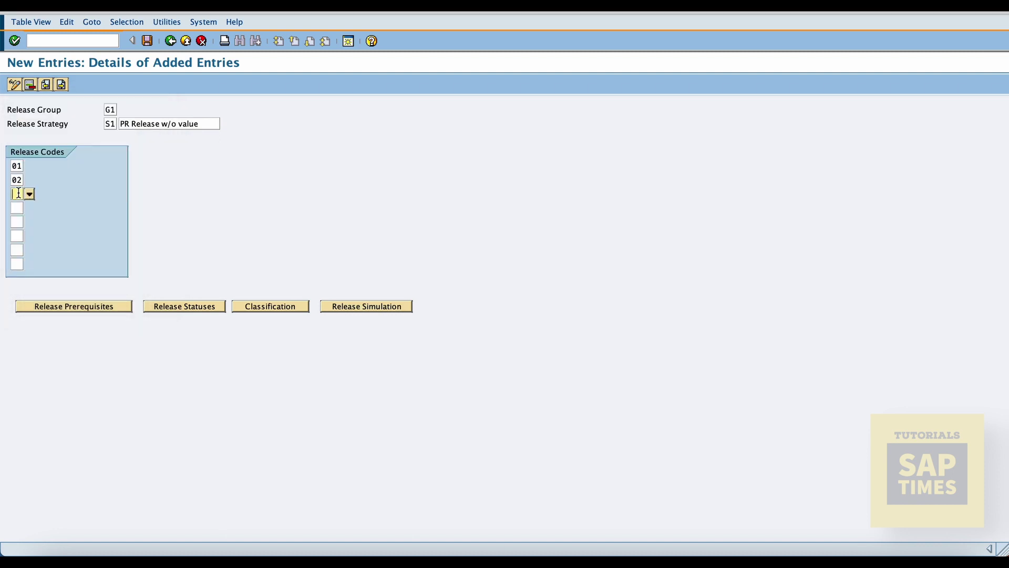
click(29, 194)
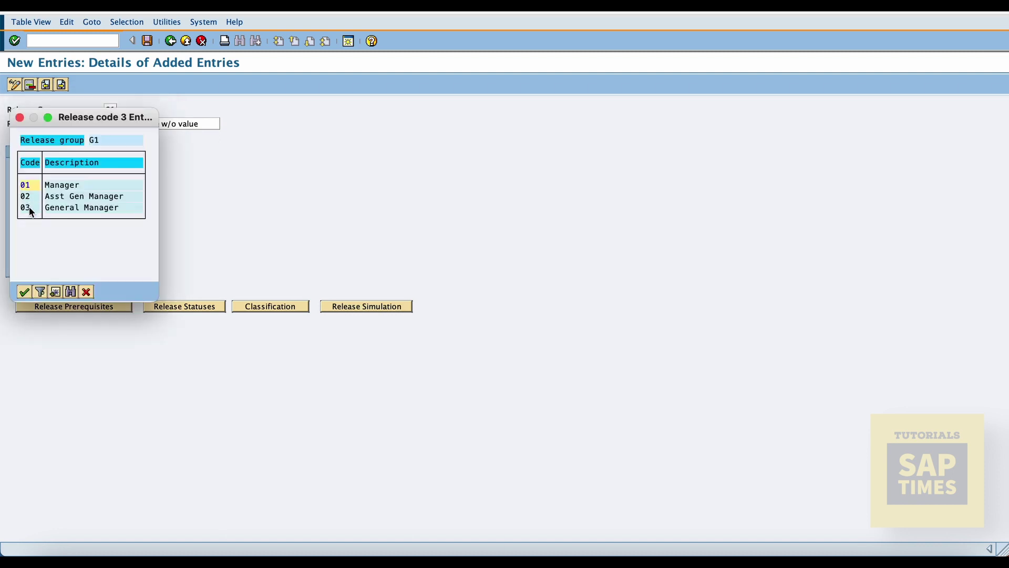
double_click(28, 207)
key(Return)
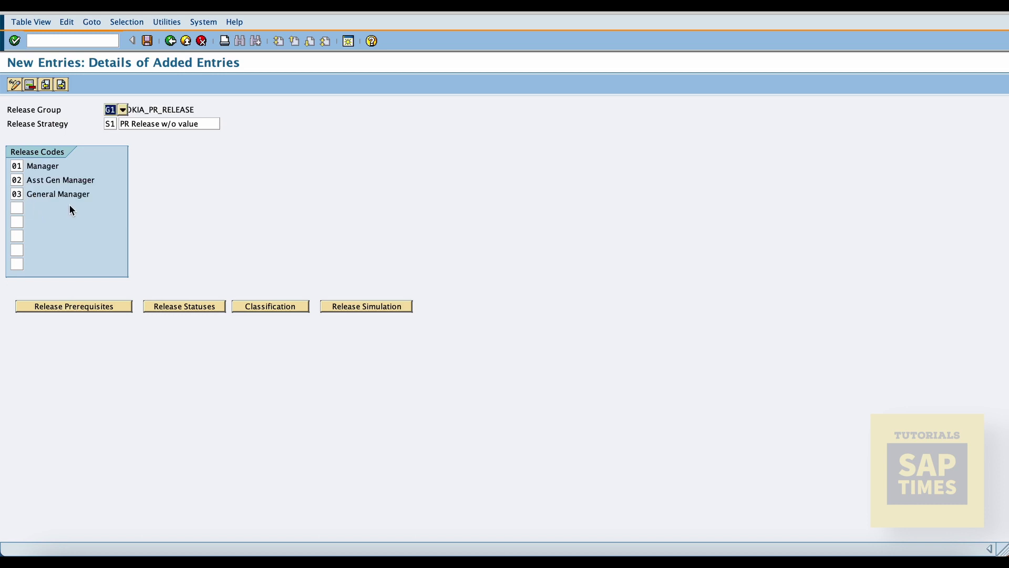
Set the release prerequisites so code 02 requires 01 and code 03 requires 01 and 02, and accept the proposed release statuses.
click(72, 307)
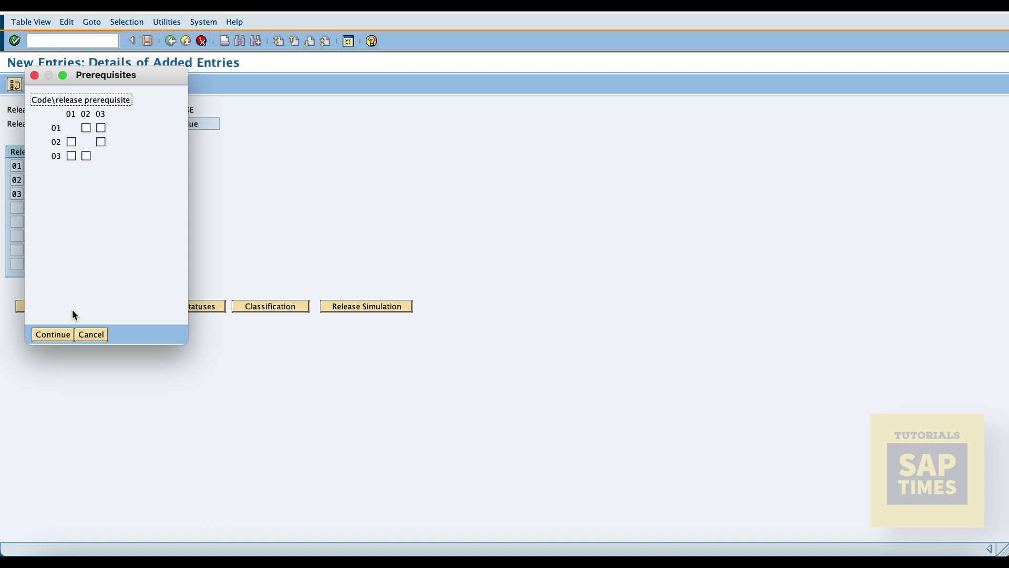
click(72, 142)
click(71, 156)
click(54, 335)
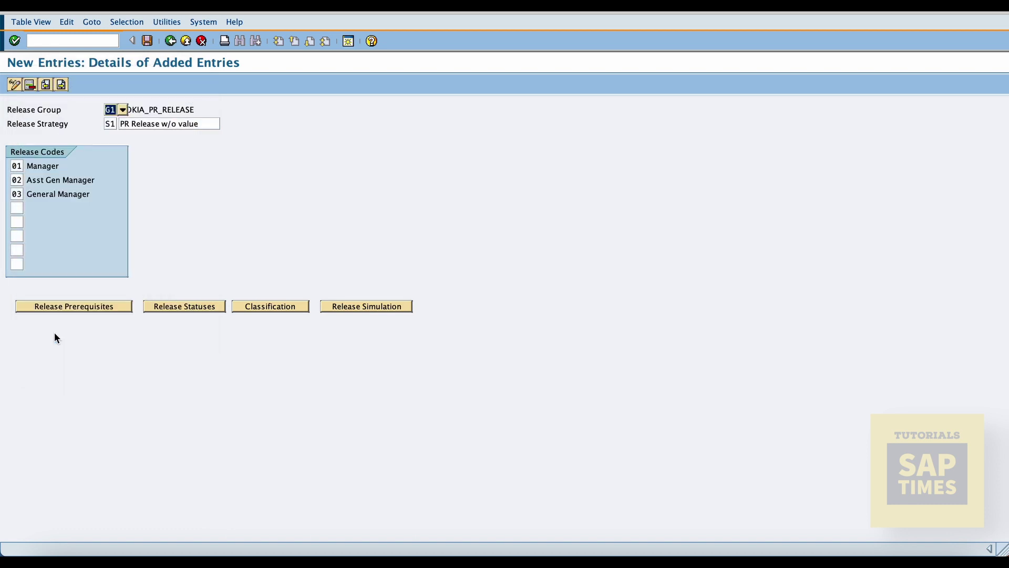
click(170, 308)
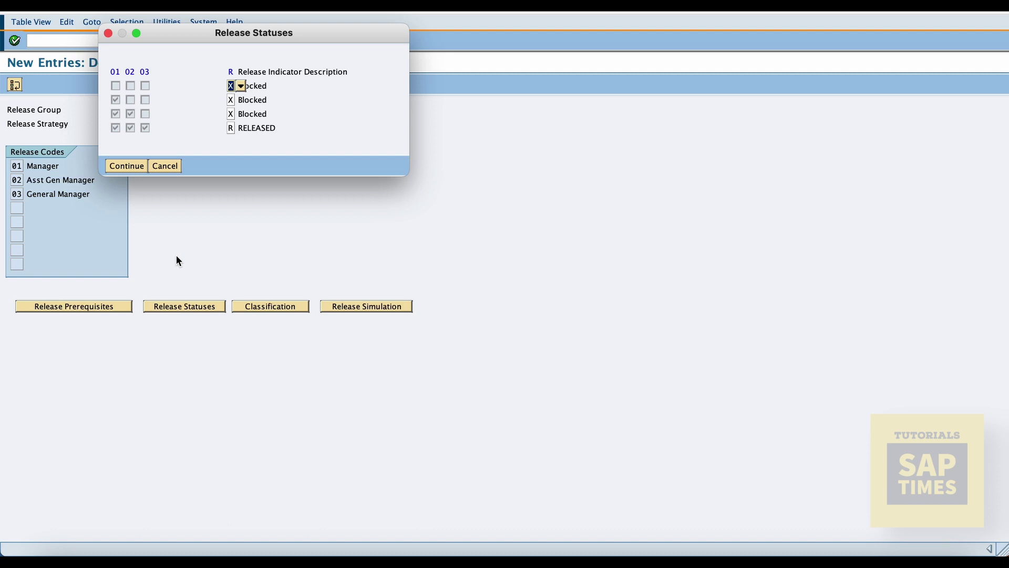
click(134, 169)
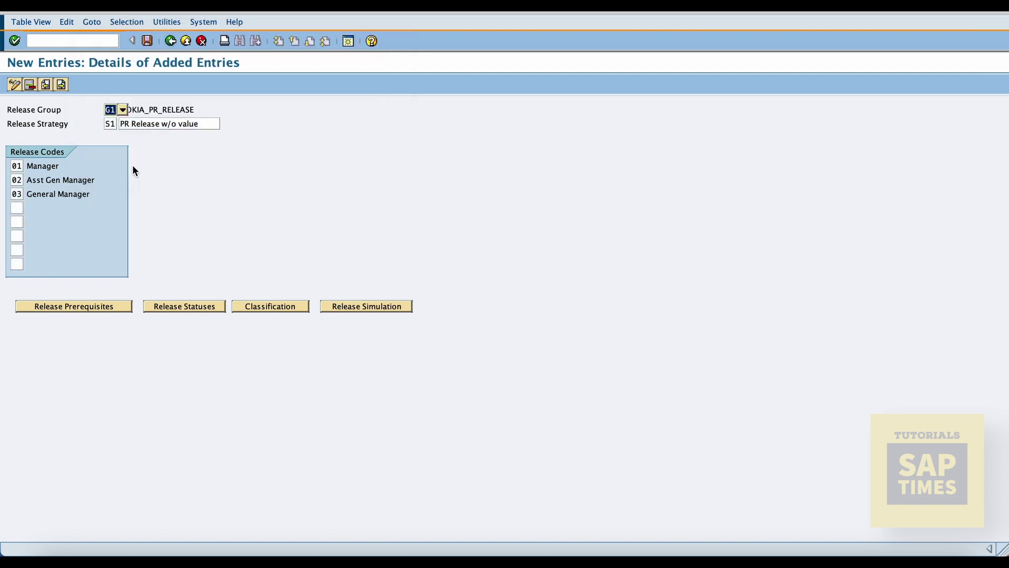
Classify the strategy with plant 6600 and purchasing group 600, and save it to the Nokia customizing request.
click(273, 310)
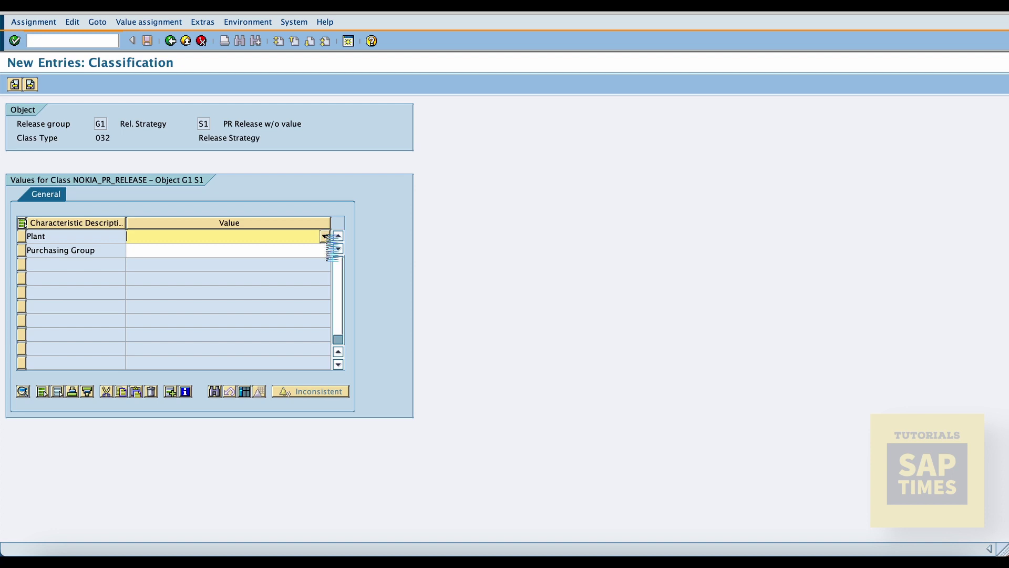
click(326, 236)
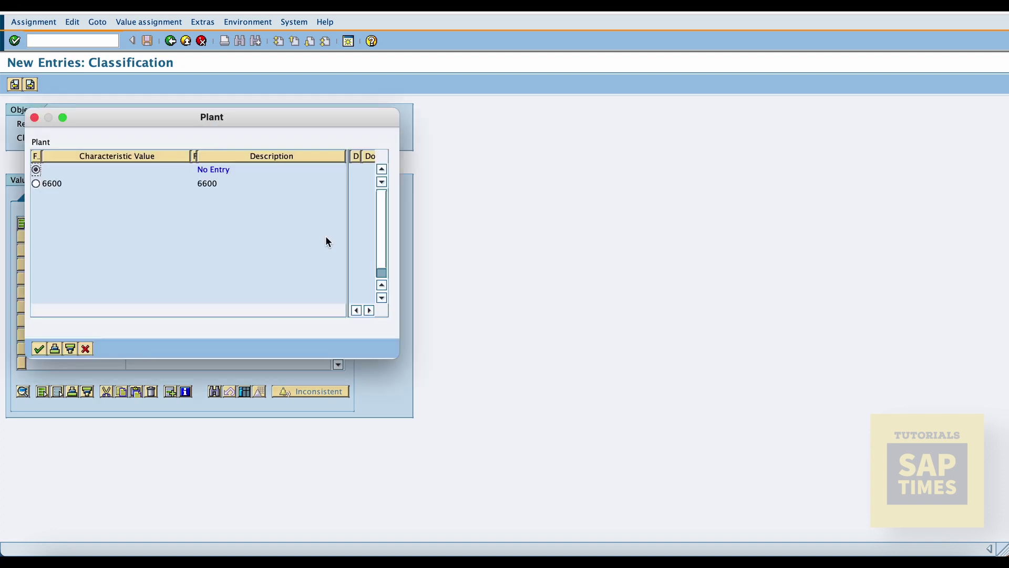
click(36, 183)
click(41, 349)
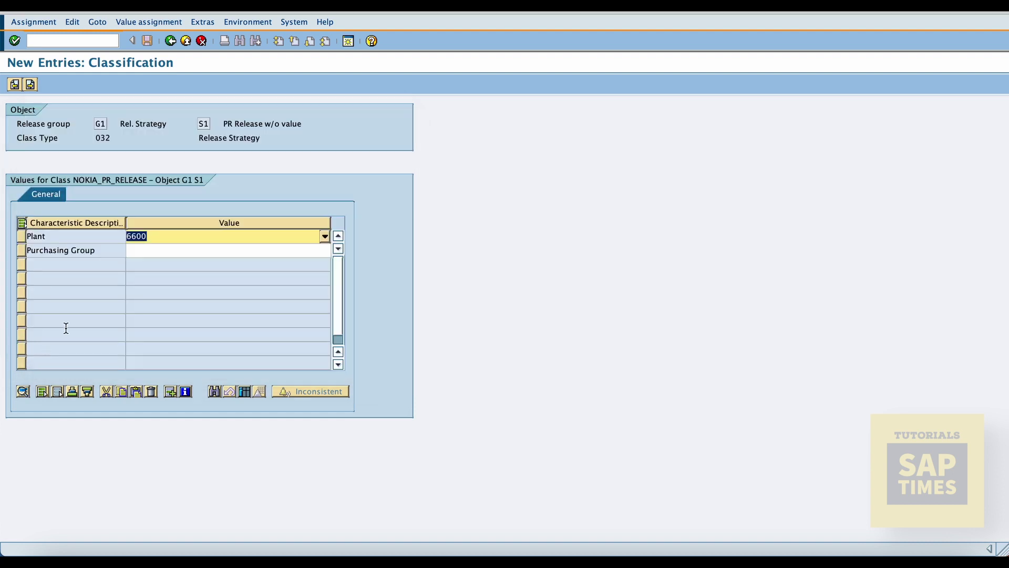
click(167, 251)
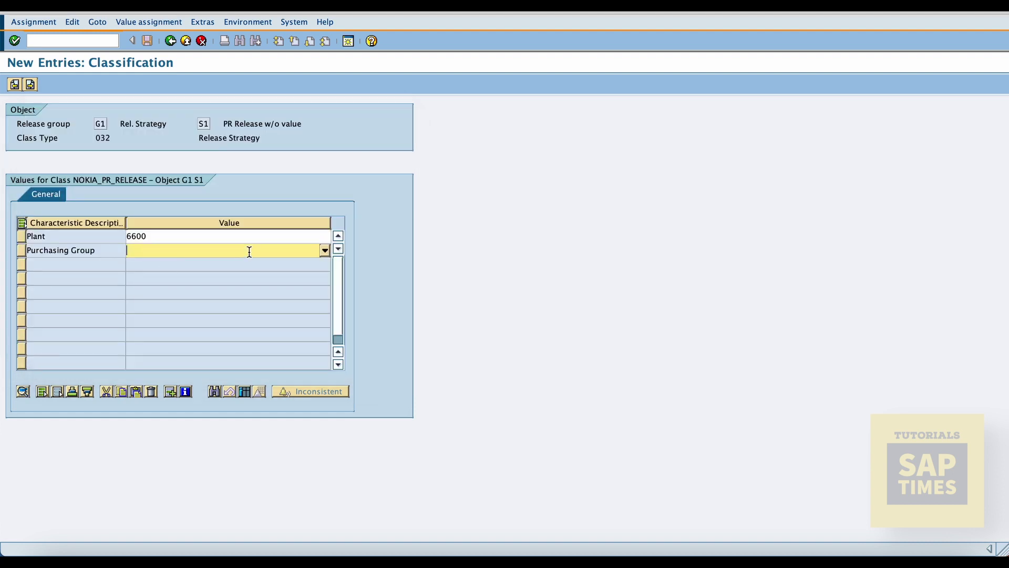
click(324, 251)
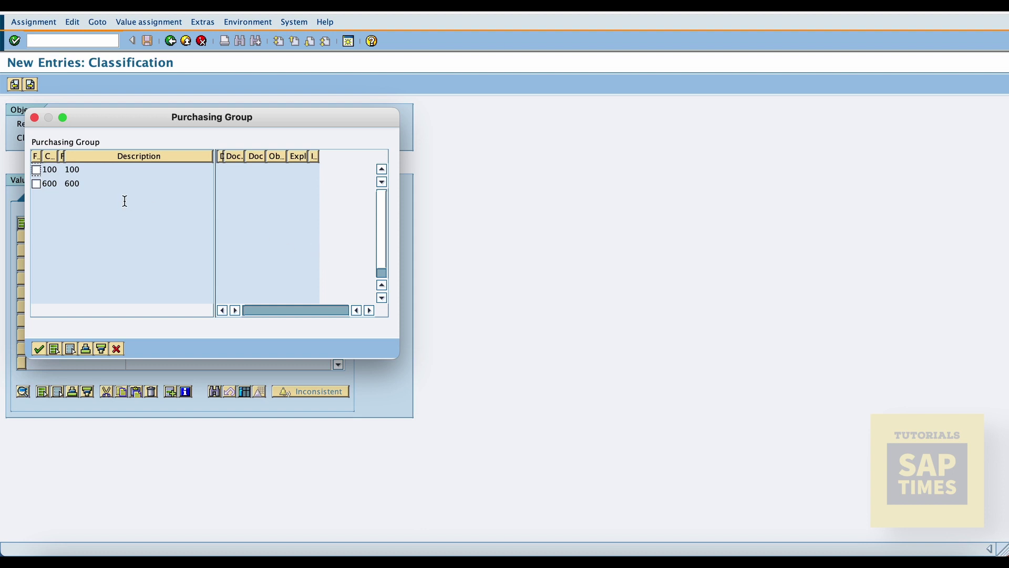
click(36, 184)
click(39, 348)
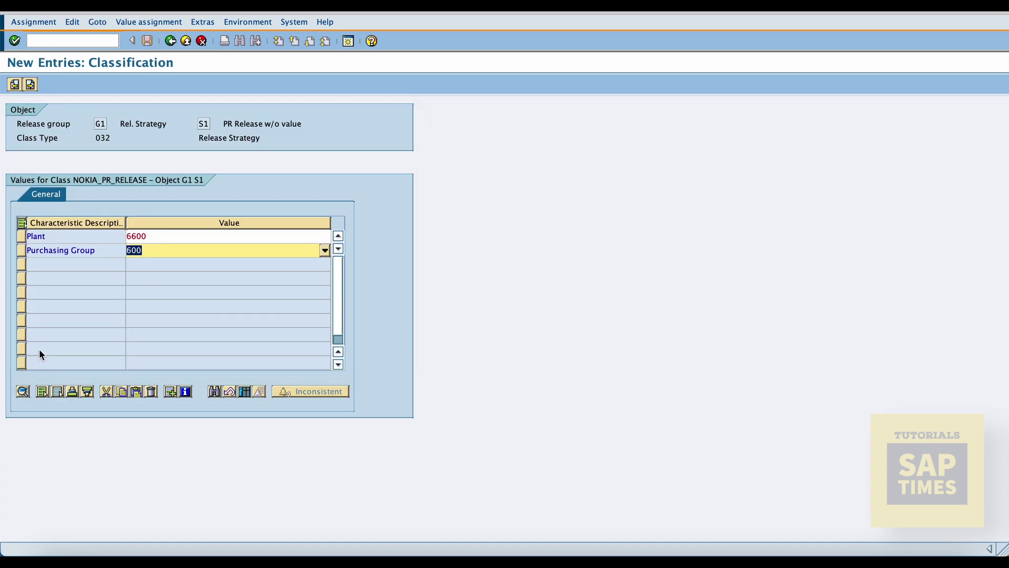
click(169, 44)
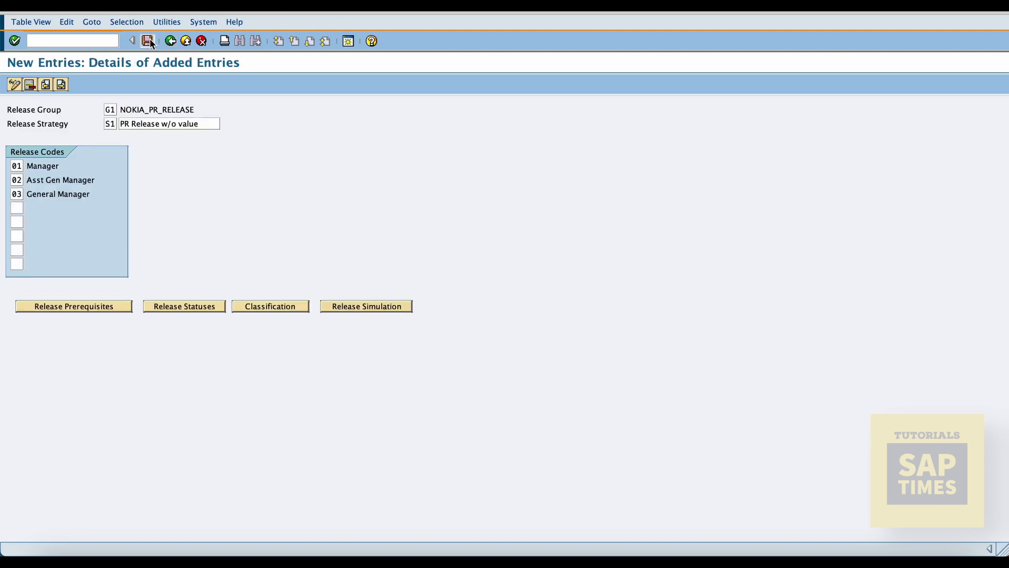
click(149, 41)
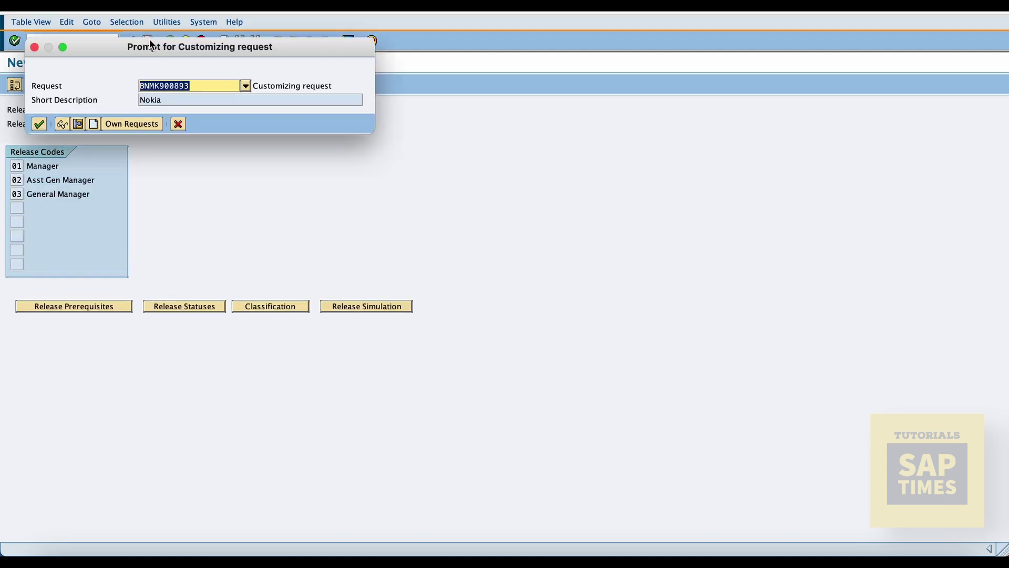
click(40, 125)
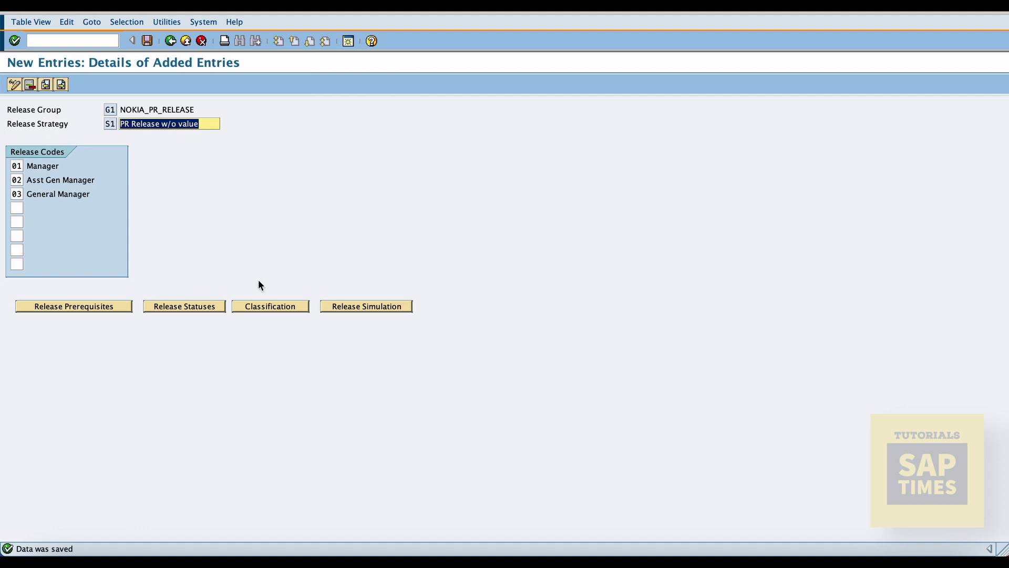
Simulate the release of strategy S1 with codes 01, 02 and 03 in sequence, and close the simulation.
click(353, 306)
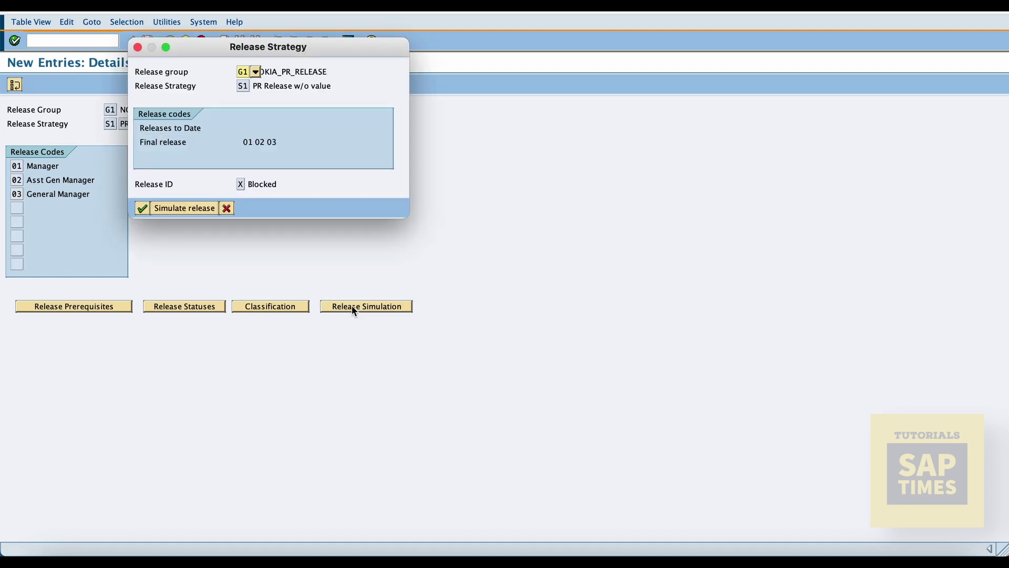
click(198, 207)
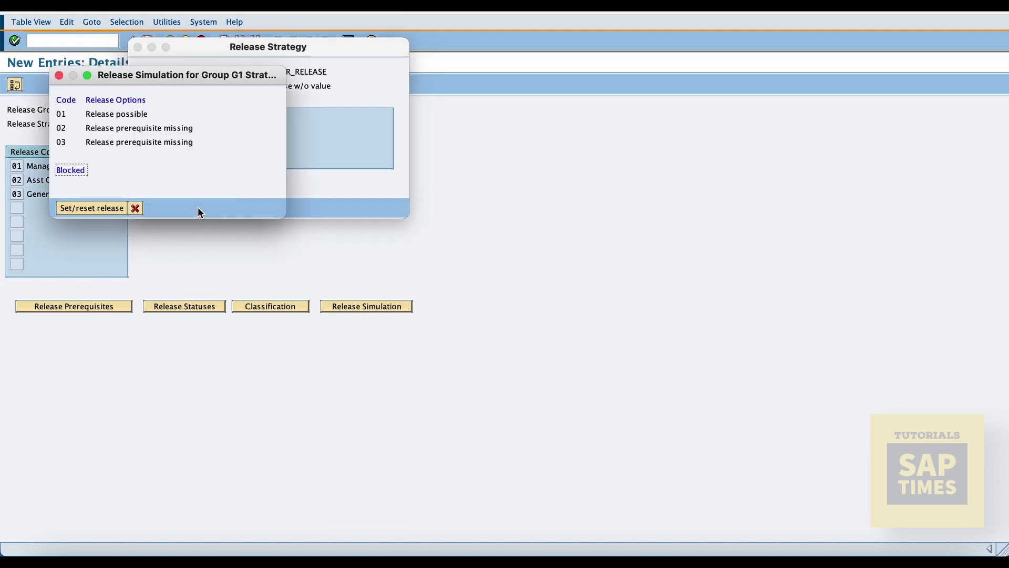
double_click(134, 114)
double_click(131, 128)
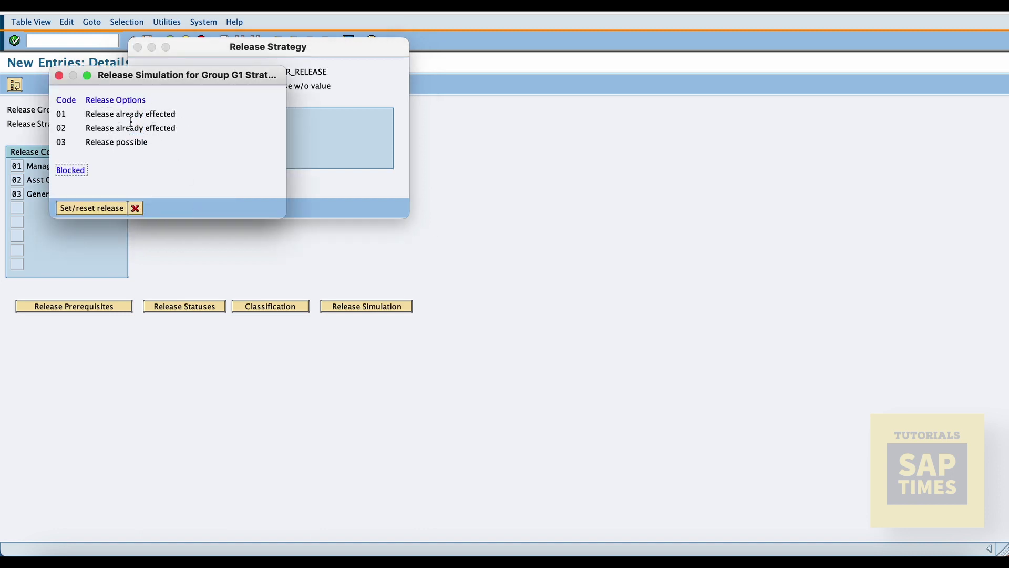
click(131, 142)
double_click(130, 142)
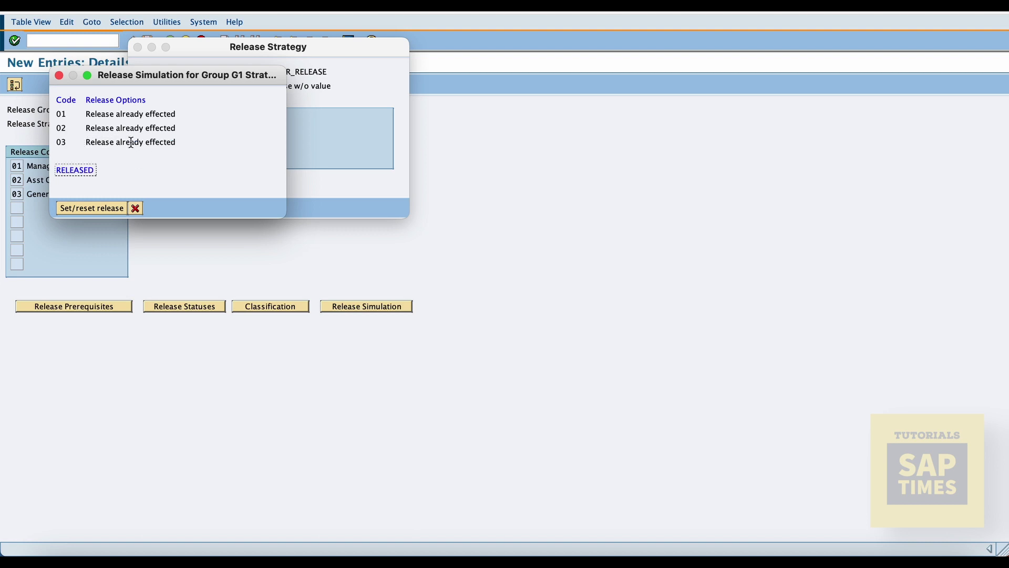
click(135, 208)
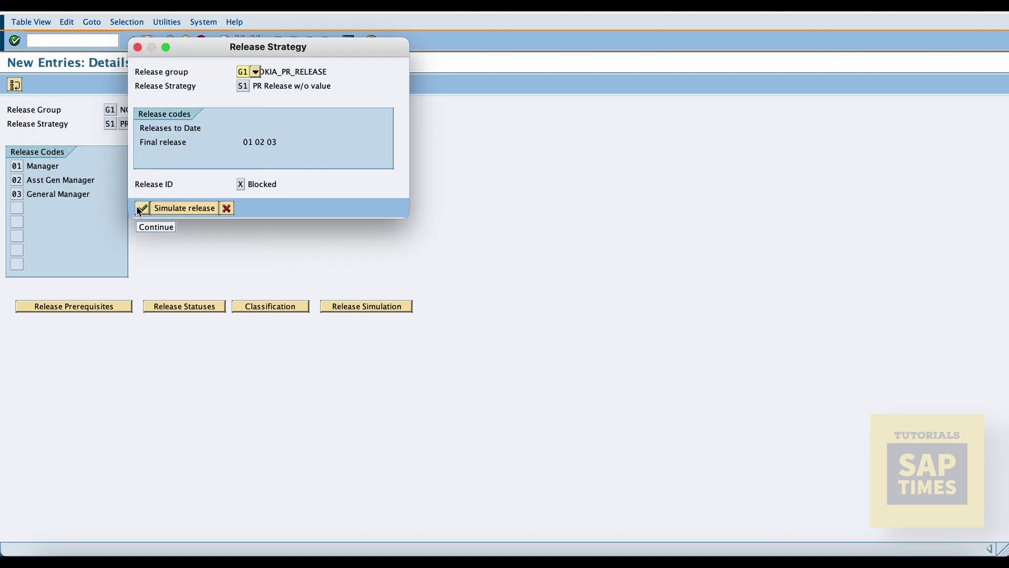
click(225, 209)
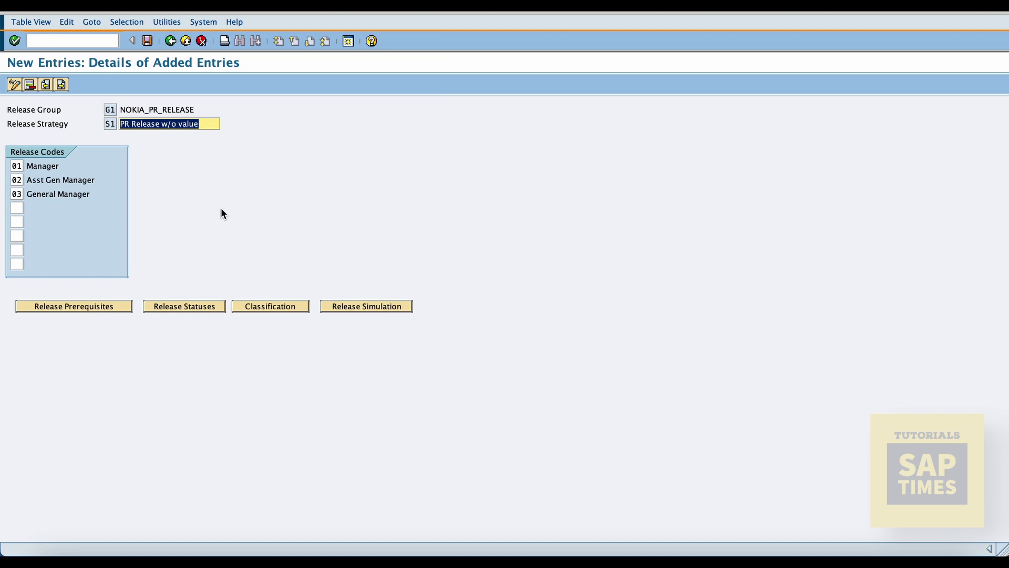
Leave the release strategy setup and open the purchase requisition document types to check the overall release setting of type NB.
click(185, 41)
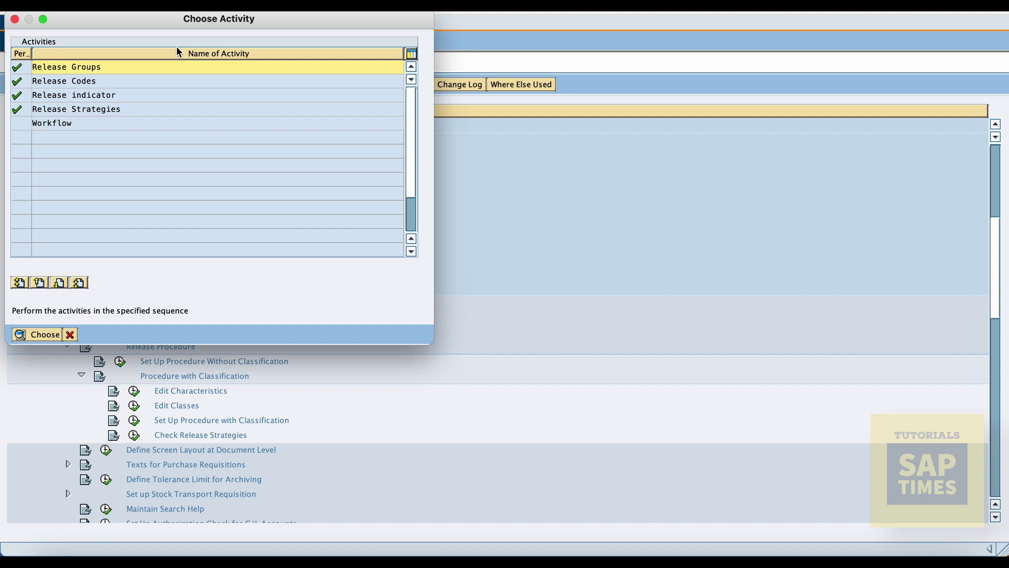
click(68, 337)
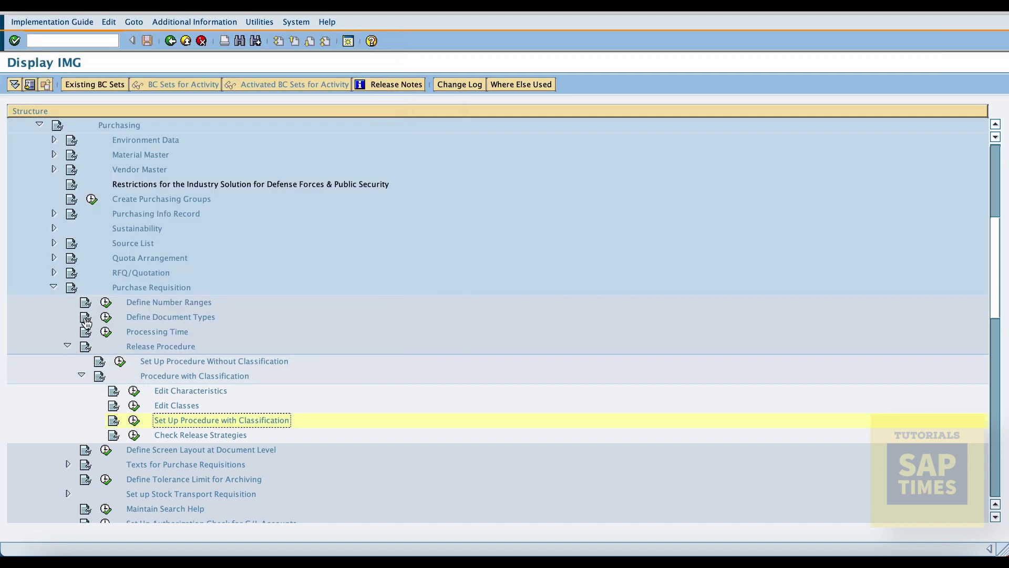
click(107, 317)
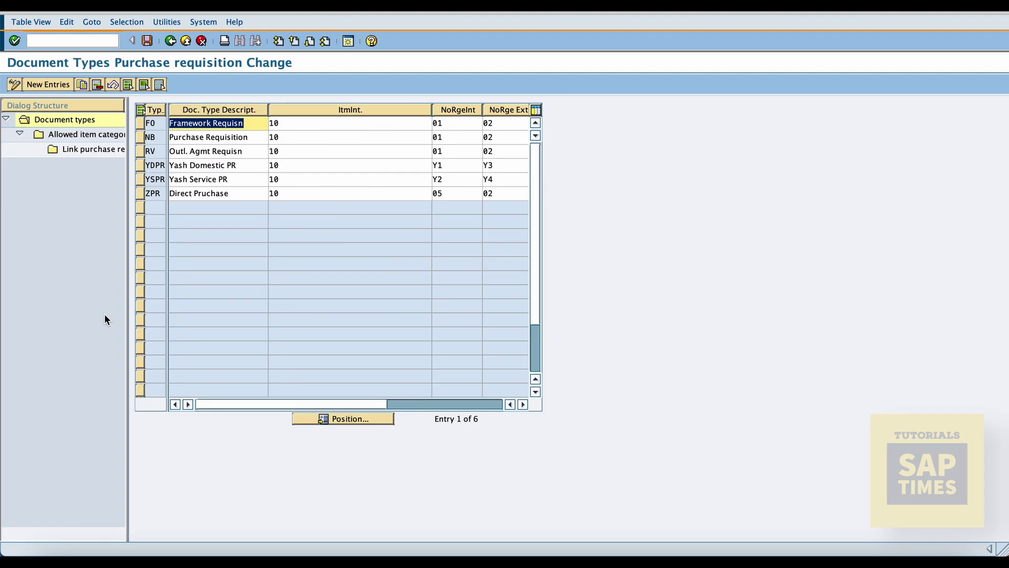
click(141, 138)
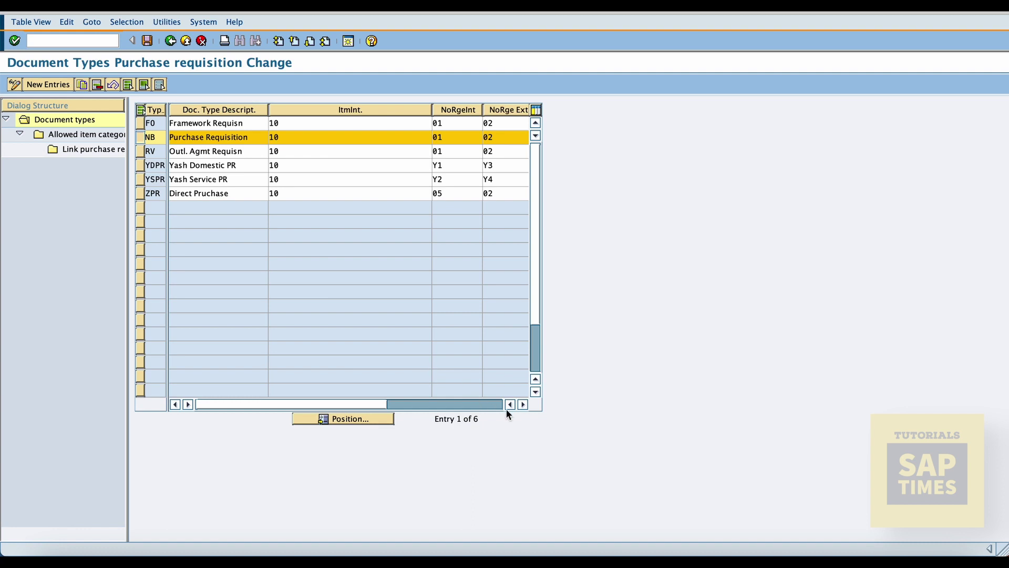
click(522, 405)
click(522, 405)
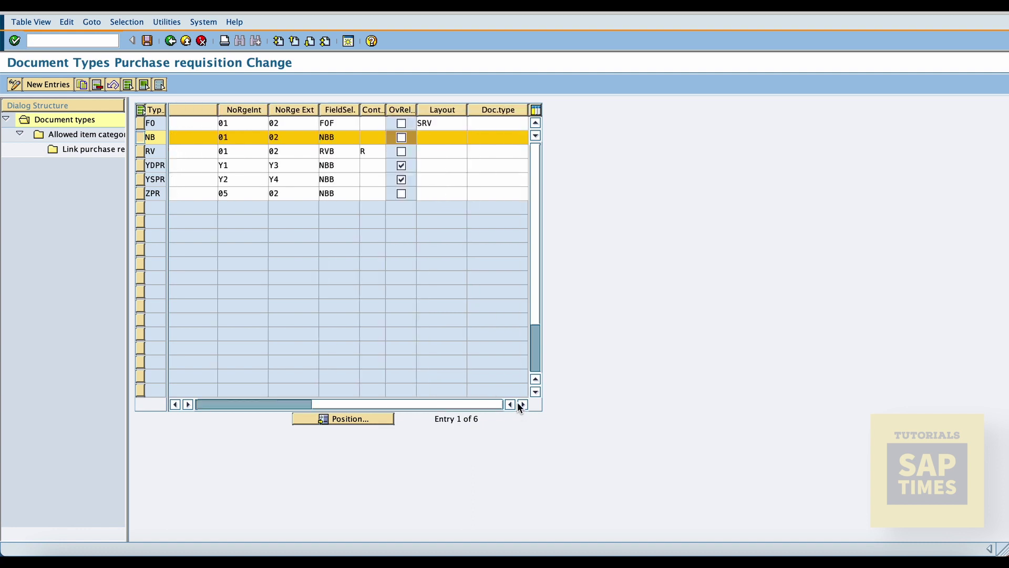
View the field help for document type NB's overall release setting, close it, and return to the SAP Easy Access screen.
right_click(403, 137)
click(419, 150)
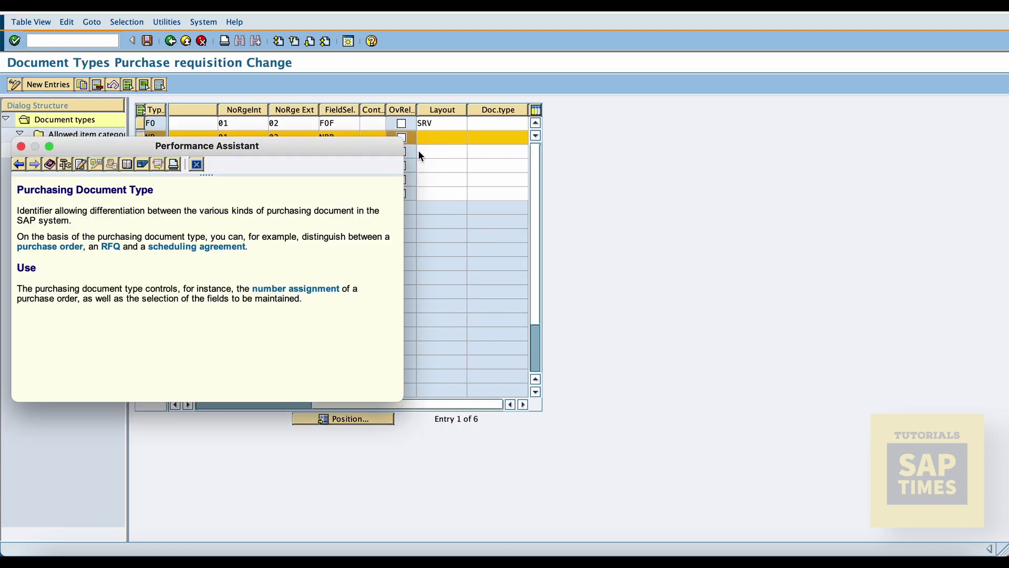
drag(272, 157, 461, 170)
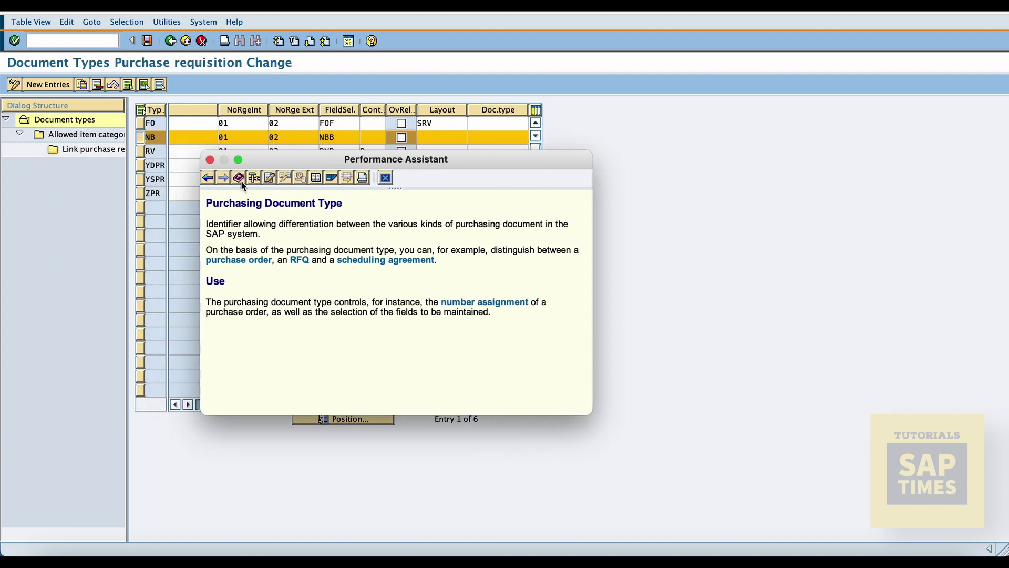
click(210, 160)
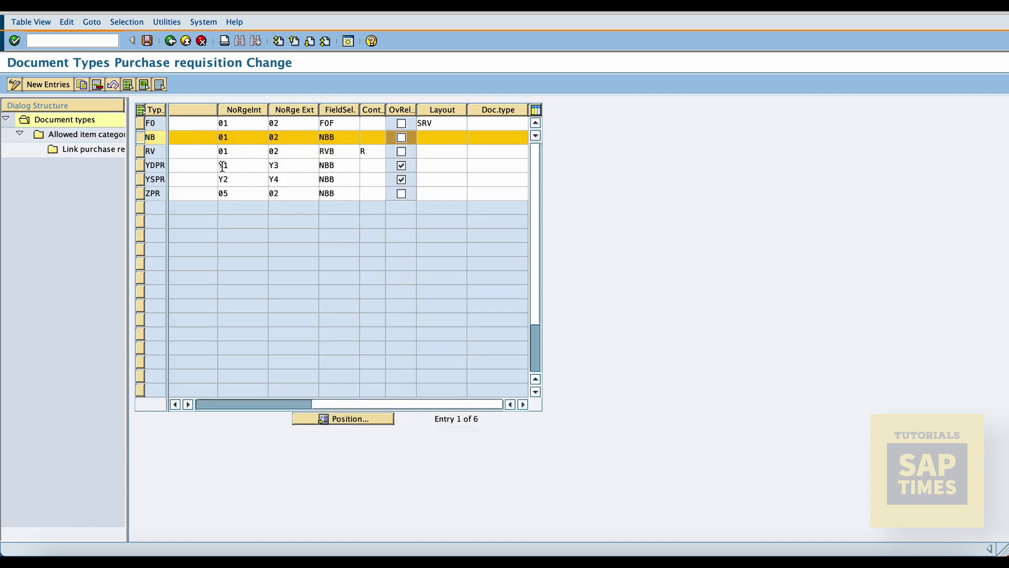
click(173, 43)
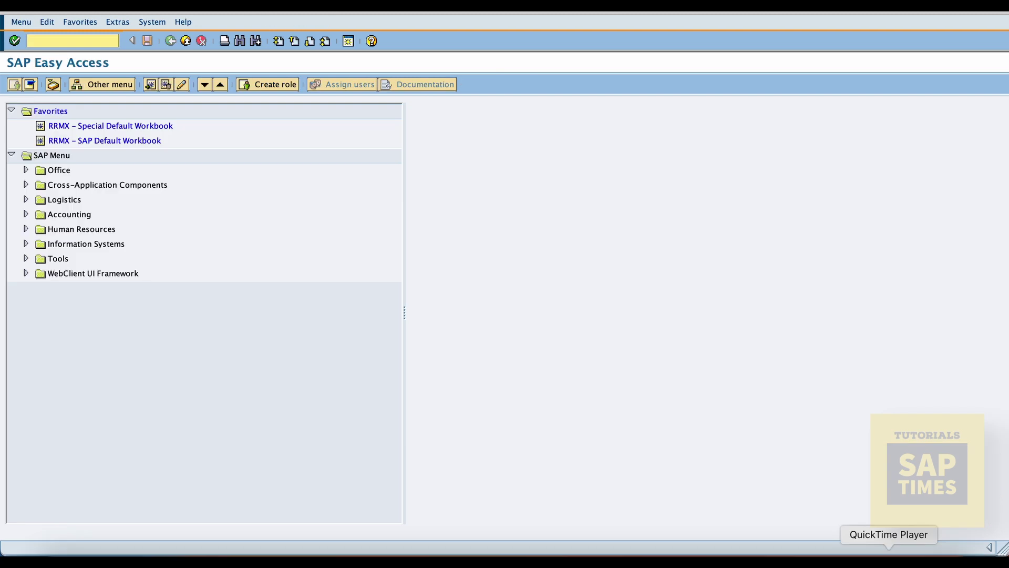
Run CL20N for release group G1 and strategy S1, save the assignment to class NOKIA_PR_RELEASE, and exit the transaction.
text(CL20)
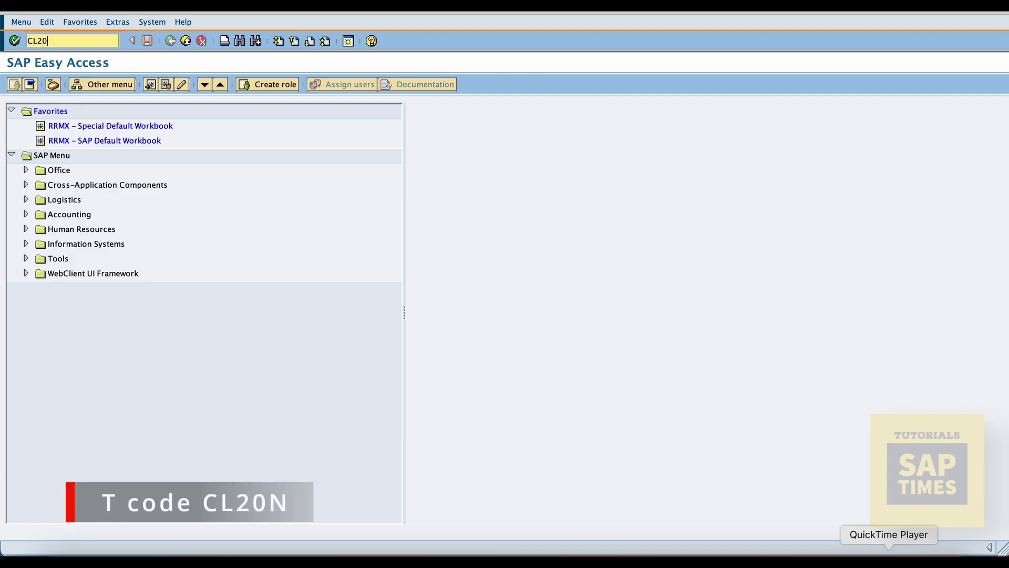
text(N)
key(Return)
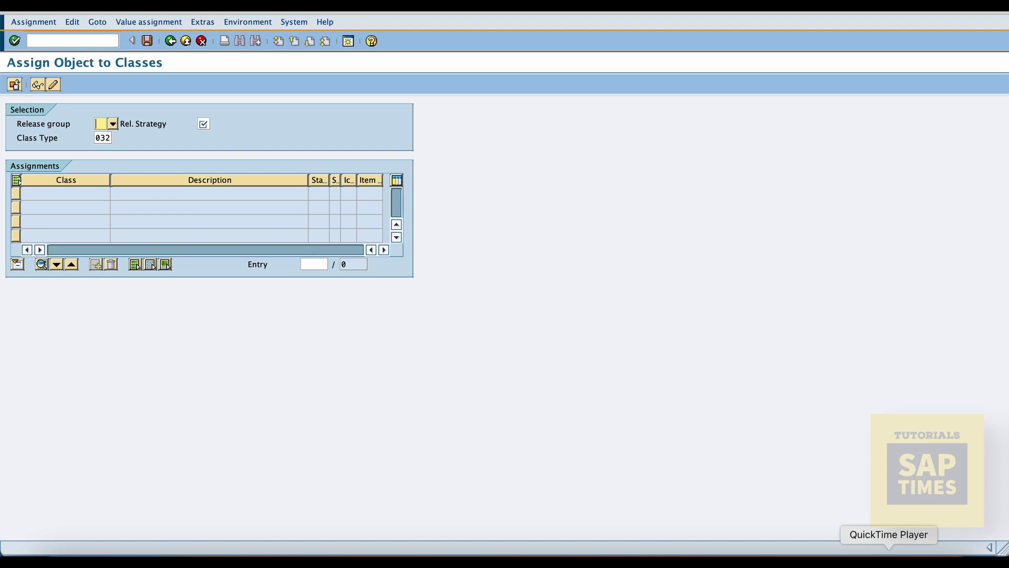
text(G1)
click(204, 123)
text(S1)
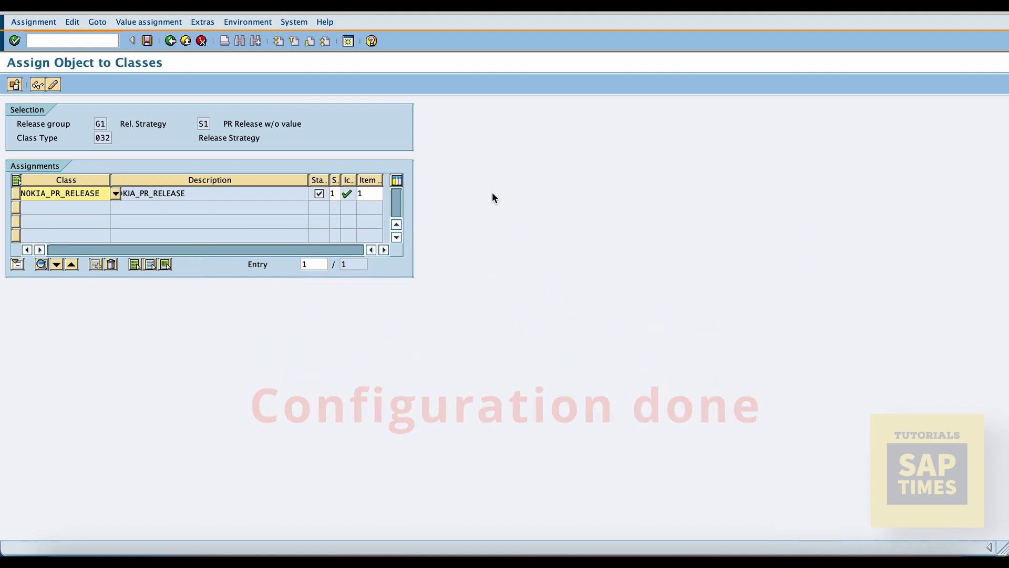
click(149, 41)
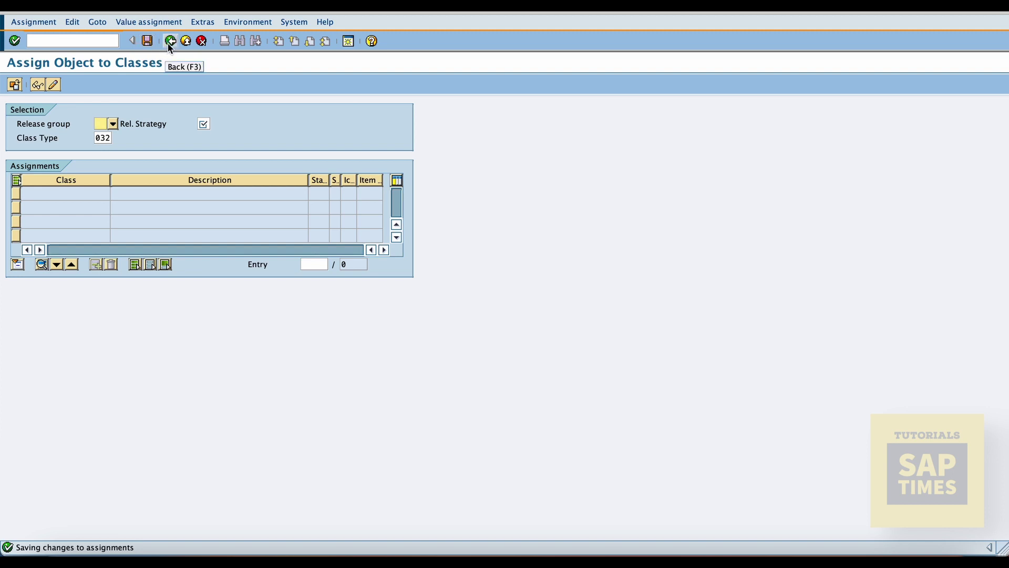
click(170, 42)
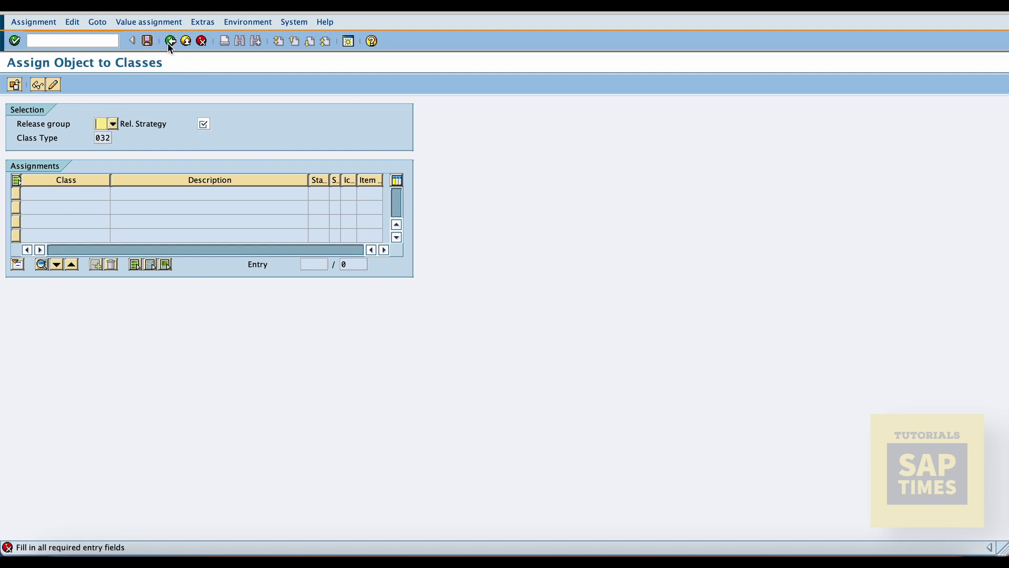
click(202, 41)
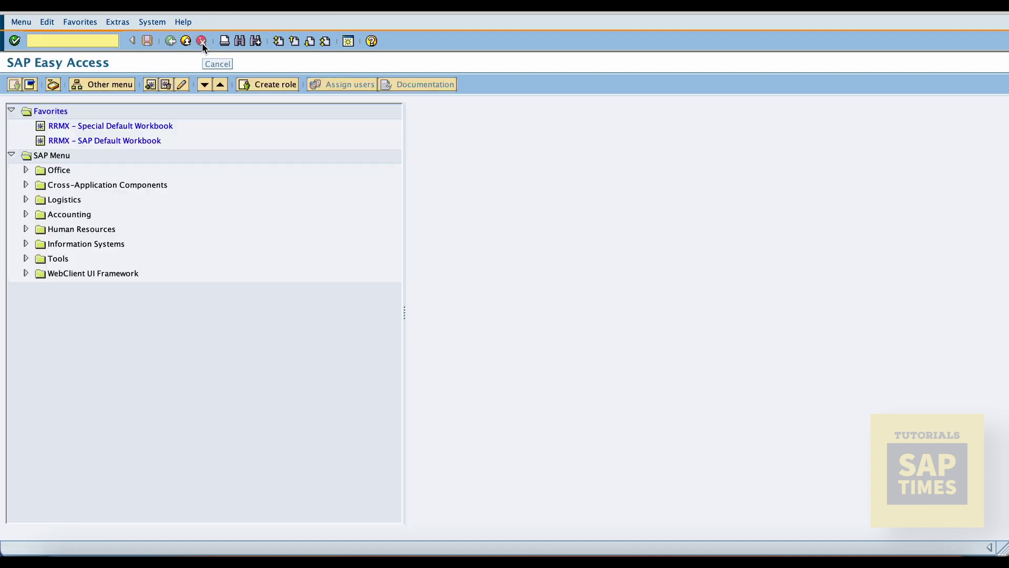
Start a new purchase requisition with ME51N and enter material R01 with quantity 100 as the first item.
text(ME)
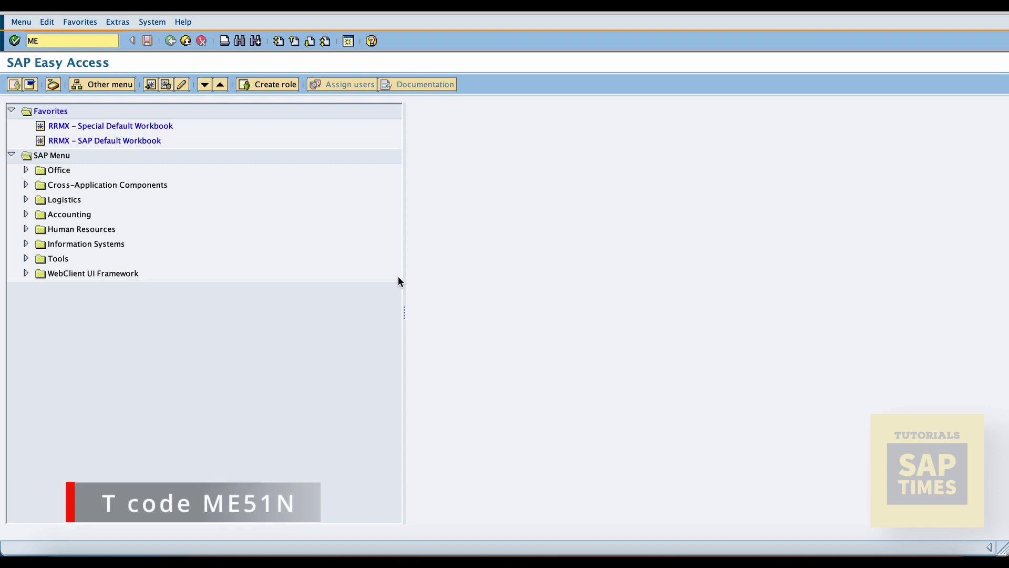
text(51N)
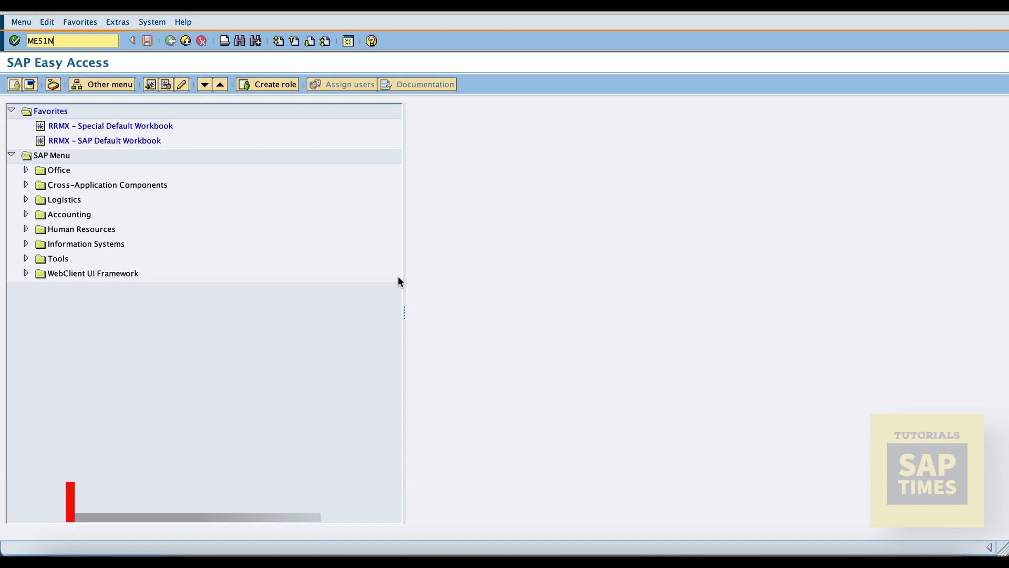
key(Return)
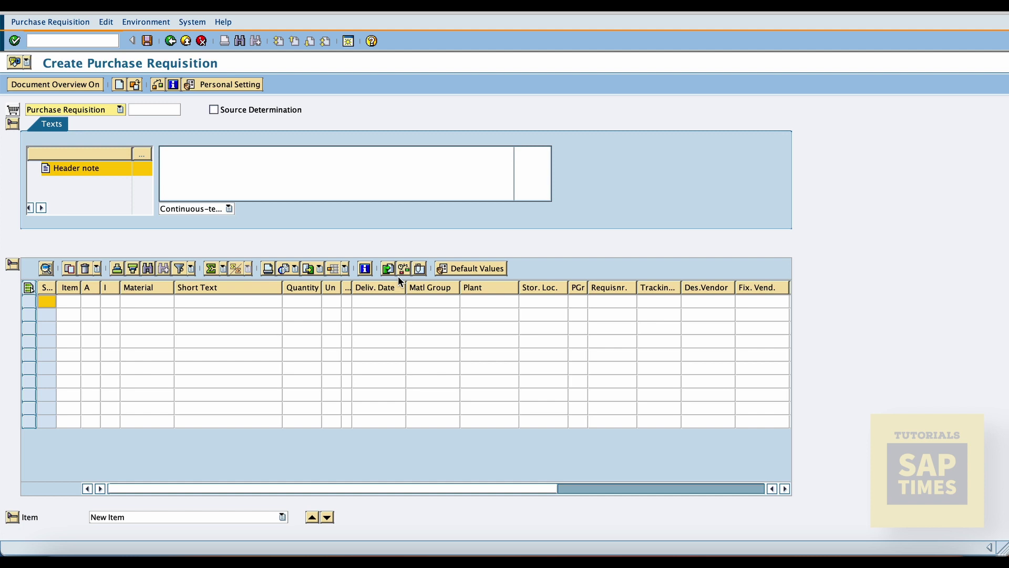
click(156, 299)
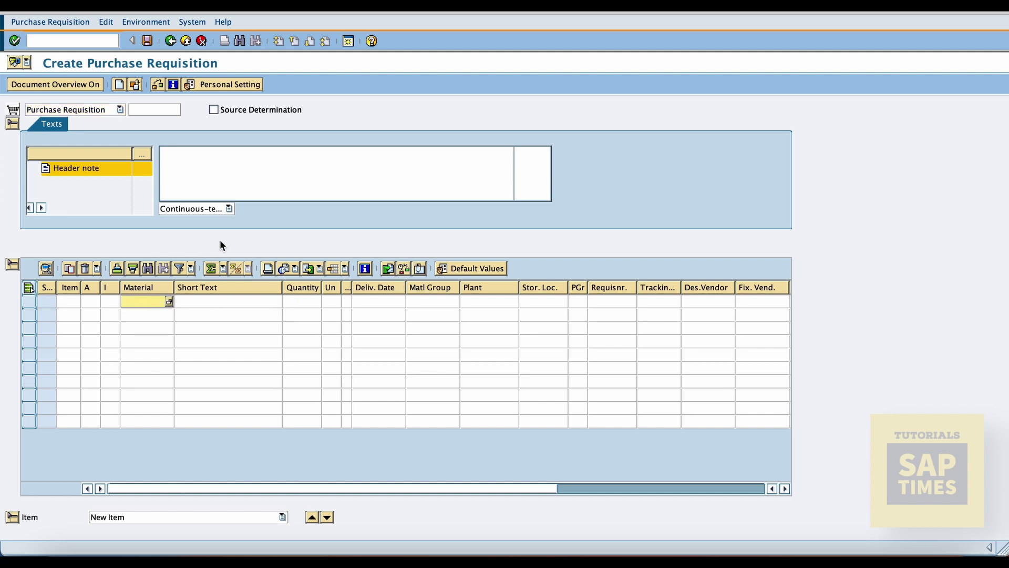
text(R01)
key(Tab)
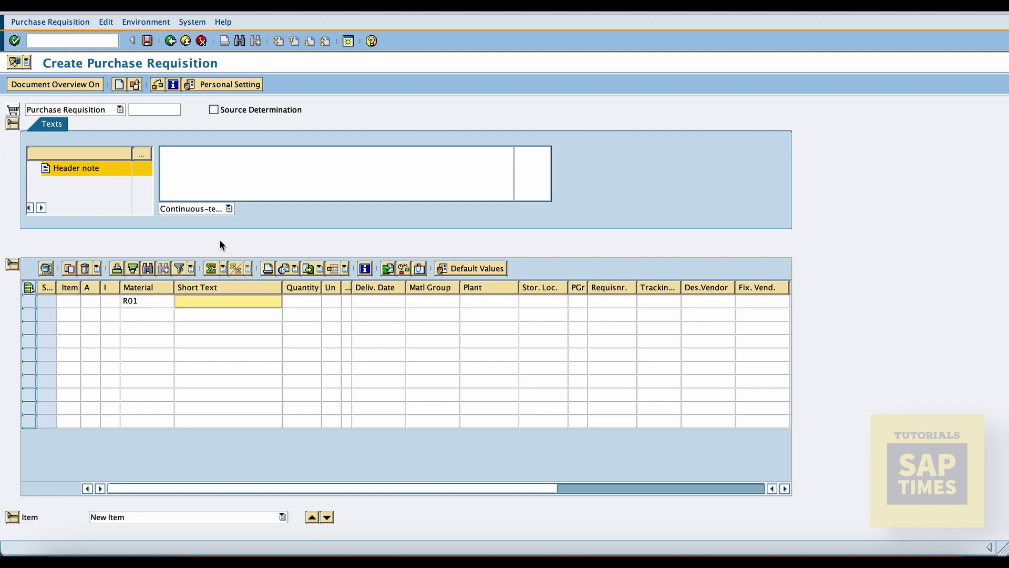
key(Tab)
text(100)
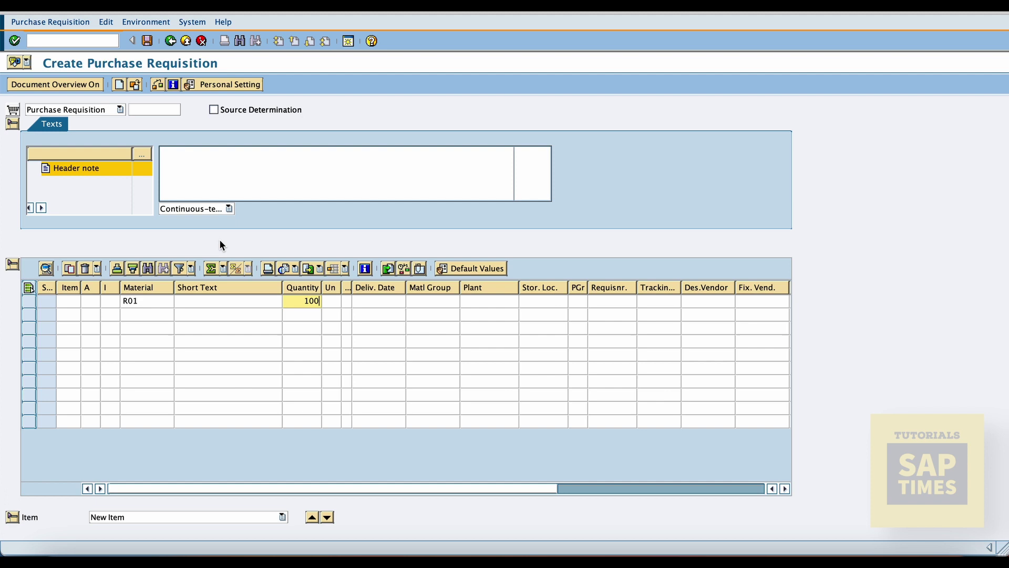
Complete the R01 item with plant 6600, storage location 1000 and purchasing group 600, widening the purchasing group column.
key(Tab)
key(Tab)
key(Tab)
key(Tab)
key(Tab)
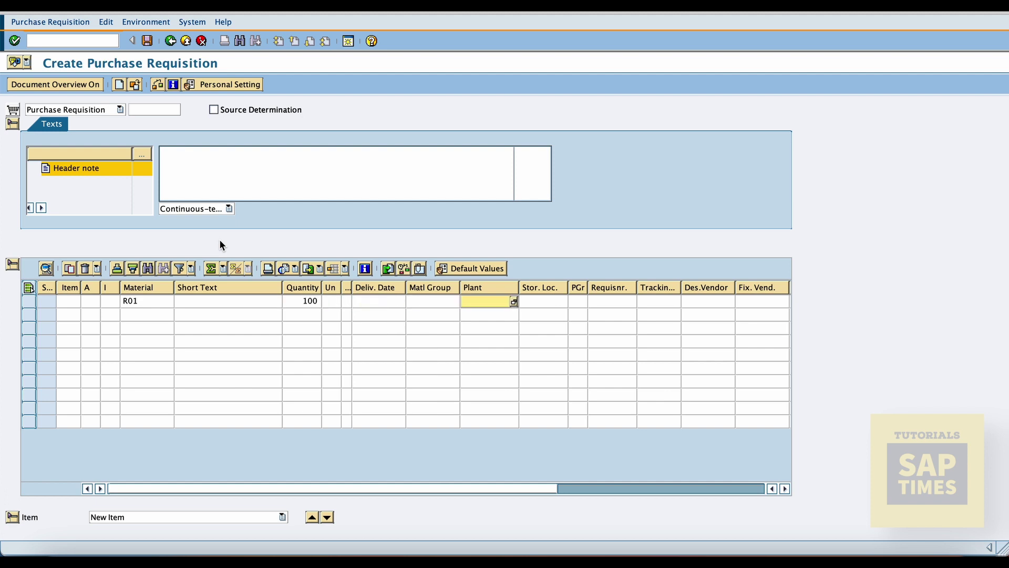
text(6600)
key(Tab)
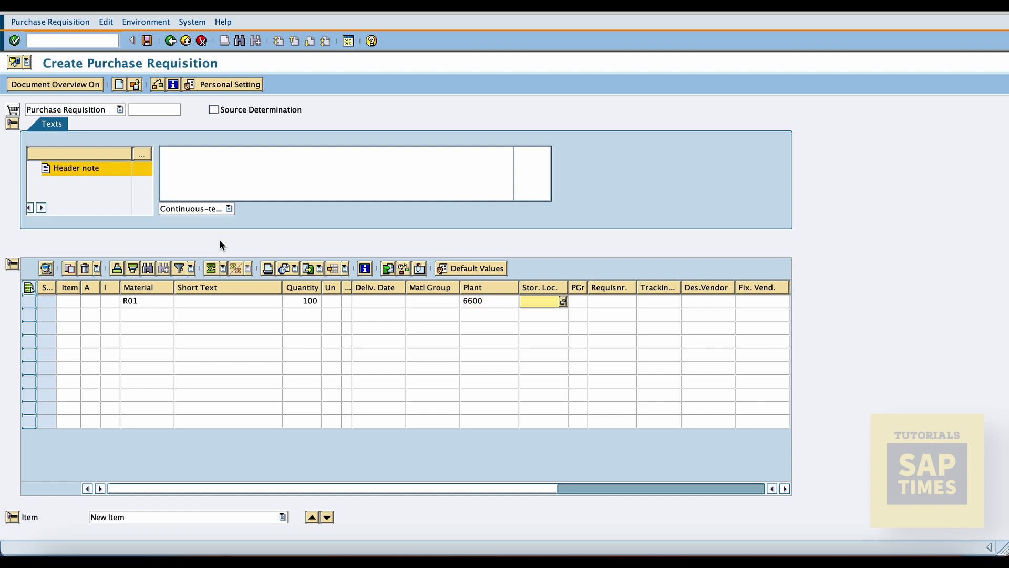
text(1000)
key(Tab)
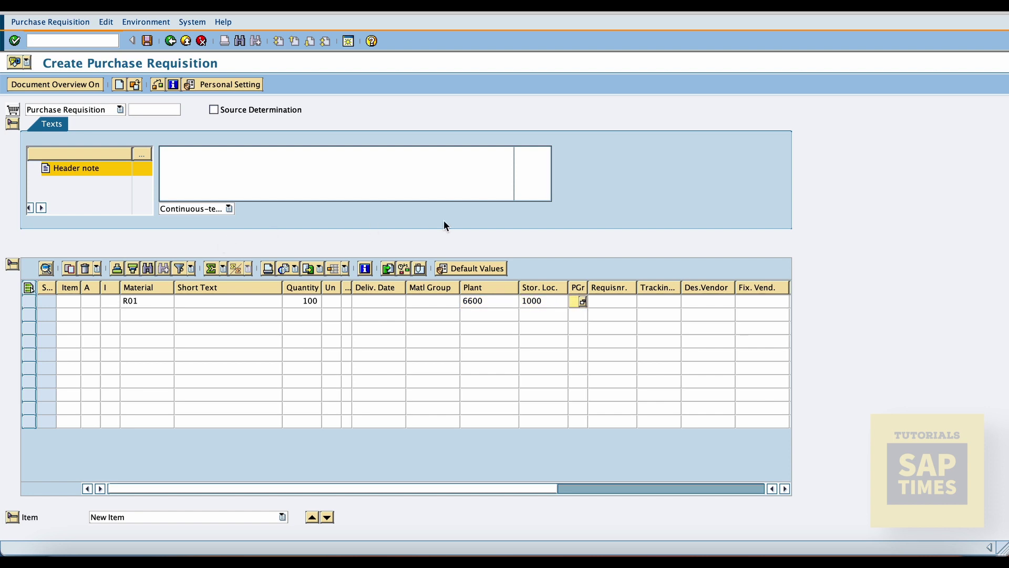
drag(588, 287, 640, 287)
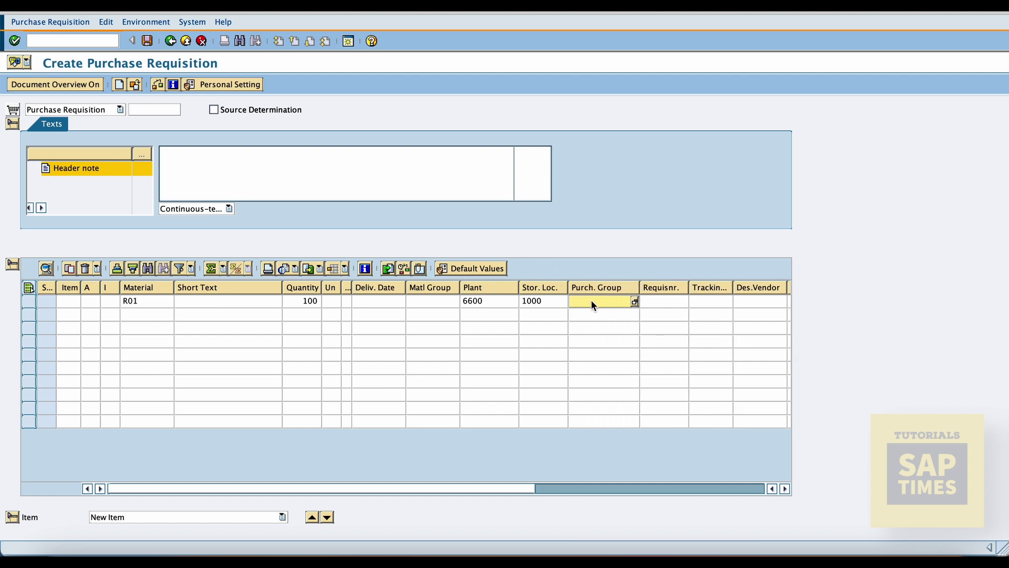
text(600)
key(Return)
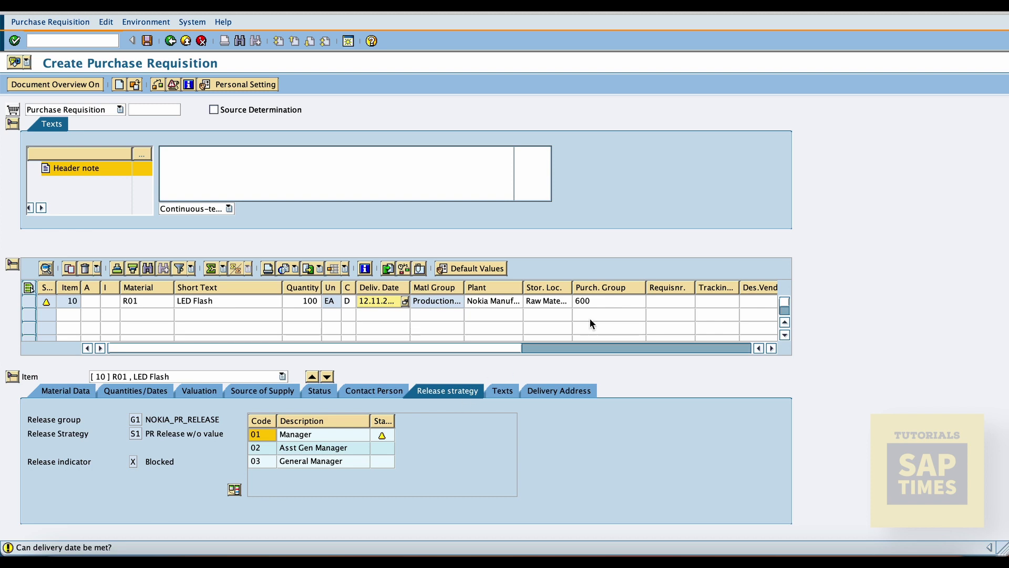
Try changing the purchasing group of the R01 item to 100.
click(599, 301)
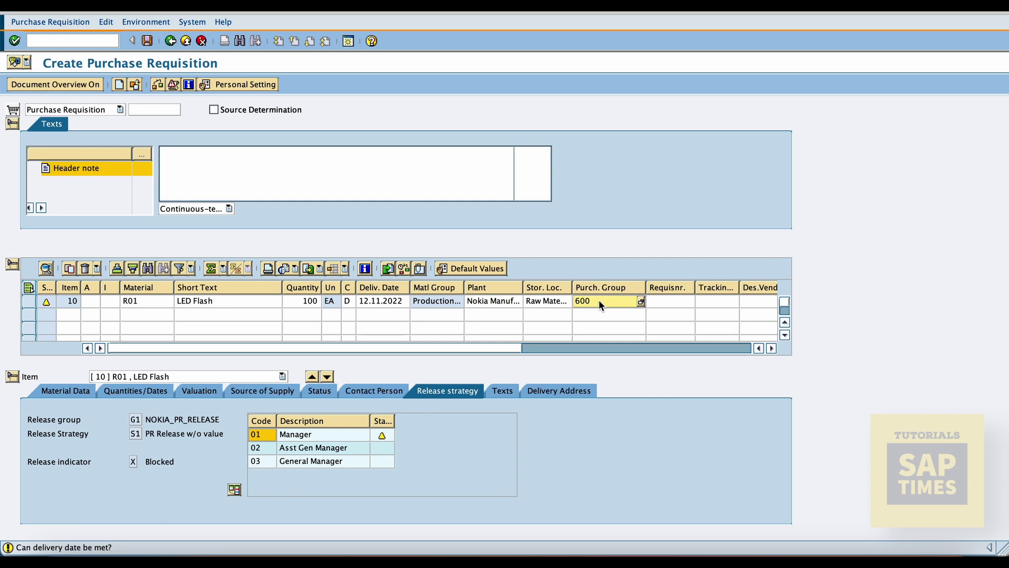
key(BackSpace)
key(BackSpace)
key(BackSpace)
text(100)
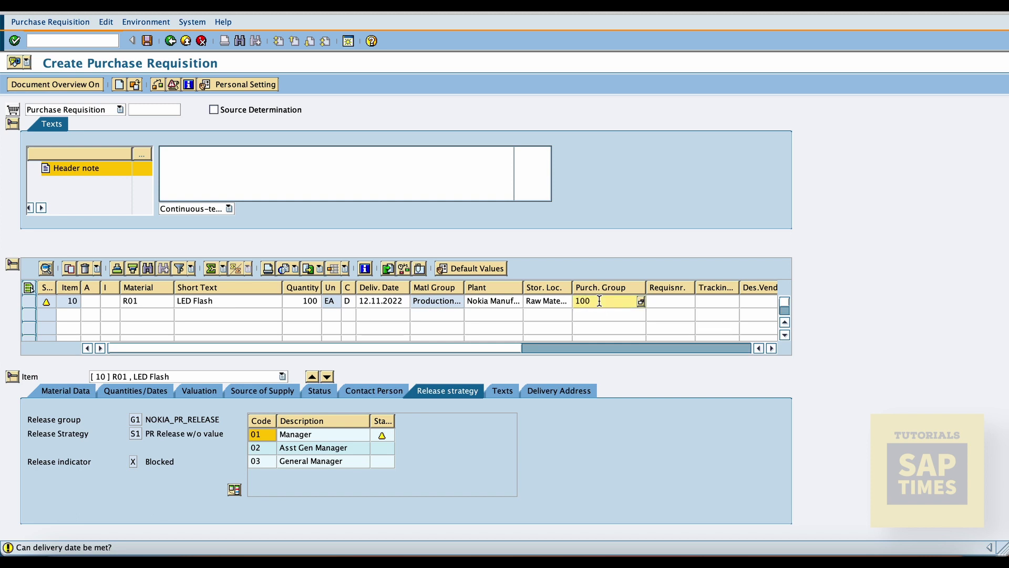
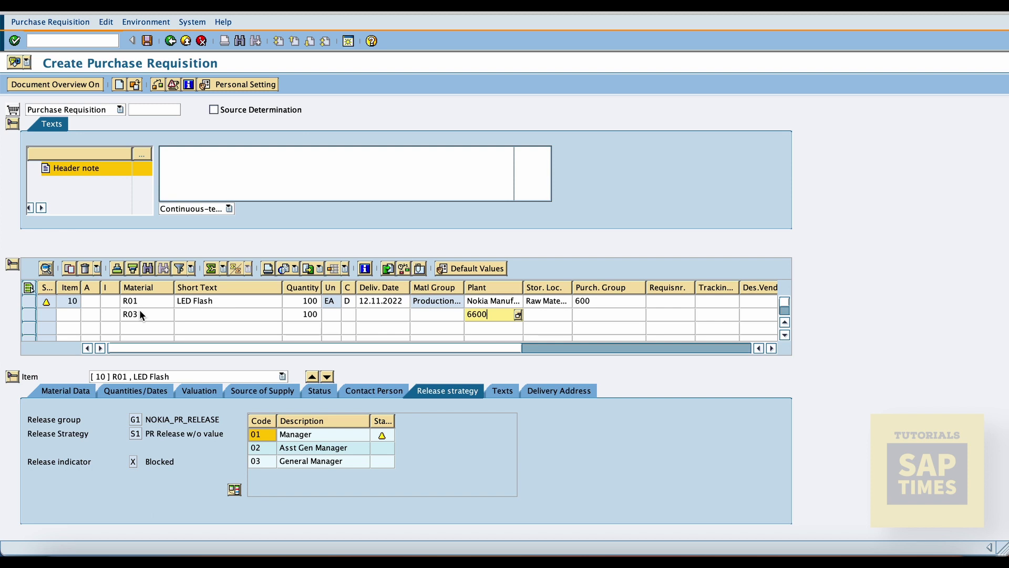
Complete the R03 item with storage location 1000 and purchasing group 600, and save the purchase requisition.
text(1)
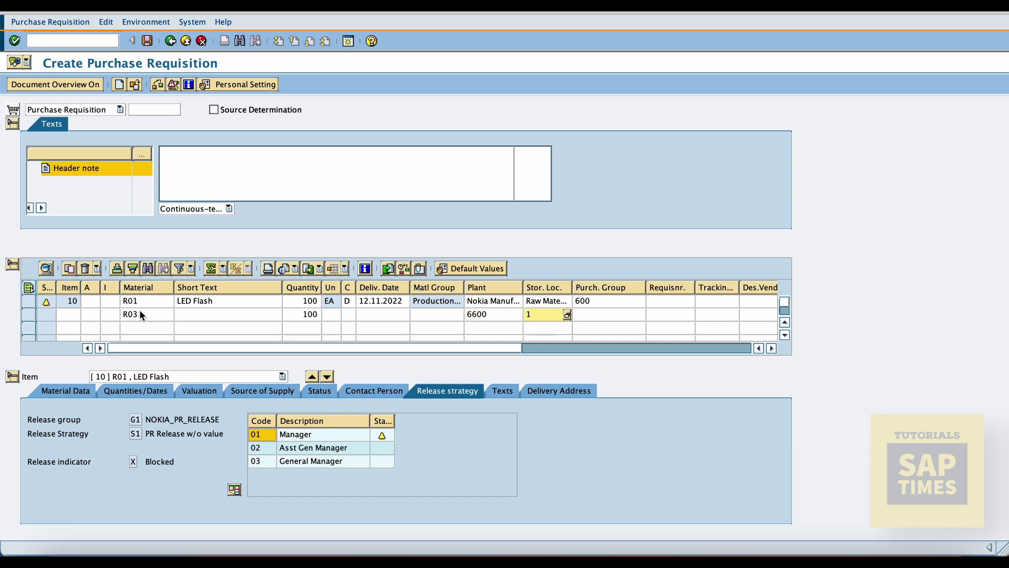
text(000)
key(Tab)
text(600)
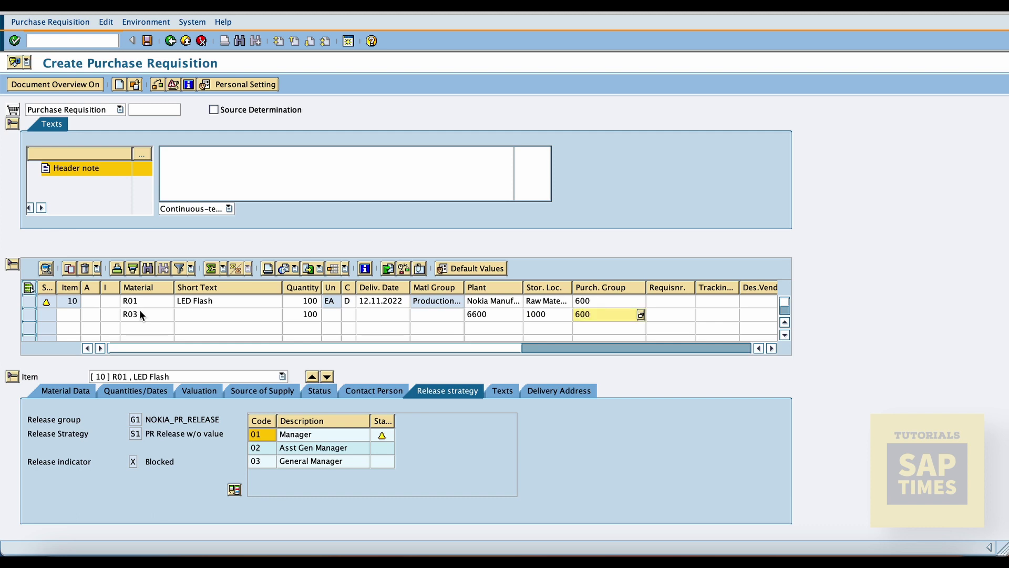
key(Return)
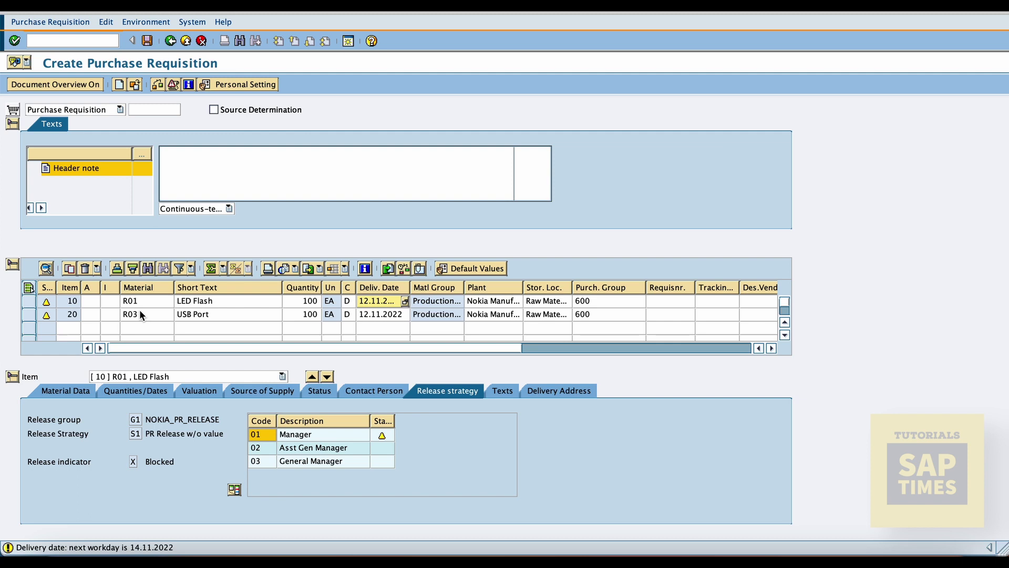
click(147, 41)
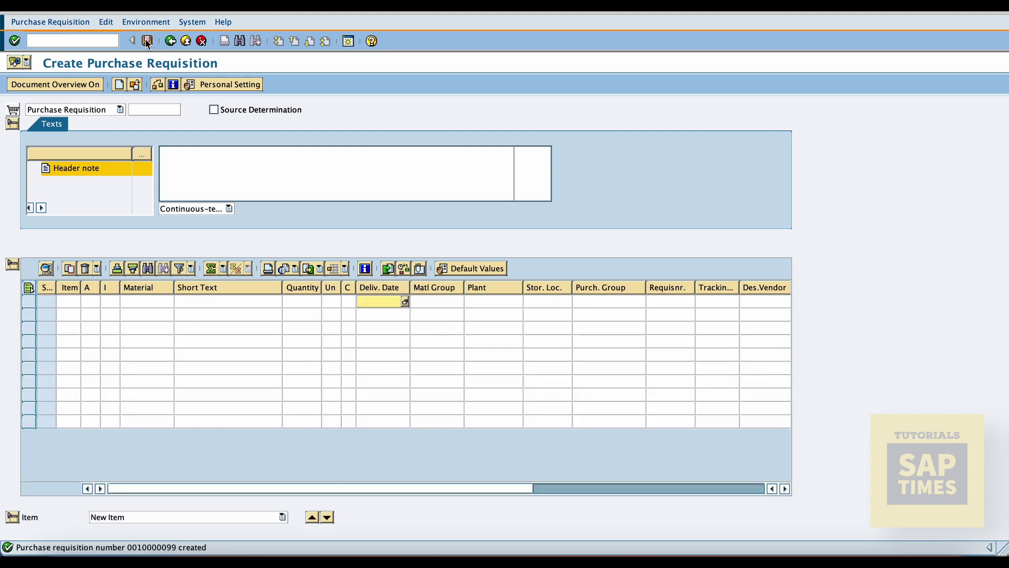
Open the saved requisition for release with ME54N and check the status details of the R01 item.
click(187, 41)
text(ME54N)
key(Return)
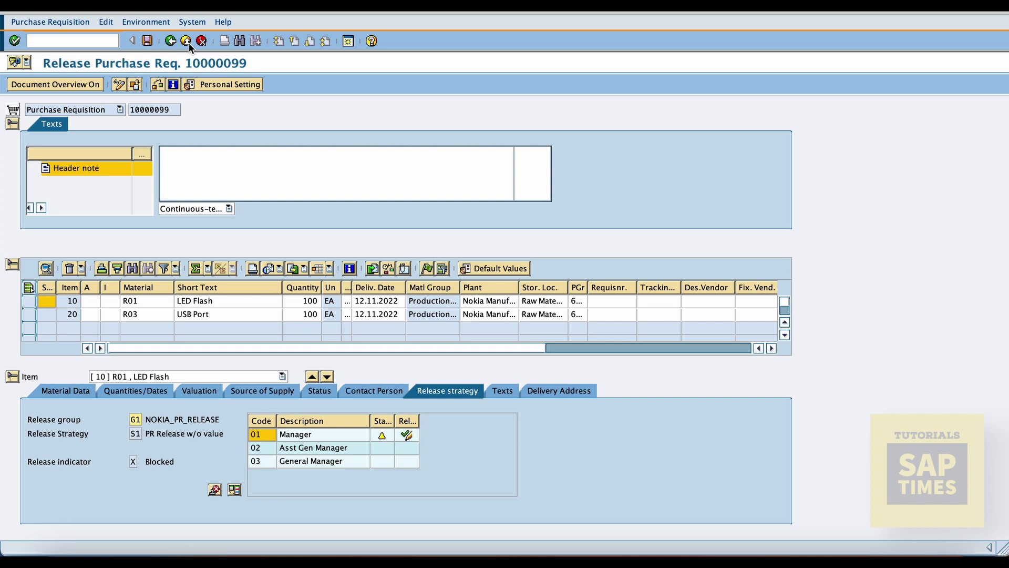
click(320, 390)
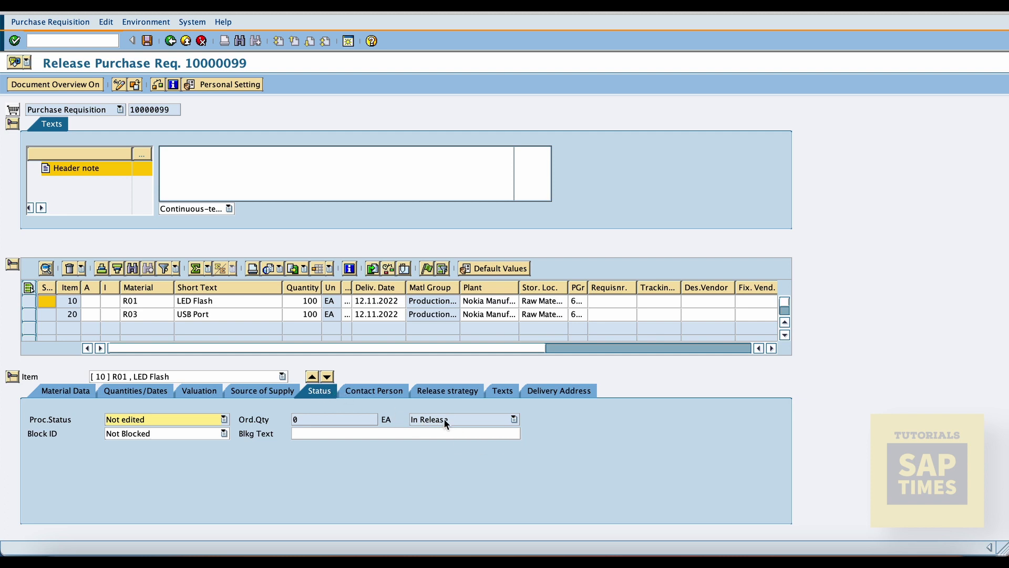
Release the R01 item with release codes 01, 02 and 03, and check its status.
click(459, 393)
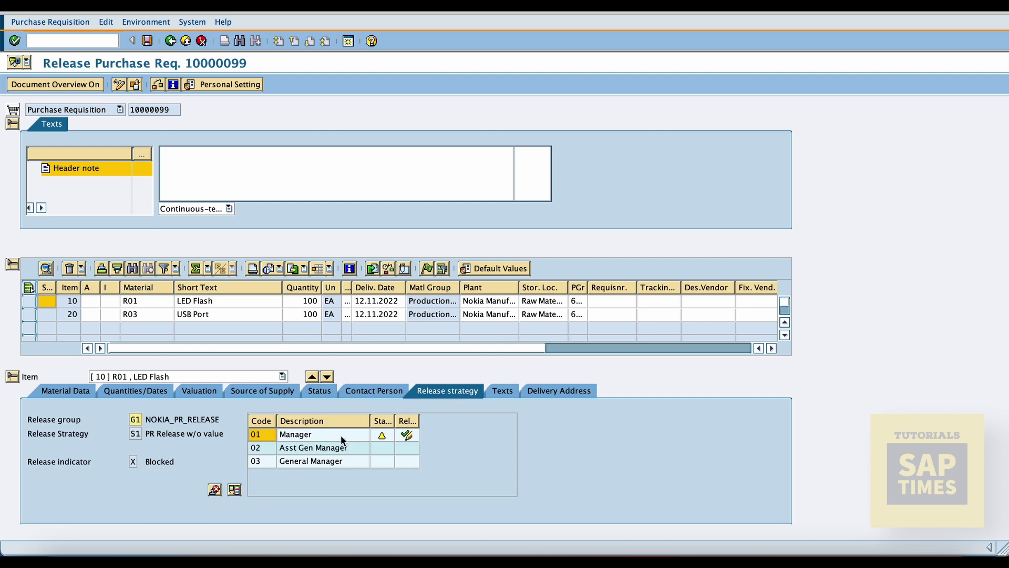
click(406, 434)
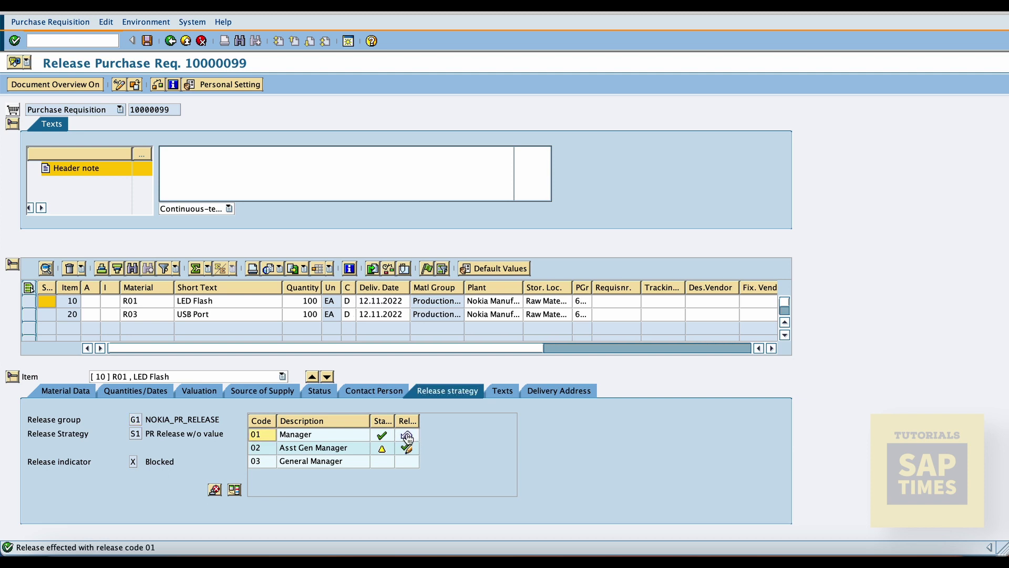
click(408, 447)
click(408, 461)
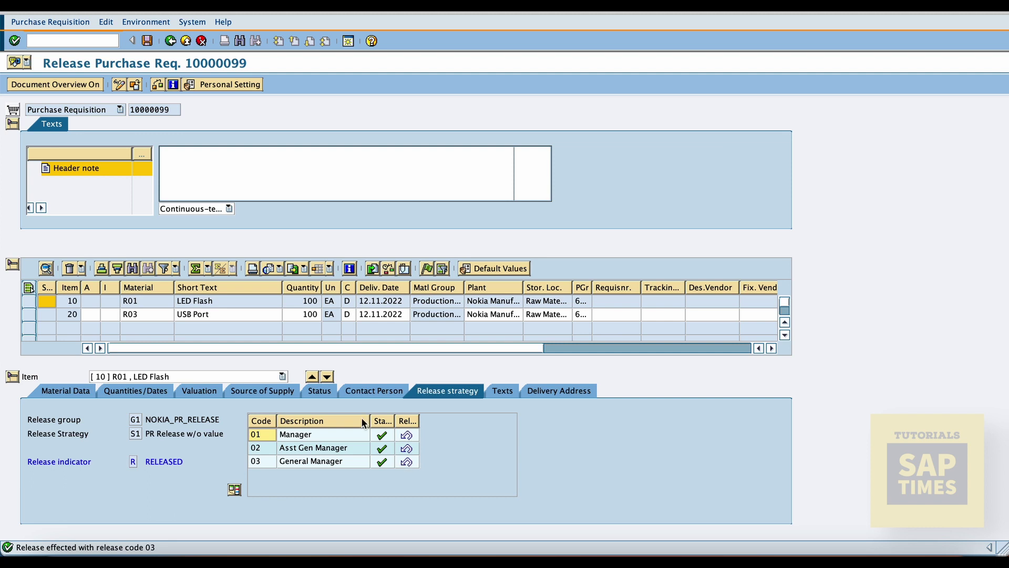
click(327, 391)
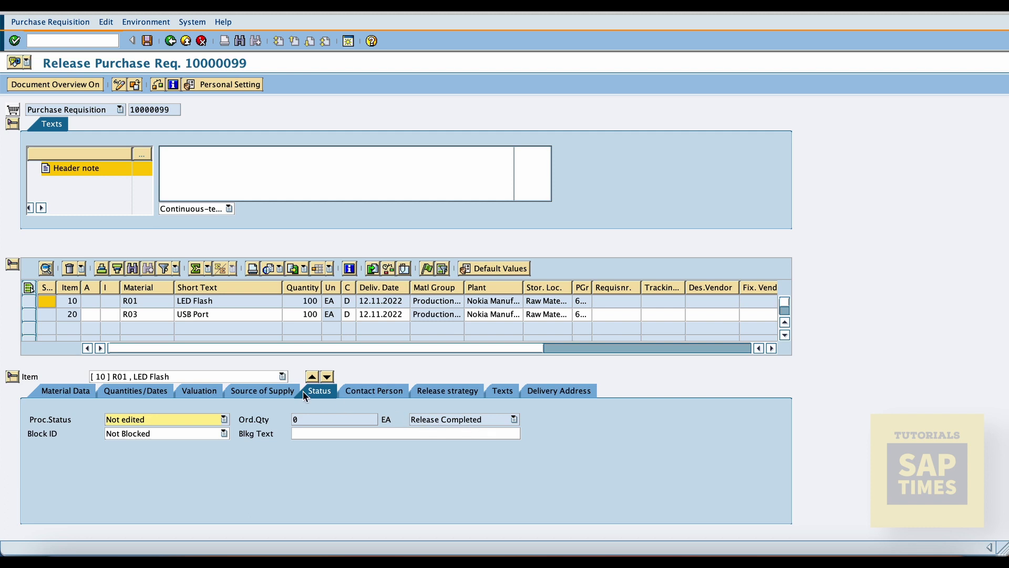
Release the R03 item with release codes 01, 02 and 03, check its status, and save the requisition.
click(282, 377)
click(164, 398)
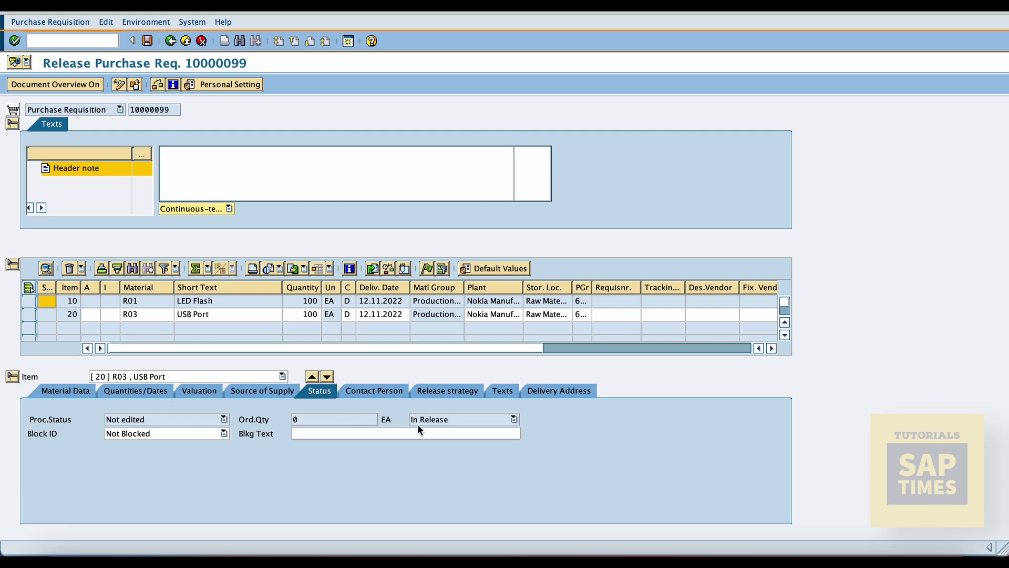
click(448, 390)
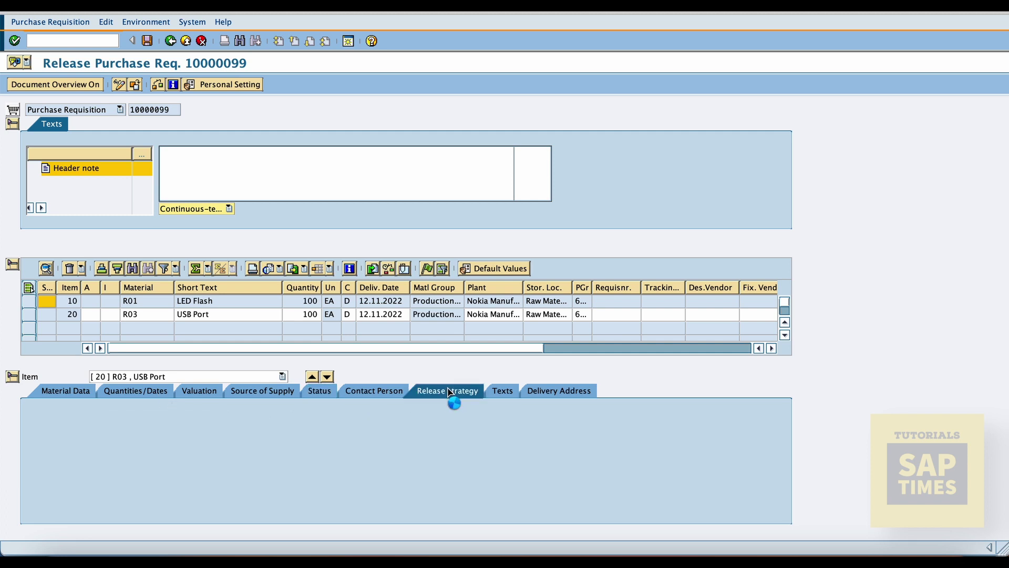
click(406, 435)
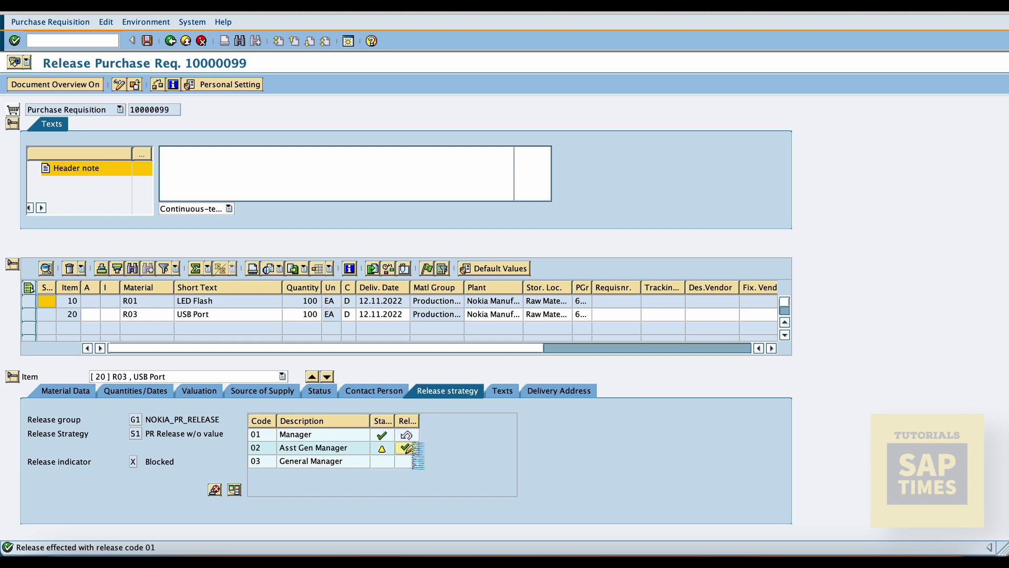
click(406, 461)
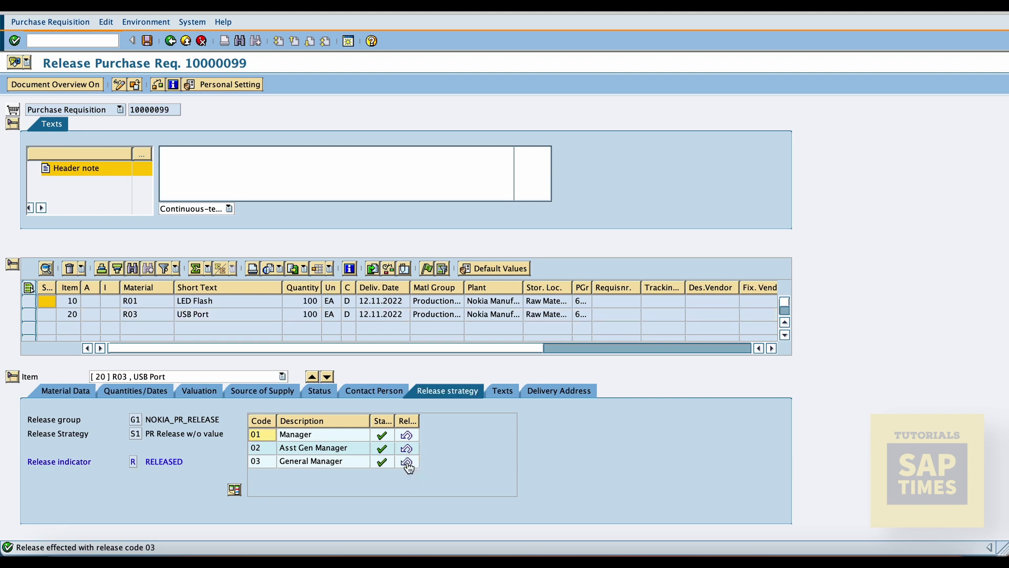
click(319, 392)
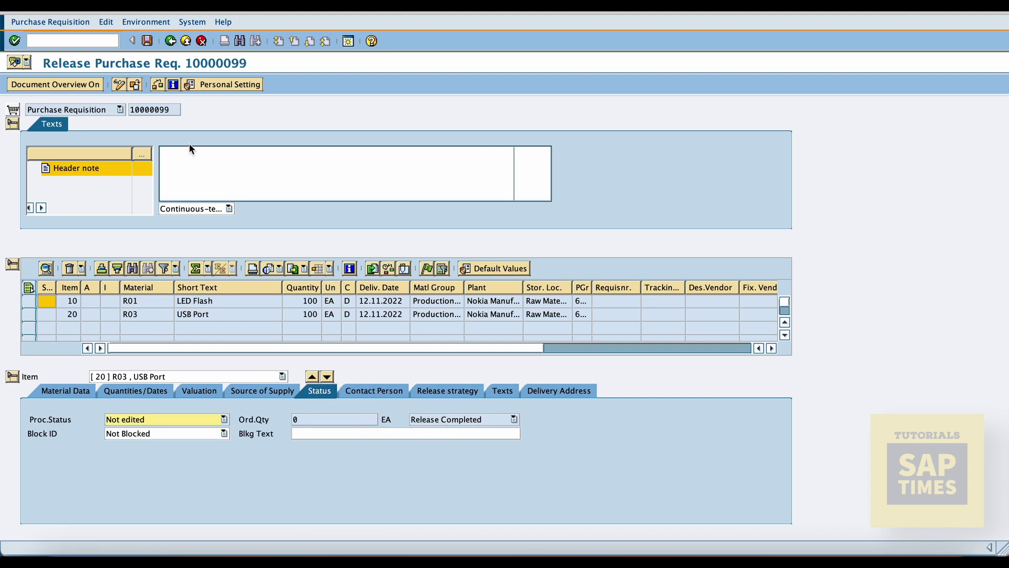
click(148, 42)
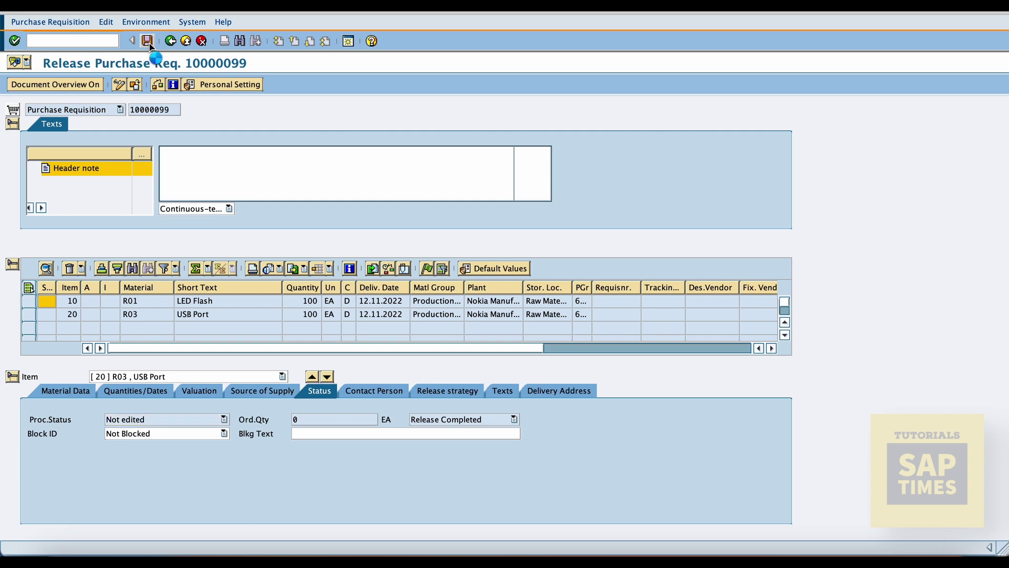
click(172, 42)
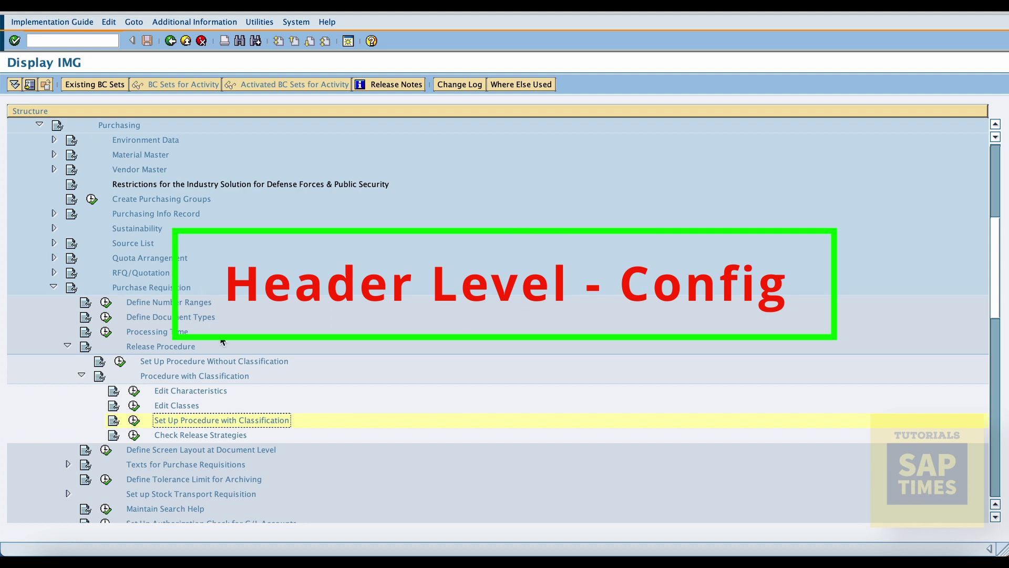
Enable overall release for purchase requisition document type NB in the IMG, and save the change.
click(106, 317)
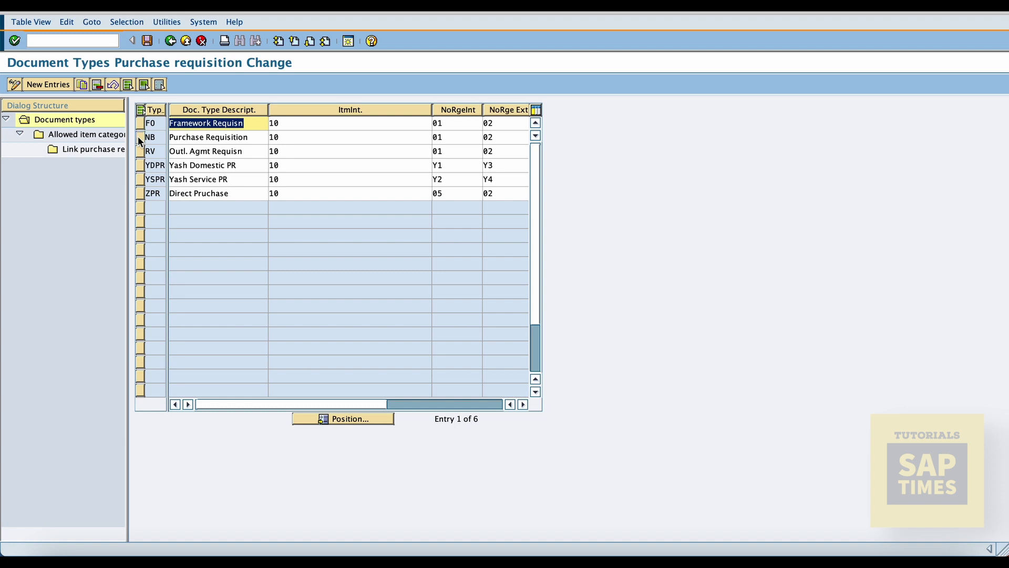
click(139, 137)
click(523, 404)
click(522, 404)
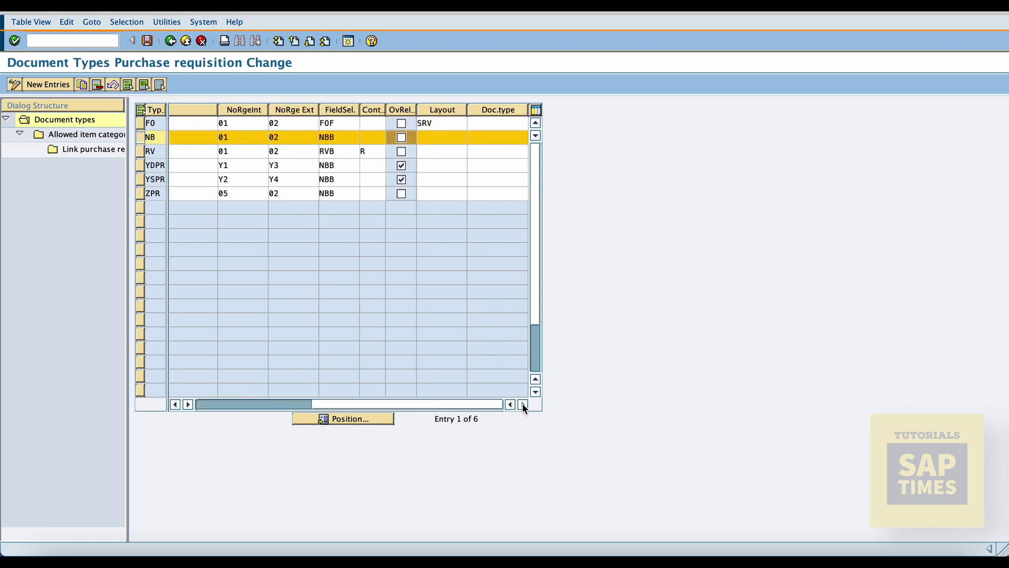
click(401, 137)
click(147, 41)
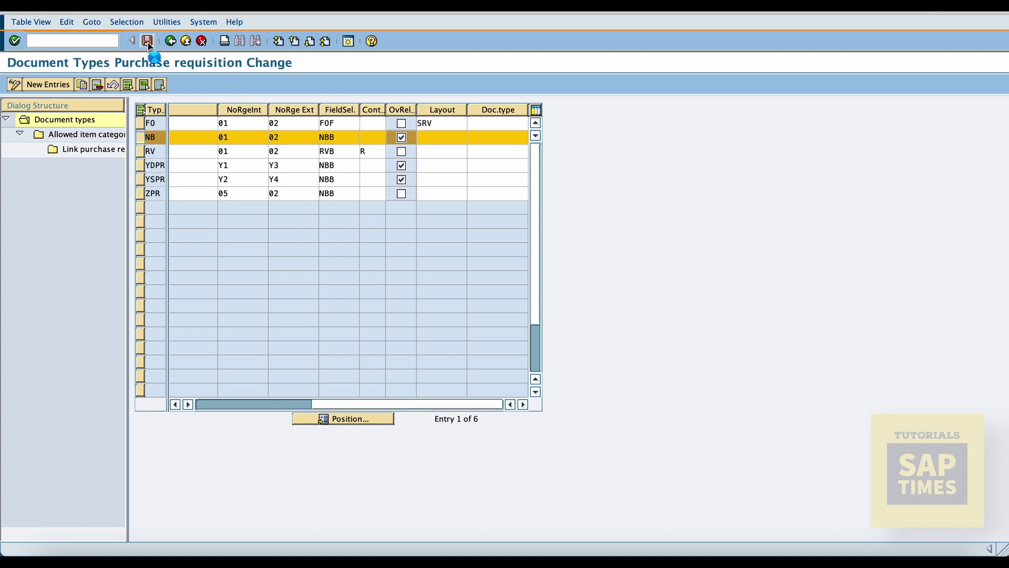
click(39, 138)
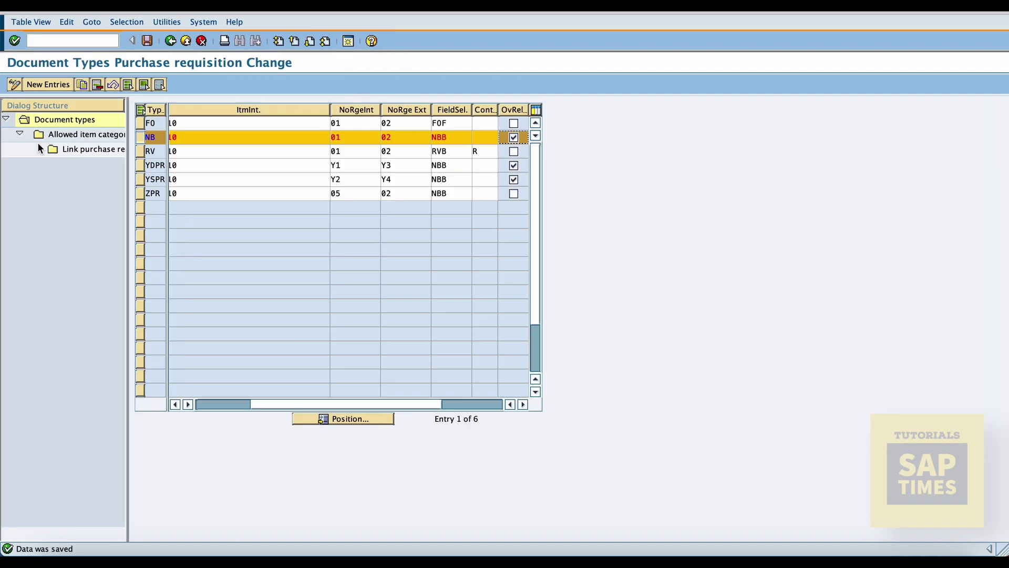
click(170, 42)
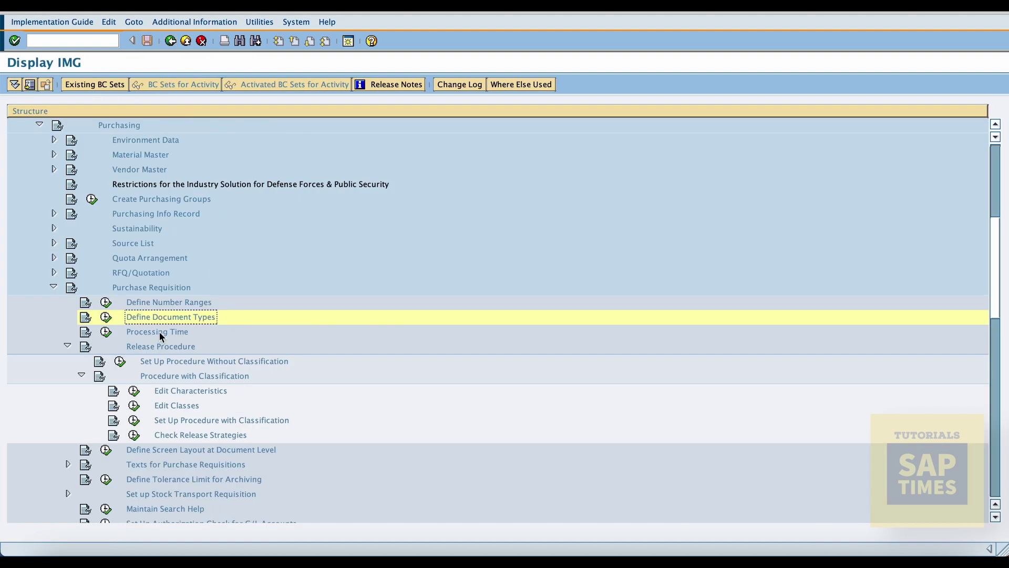
Enable overall requisition release for release group G1 with class NOKIA_PR_RELEASE, and save it under the Nokia customizing request.
click(135, 420)
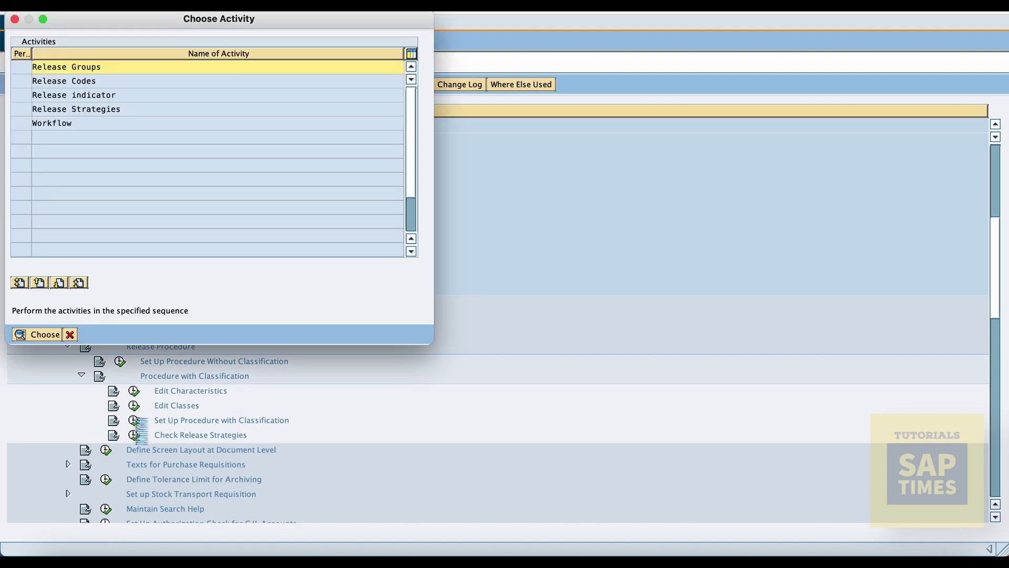
double_click(89, 67)
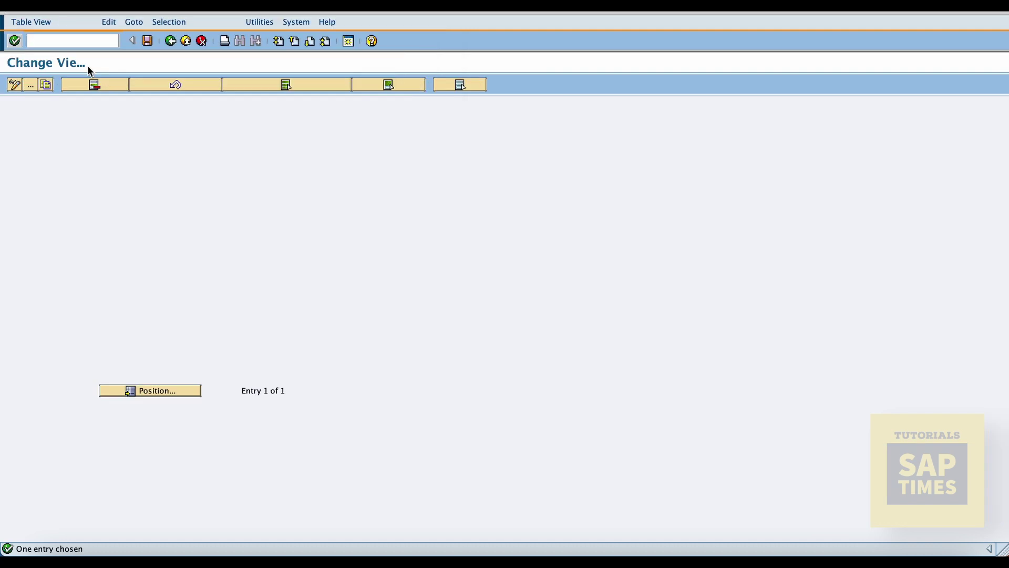
click(145, 124)
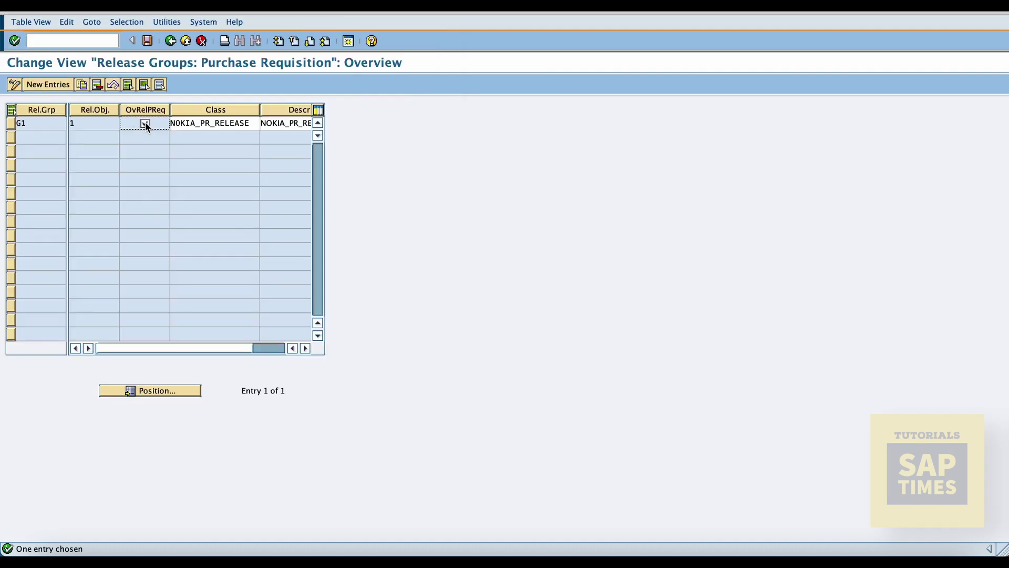
click(146, 41)
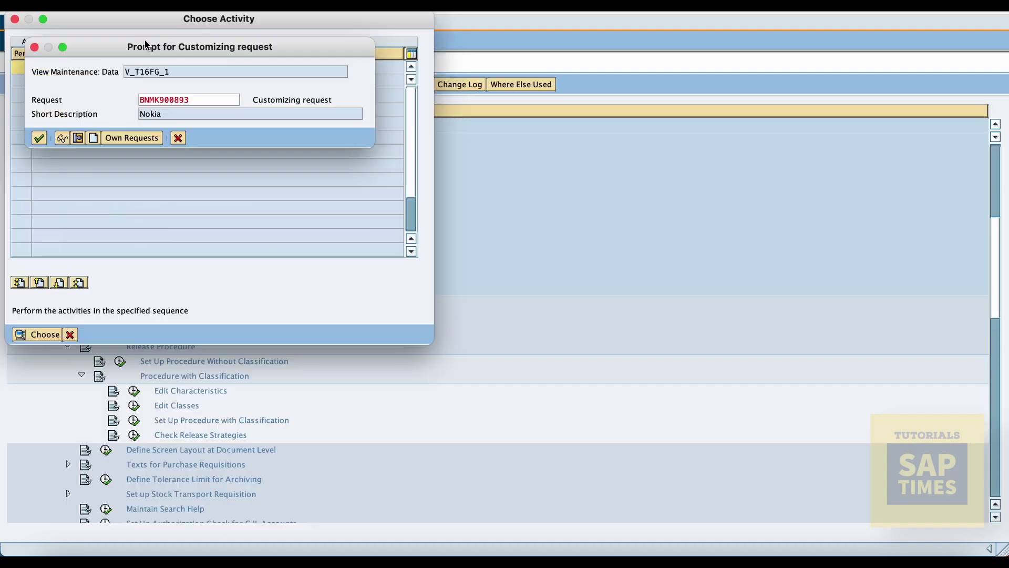
click(39, 138)
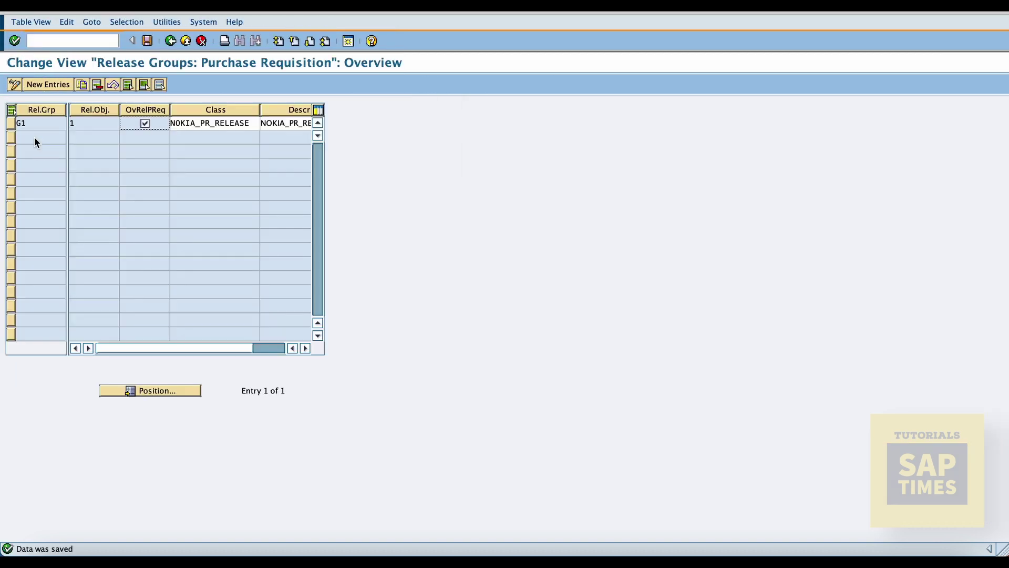
click(169, 42)
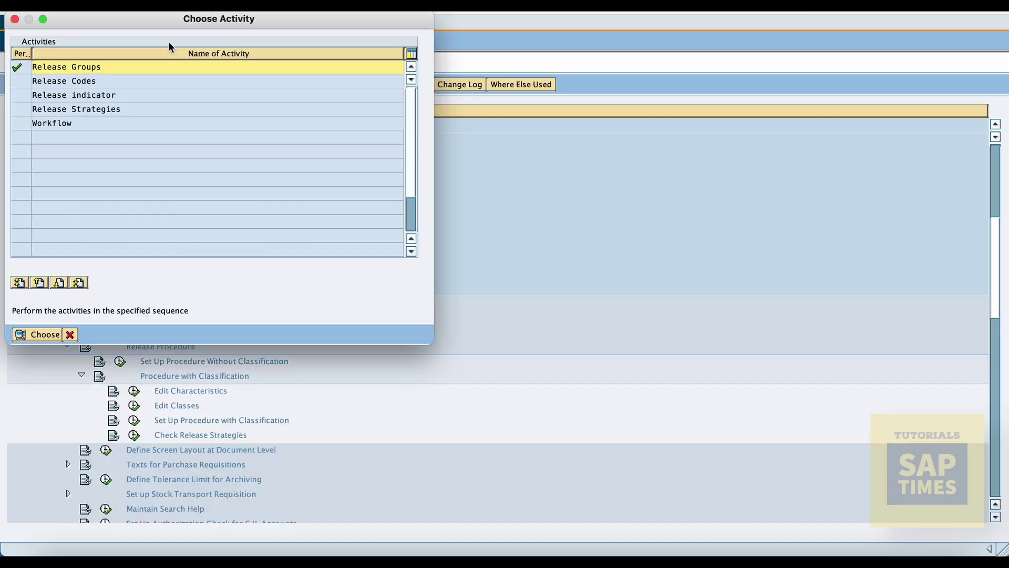
click(72, 334)
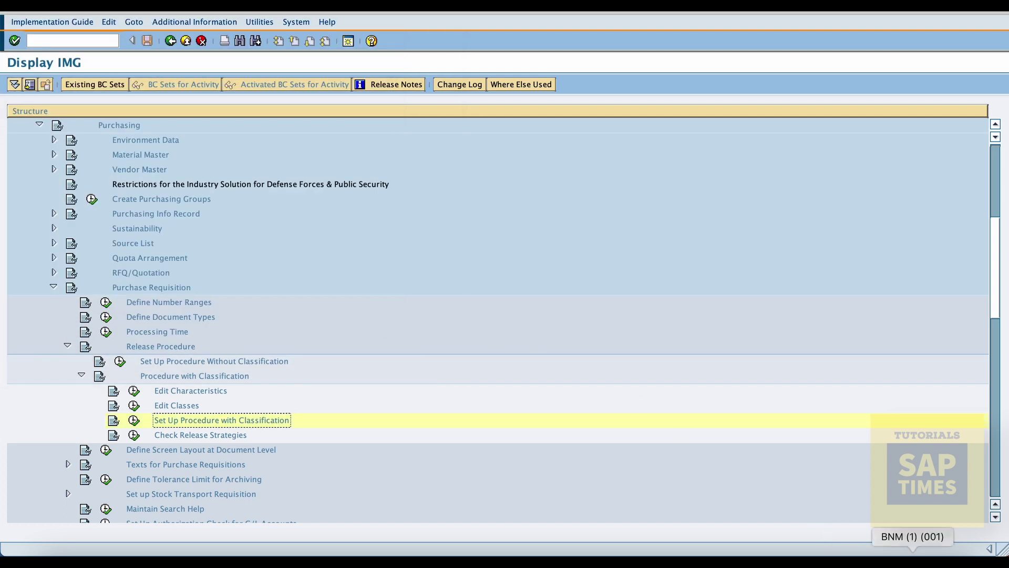
Start a new purchase requisition with ME51N in the other SAP session, and enter material R01 with quantity 200.
click(914, 558)
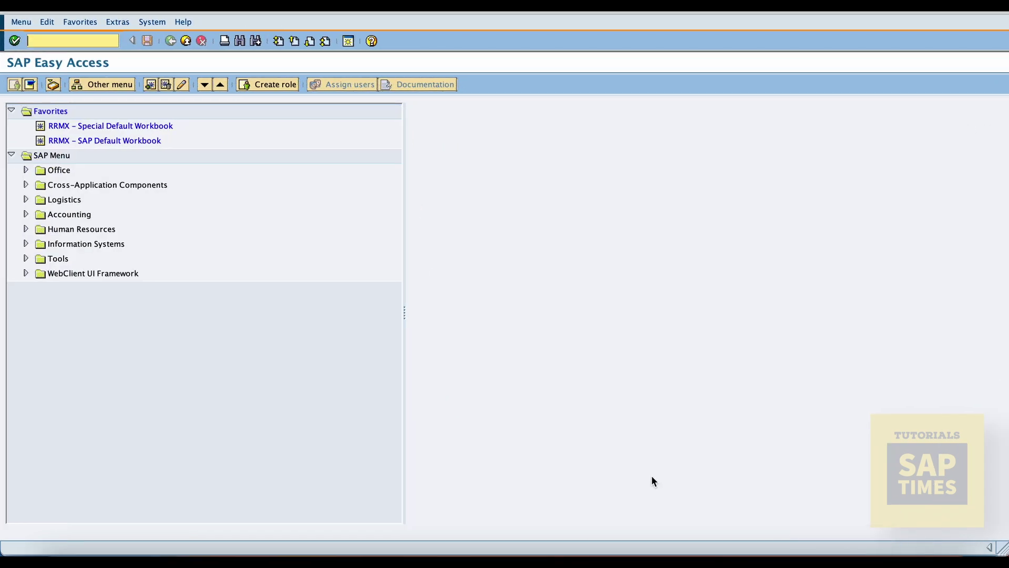
text(ME51N)
key(Return)
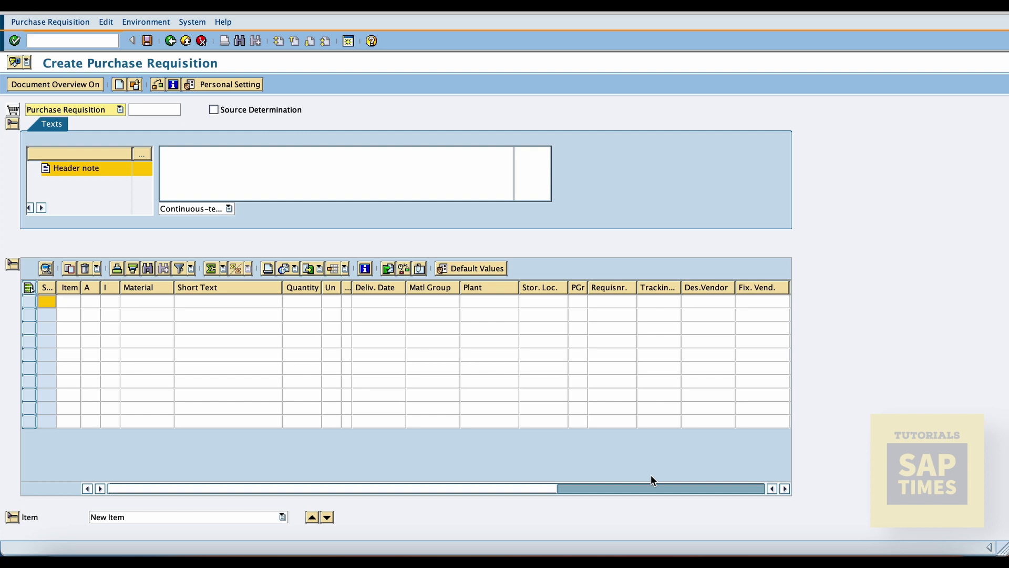
click(160, 306)
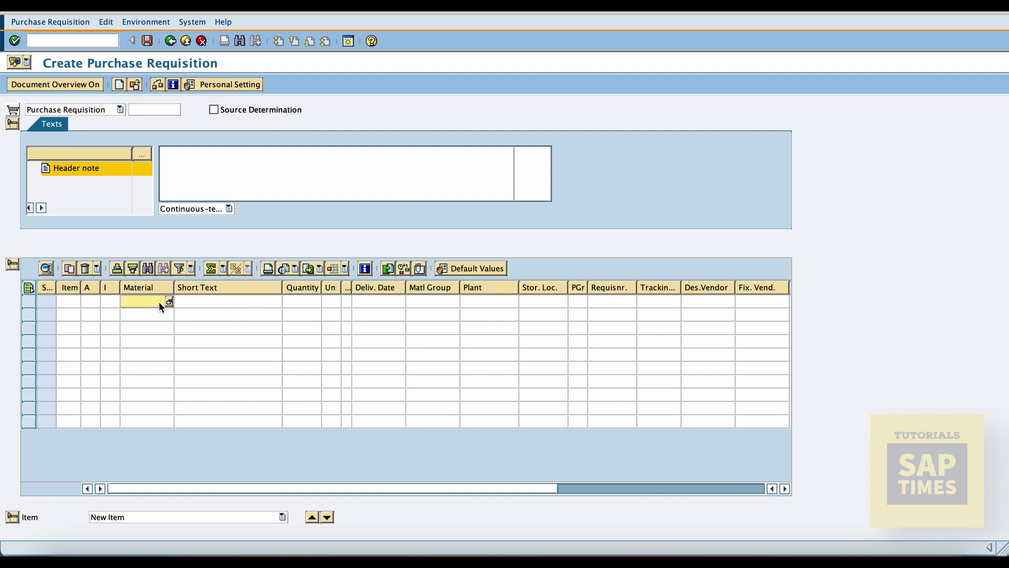
text(R01)
key(Tab)
key(Tab)
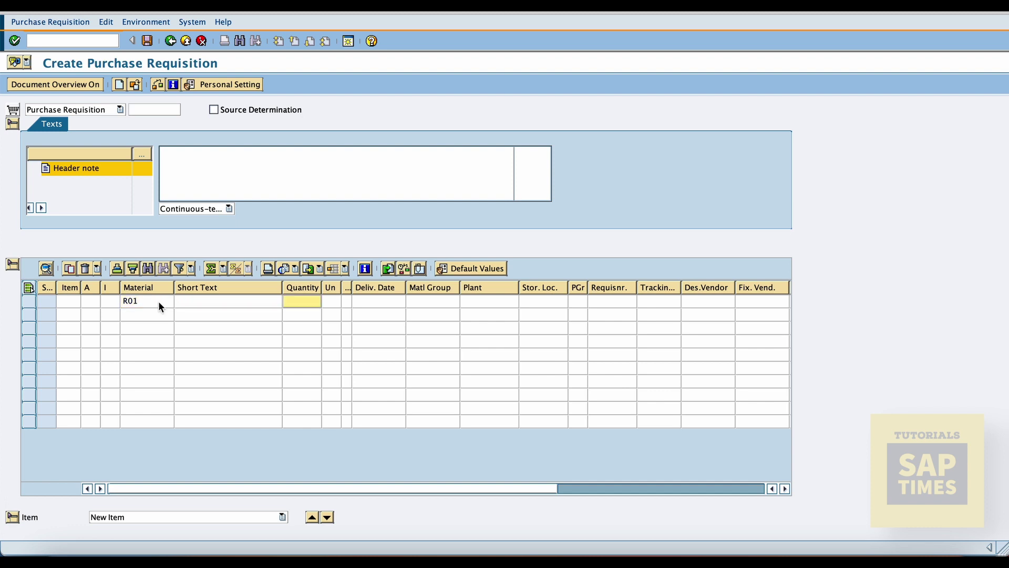
text(200)
key(Tab)
key(Tab)
key(Tab)
key(Tab)
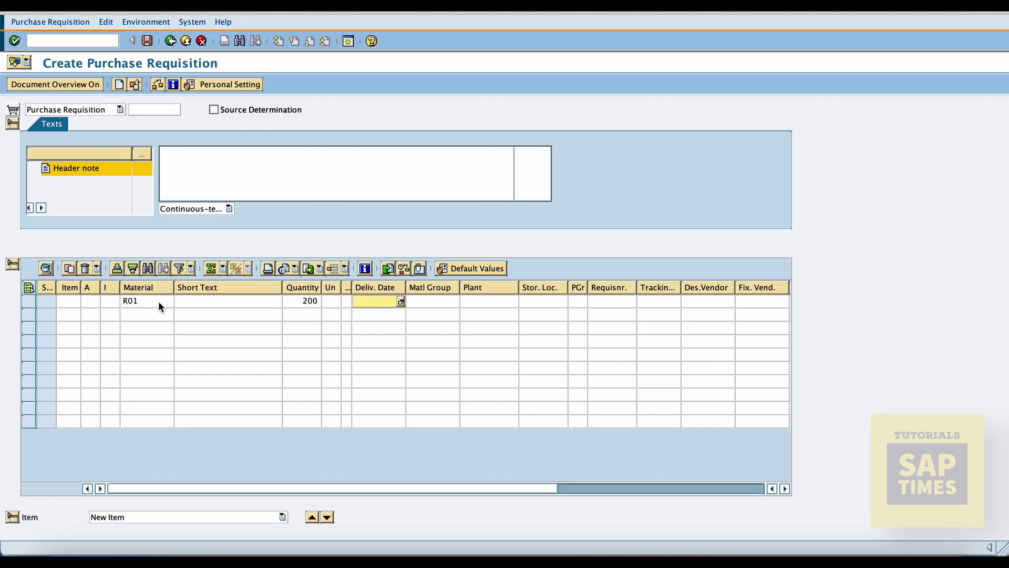
Complete the R01 item with plant 6600, storage location 1000 and purchasing group 600, widening the purchasing group column.
key(Tab)
text(6600)
key(Tab)
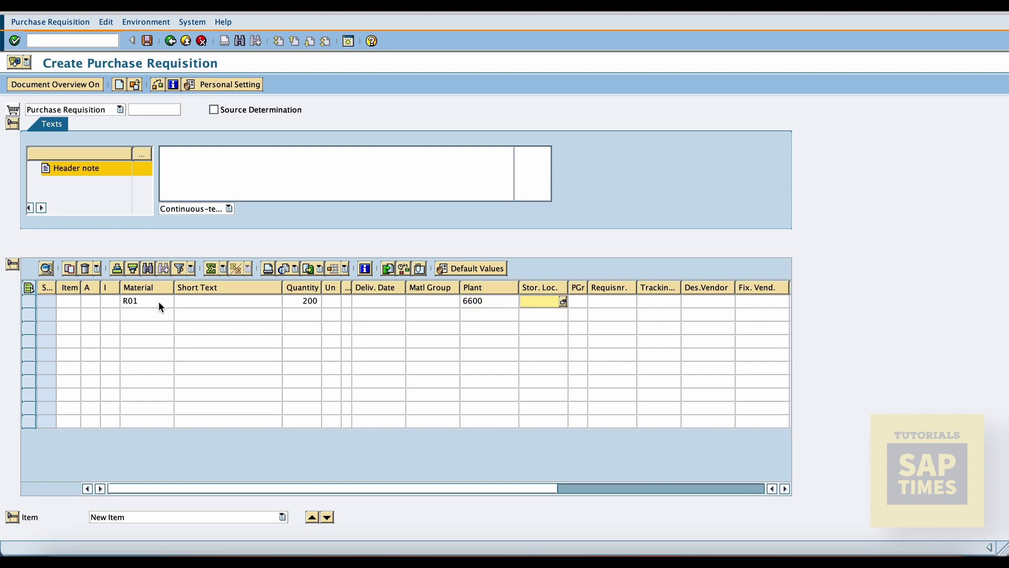
text(1000)
key(Tab)
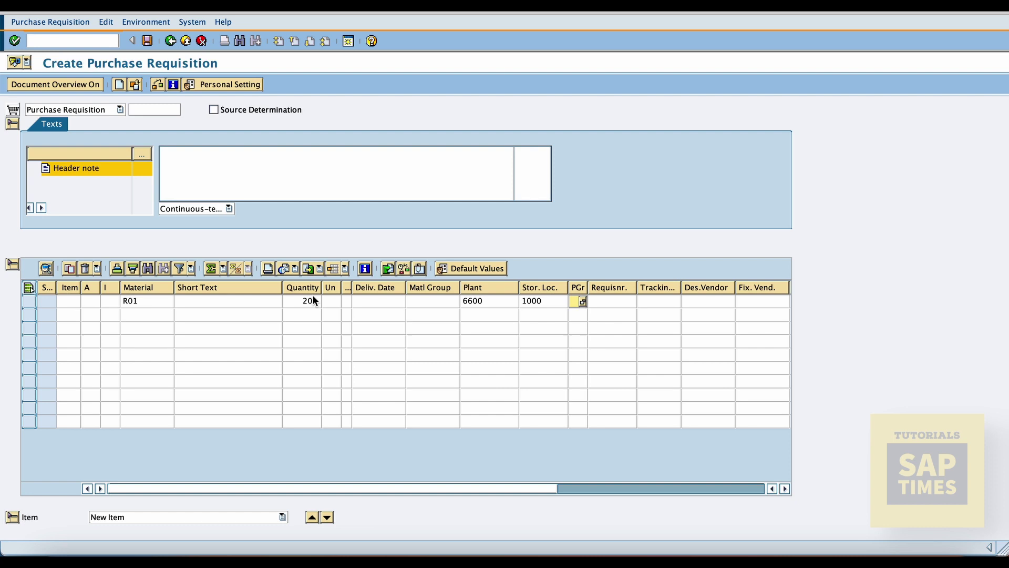
double_click(587, 282)
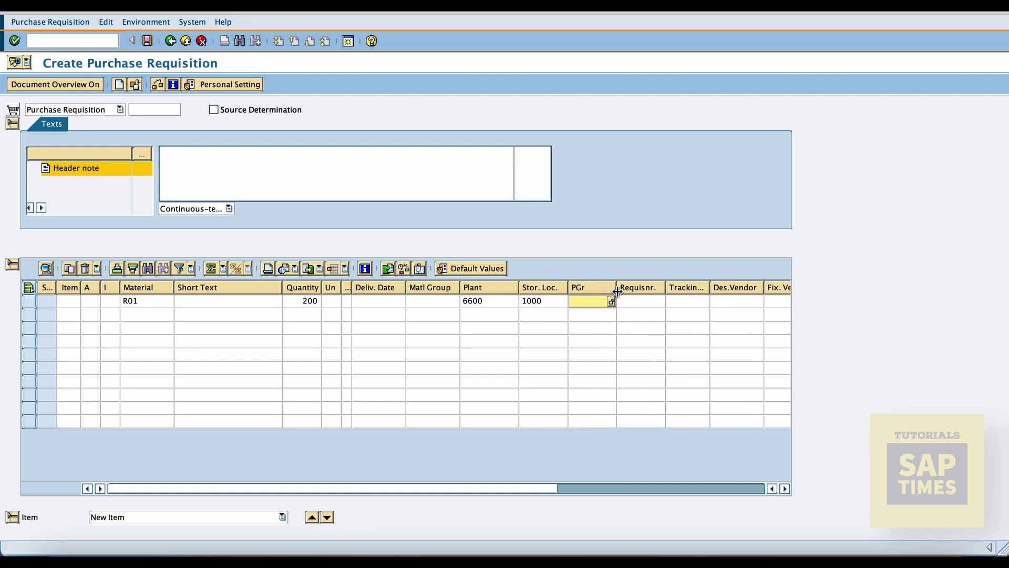
text(600)
key(Return)
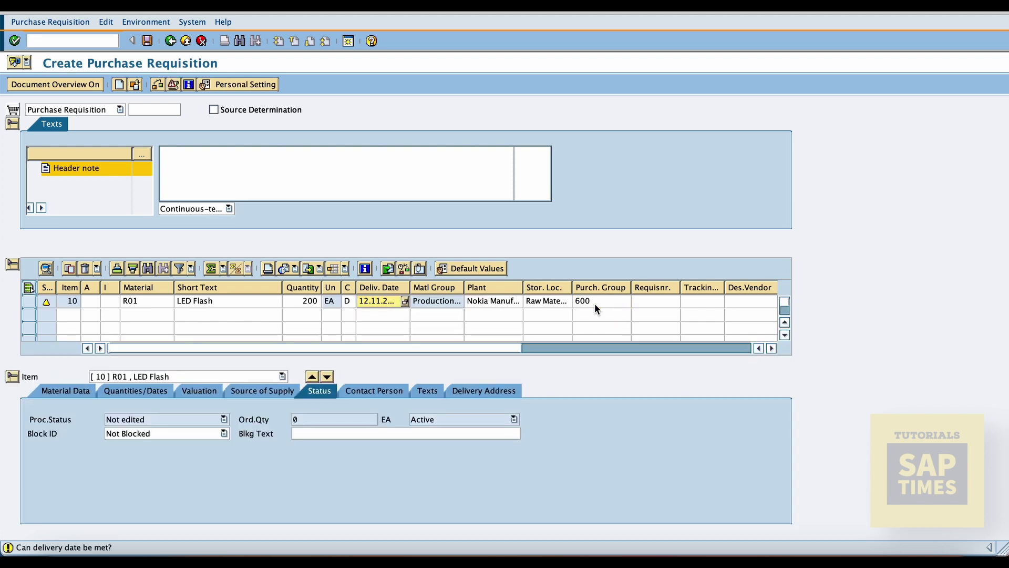
Run the document check on the new requisition and display its header-level release strategy.
click(158, 84)
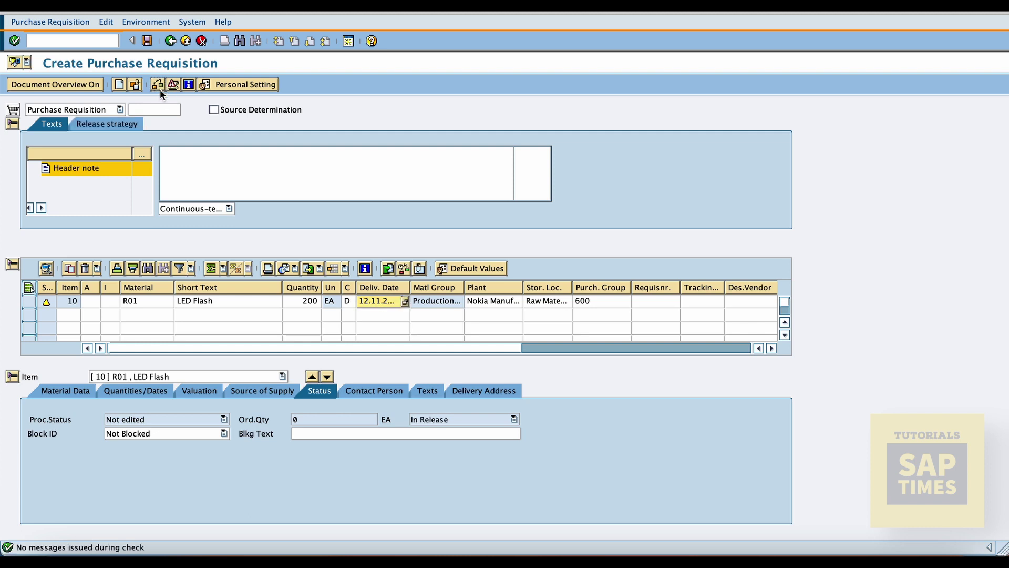
click(115, 128)
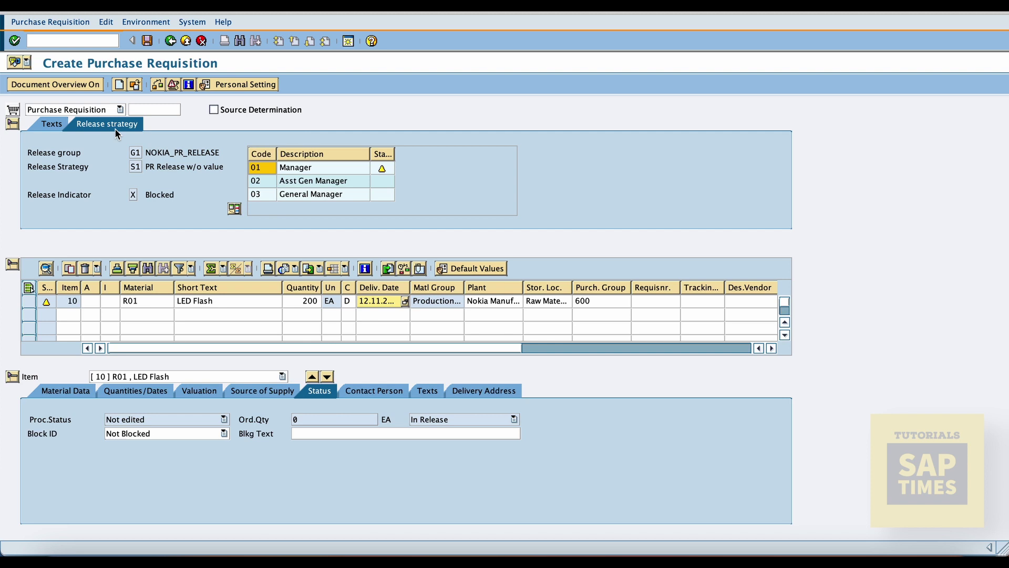
Add a second item to the new requisition with material R03 and quantity 200.
click(137, 313)
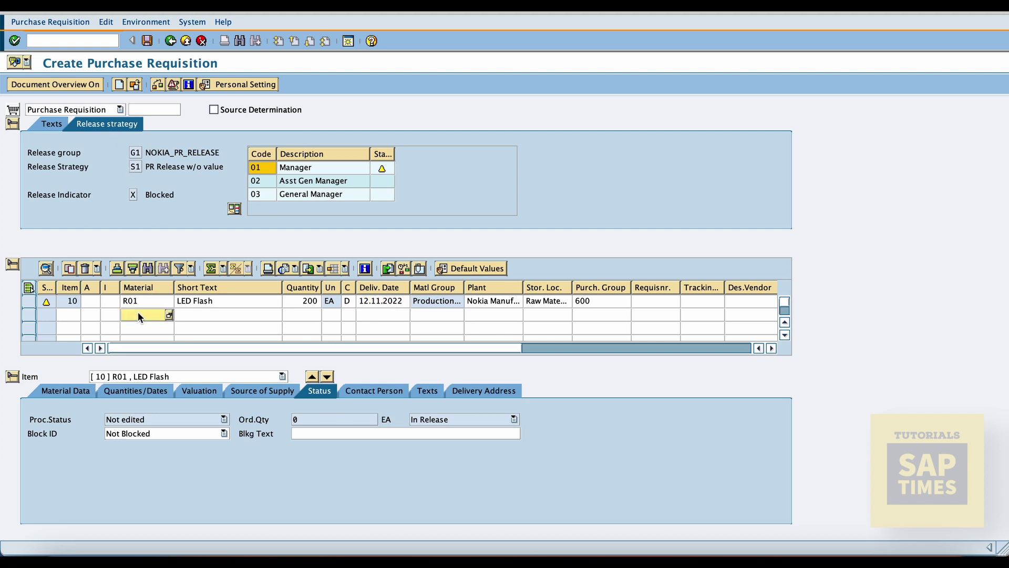
text(R03)
key(Tab)
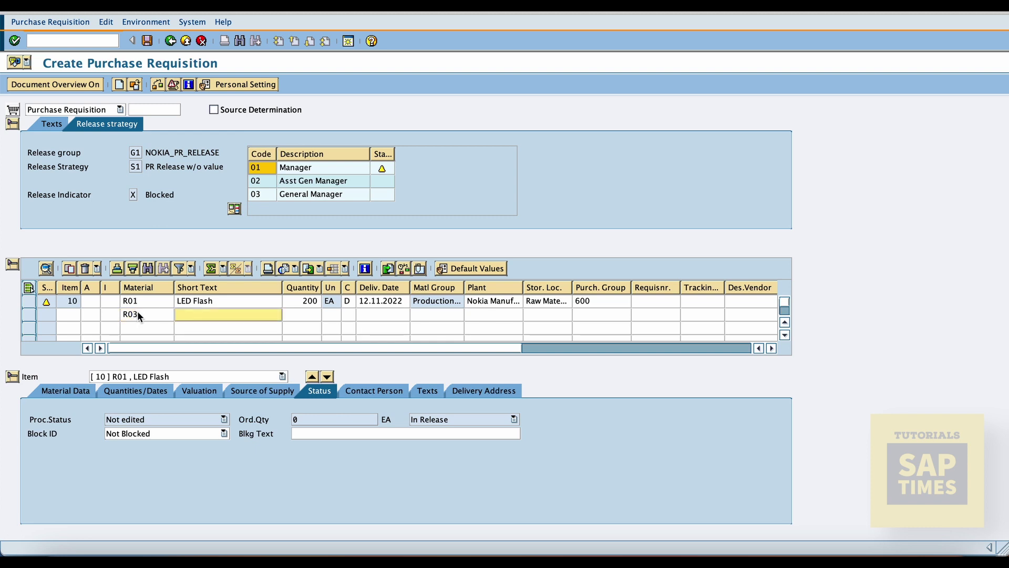
key(Tab)
text(200)
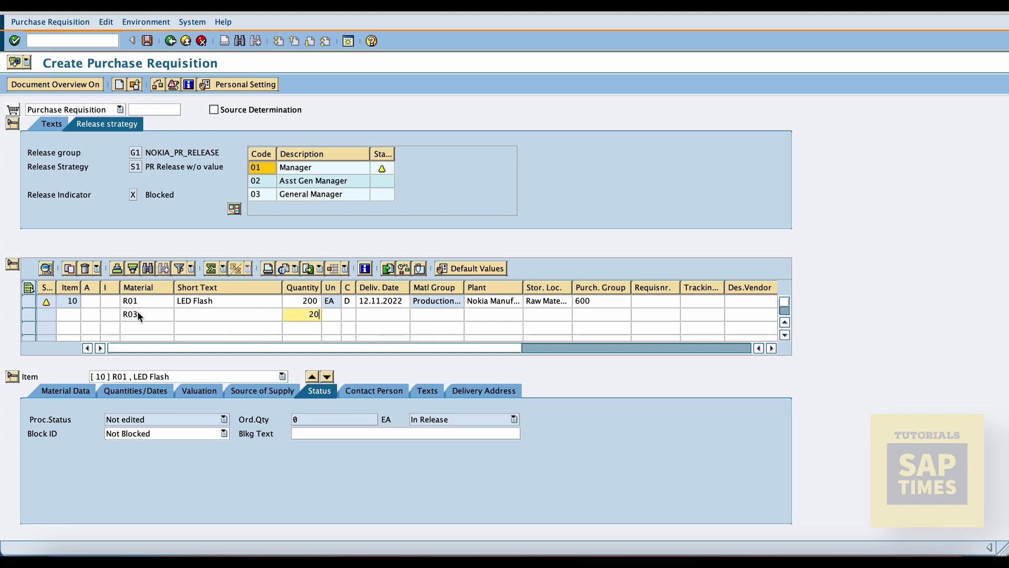
Complete the R03 item with plant 6600, storage location 1000 and purchasing group 600.
key(Tab)
key(Tab)
key(Tab)
key(Tab)
key(Tab)
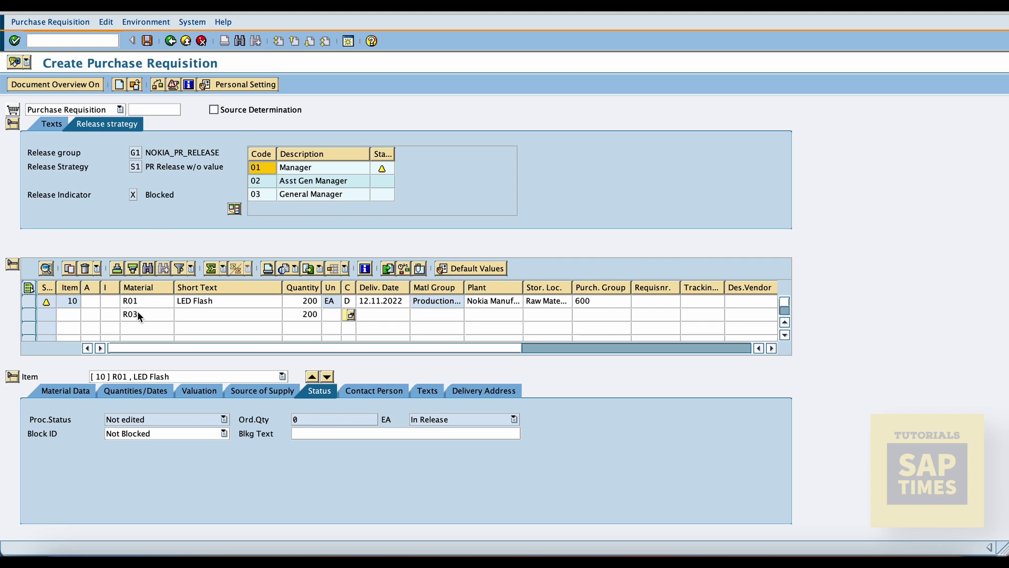
text(6)
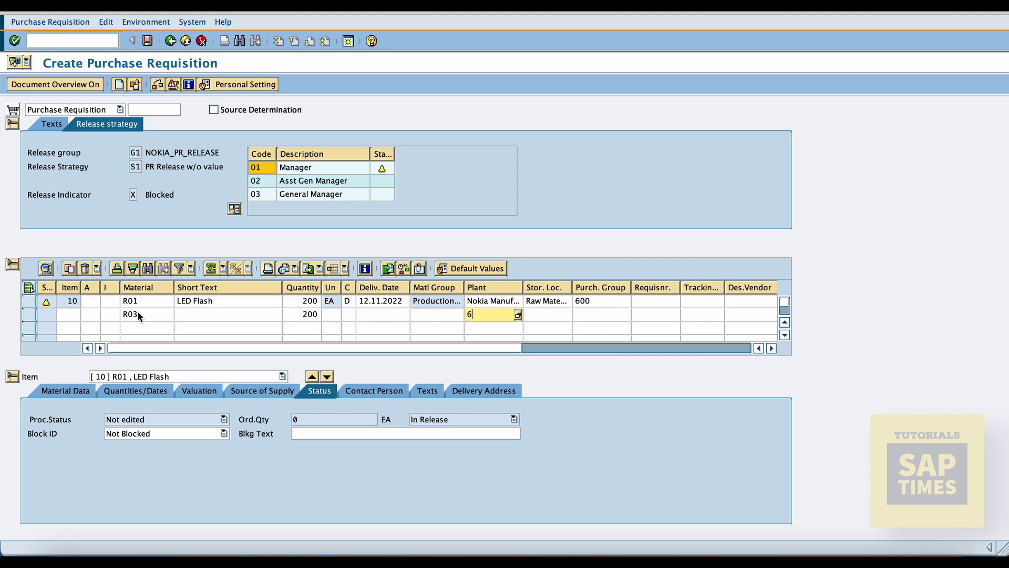
text(600)
key(Tab)
text(1000)
key(Tab)
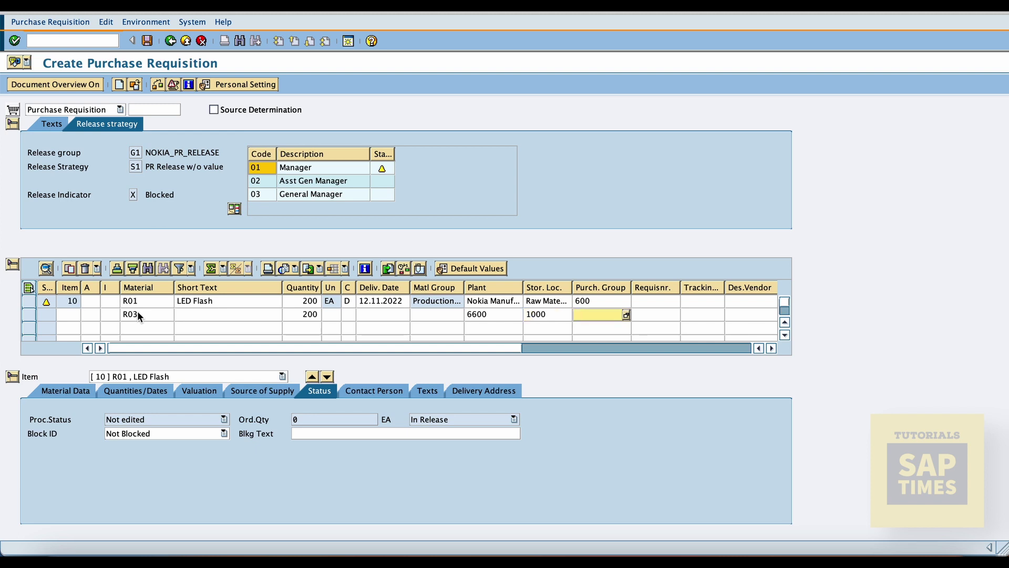
text(600)
key(Return)
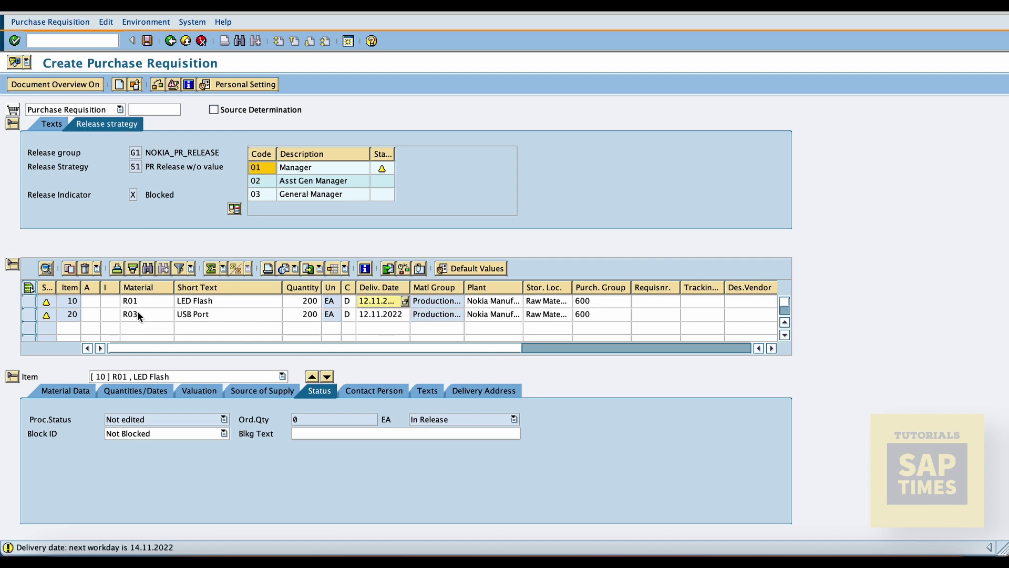
Save the two-item purchase requisition and open it for release with transaction ME54N.
click(147, 40)
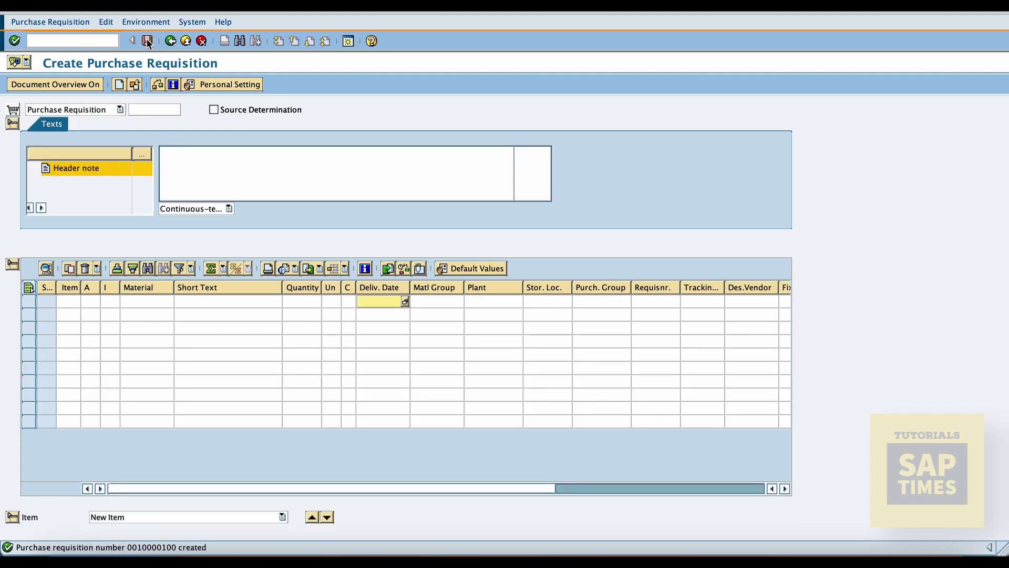
click(187, 41)
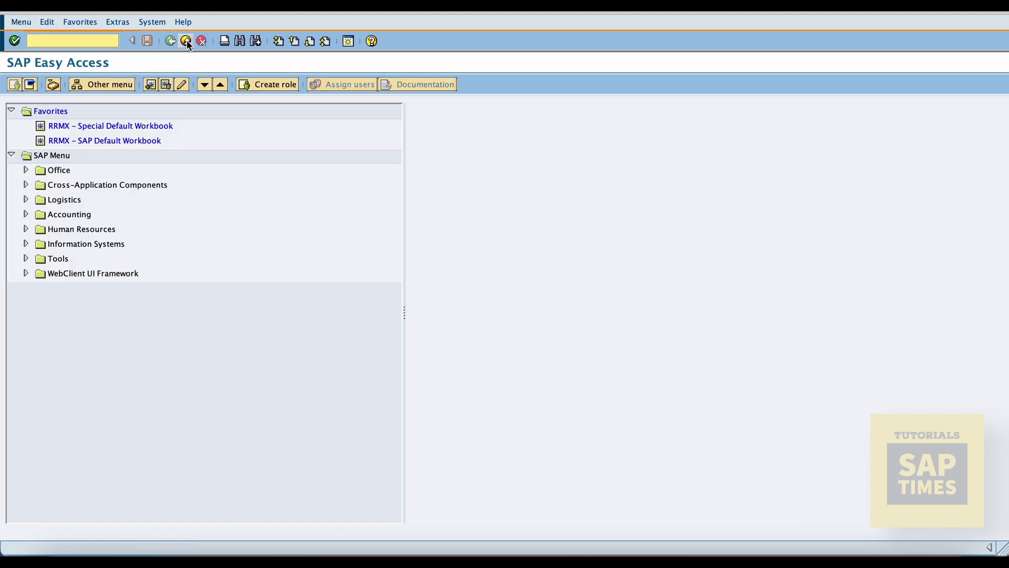
text(ME54N)
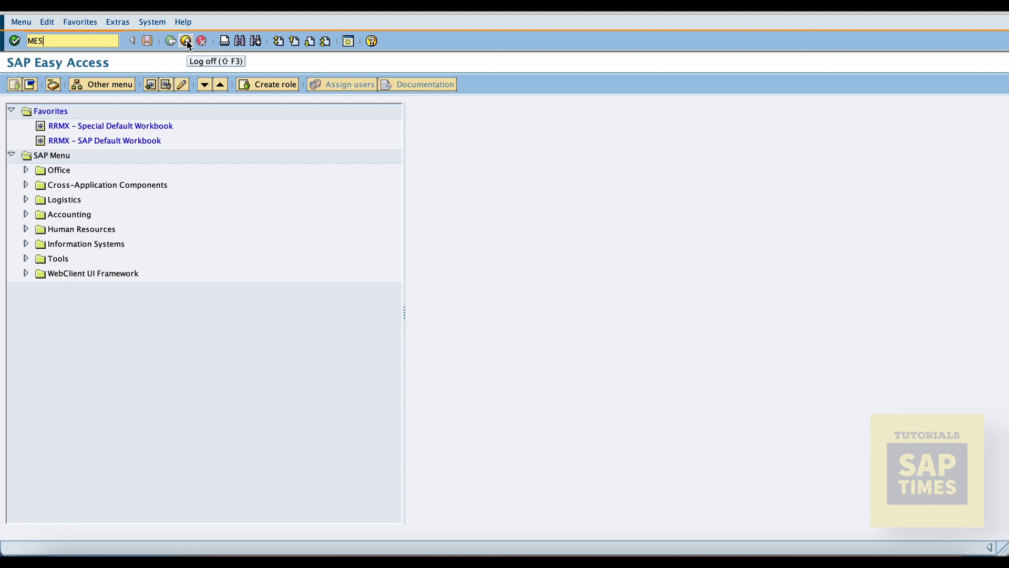
key(Return)
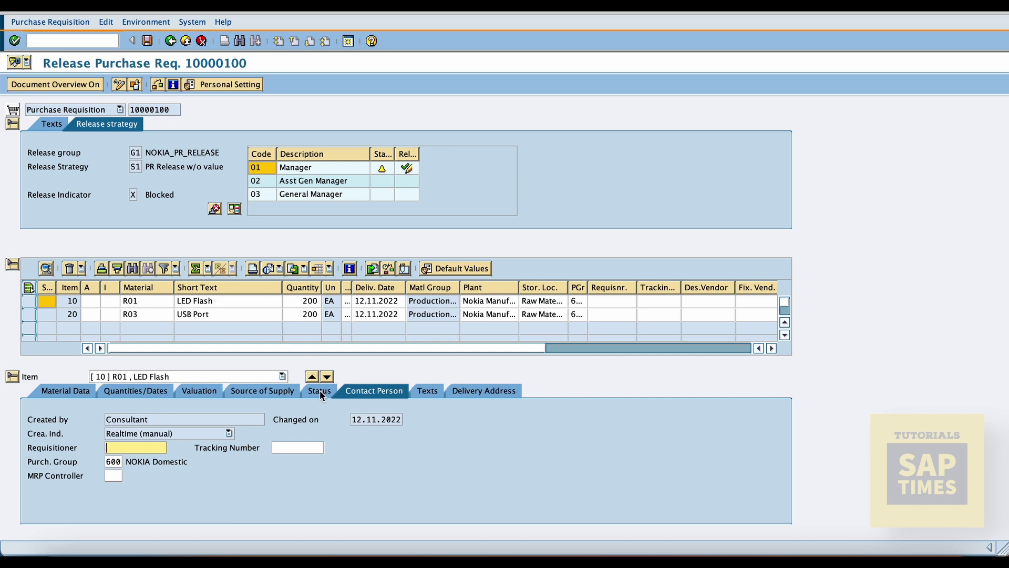
Release the requisition header with codes 01, 02 and 03, checking the item status of both R01 and R03.
click(319, 391)
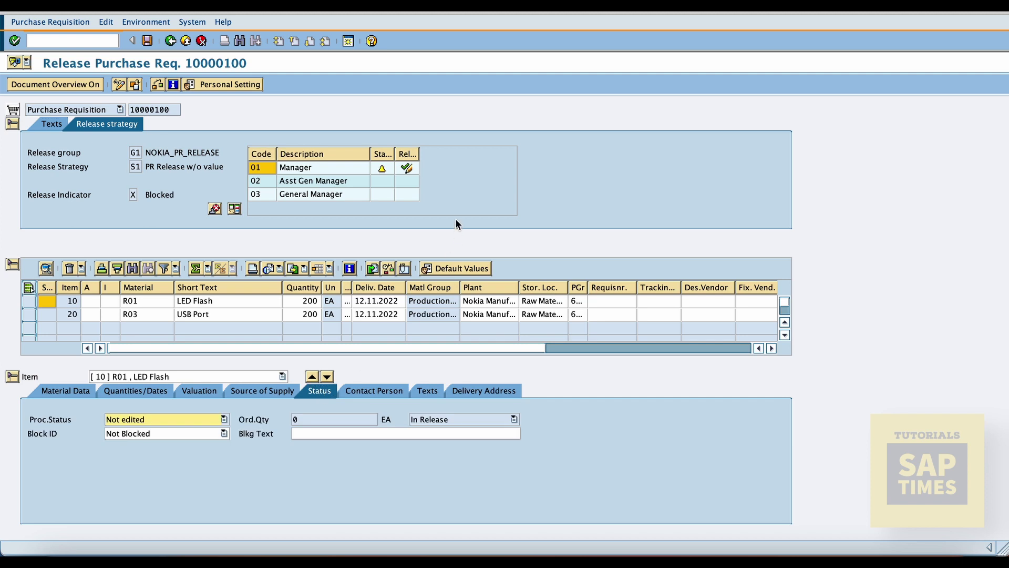
click(406, 168)
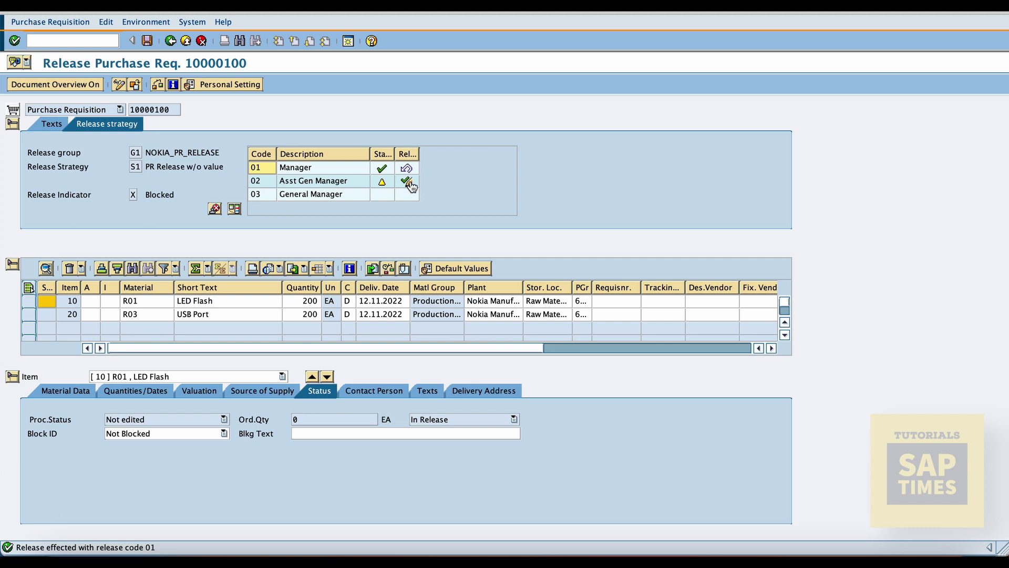
click(410, 183)
click(406, 195)
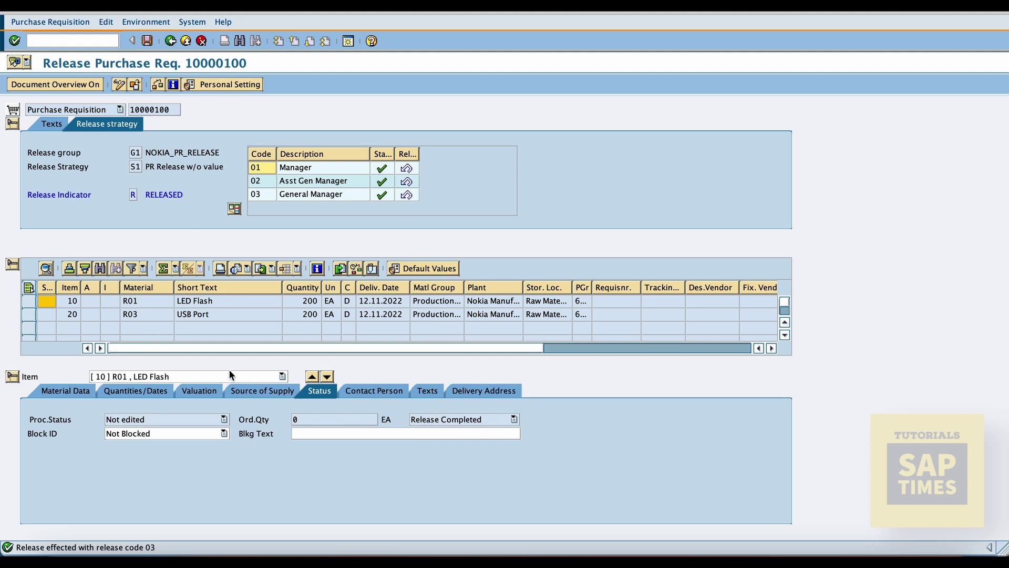
click(282, 377)
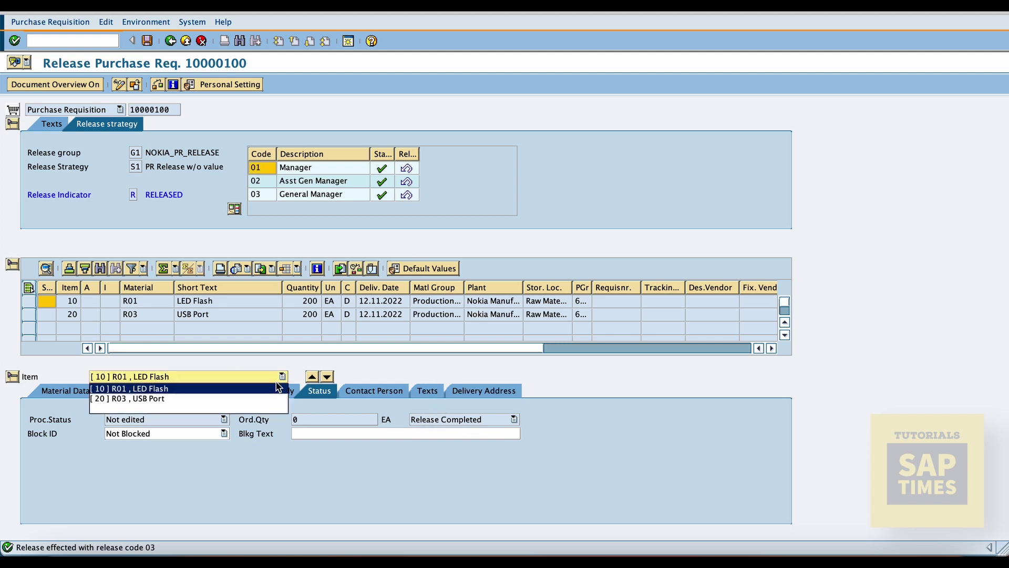
click(167, 398)
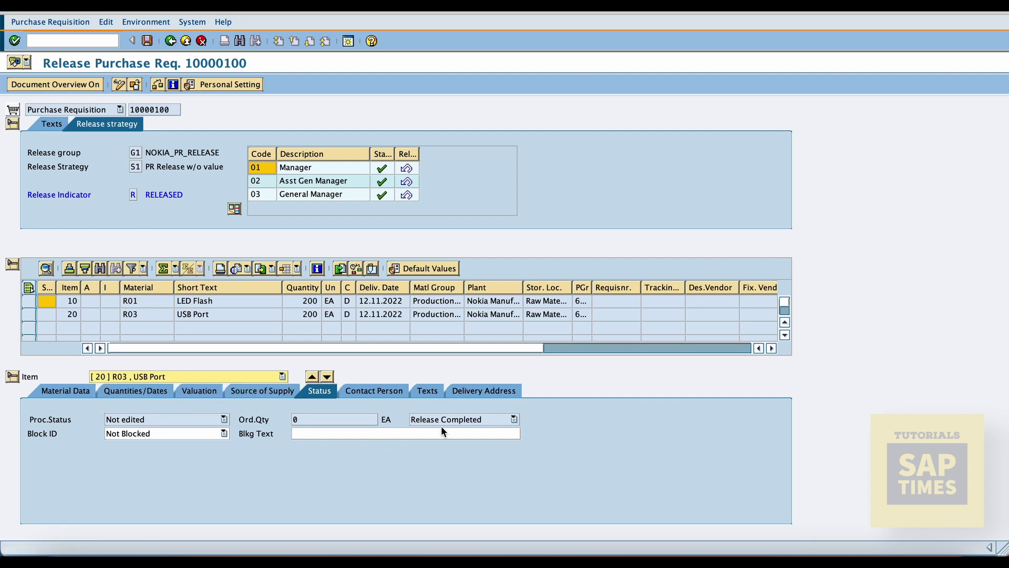